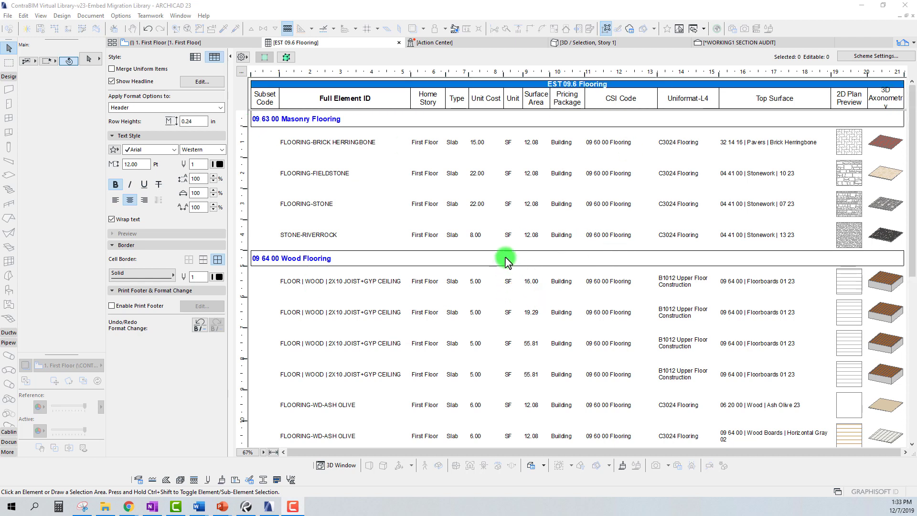
- Start Export Property Values from Schedule for the flooring schedule via File > Interoperability
left_click(7, 15)
mouse_move(52, 136)
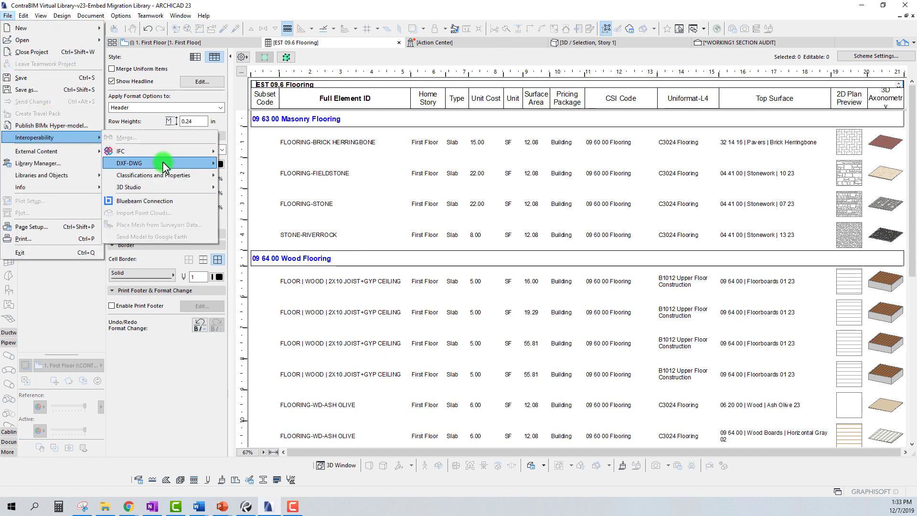
mouse_move(163, 175)
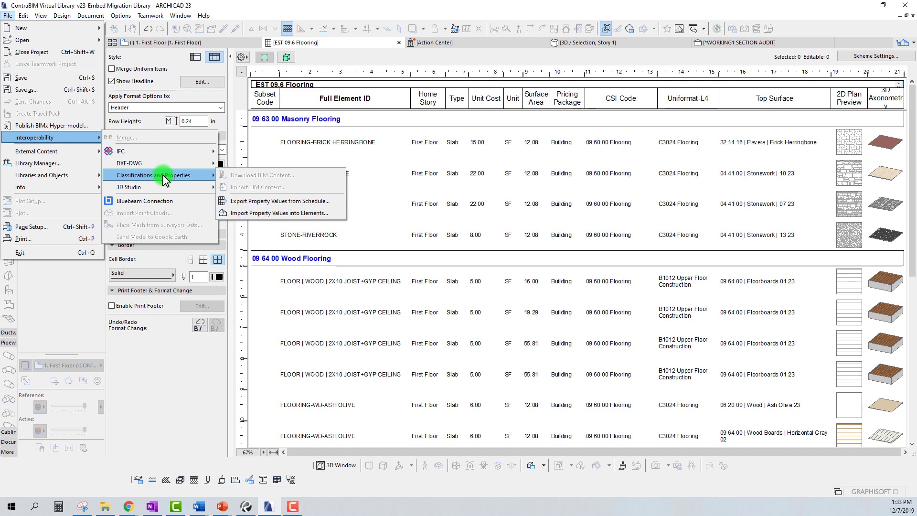
left_click(329, 203)
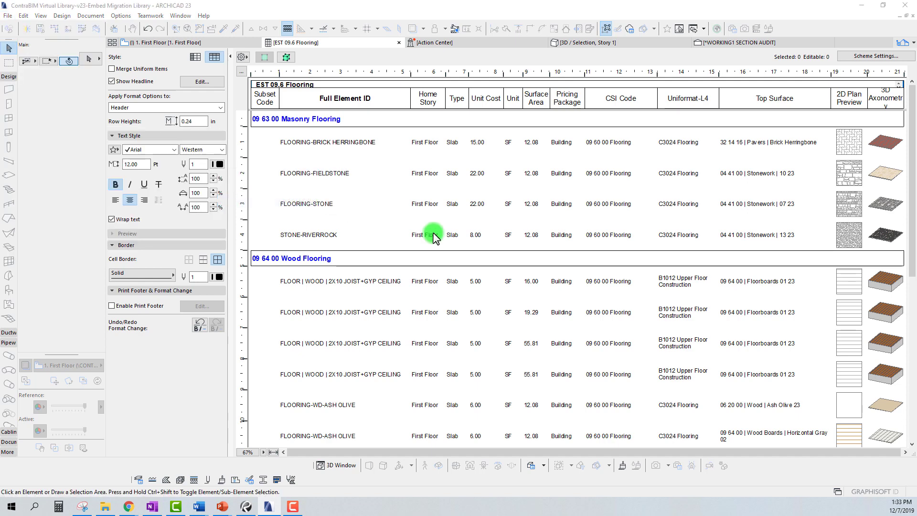
scroll(513, 253, "down", 2)
- Browse to Products > ContraBIM 2020 > Library Cost Estimate and create and open a DataX folder
left_click(514, 252)
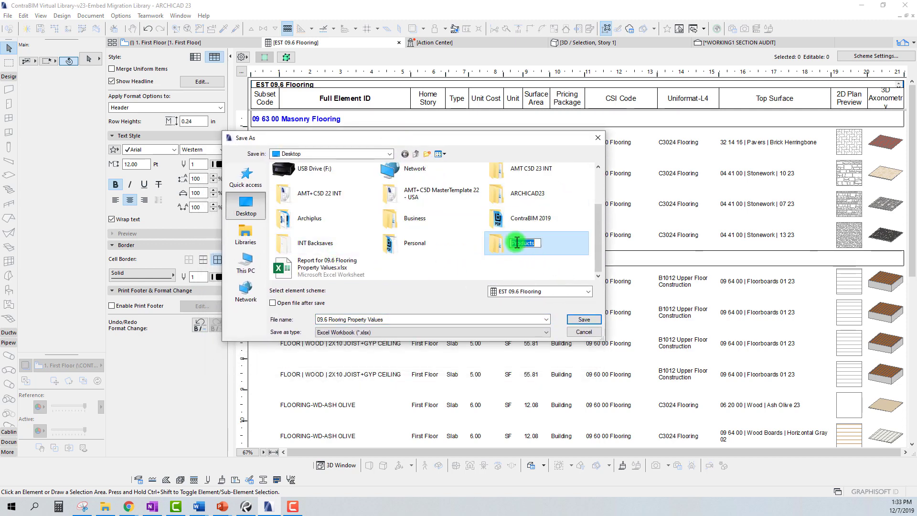
double_click(524, 250)
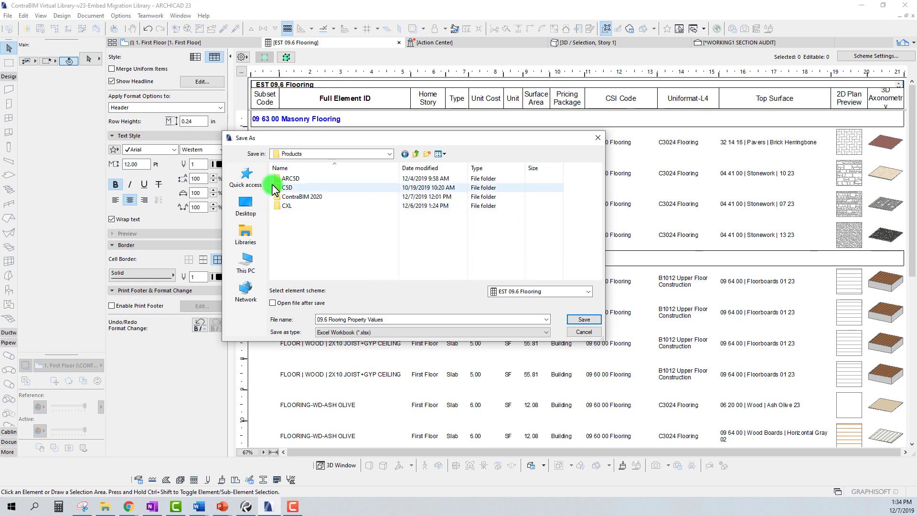
double_click(306, 197)
double_click(302, 188)
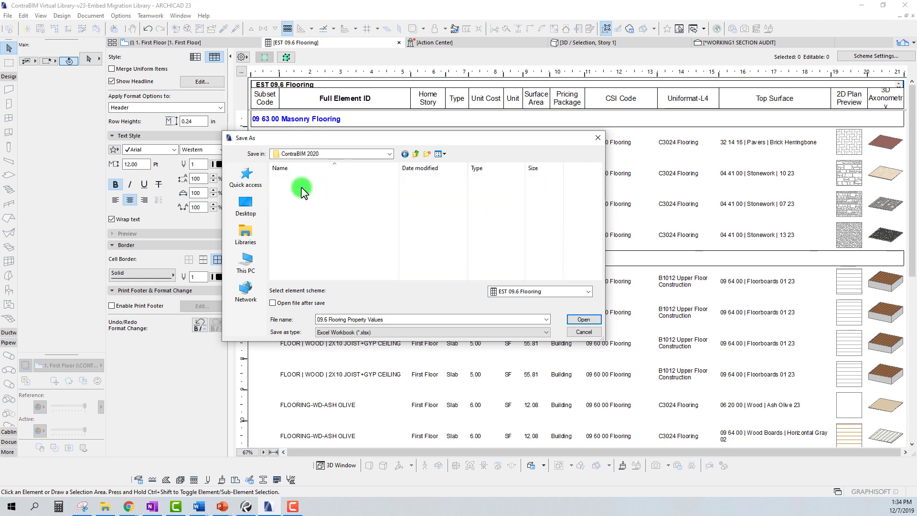
left_click_drag(411, 138, 438, 154)
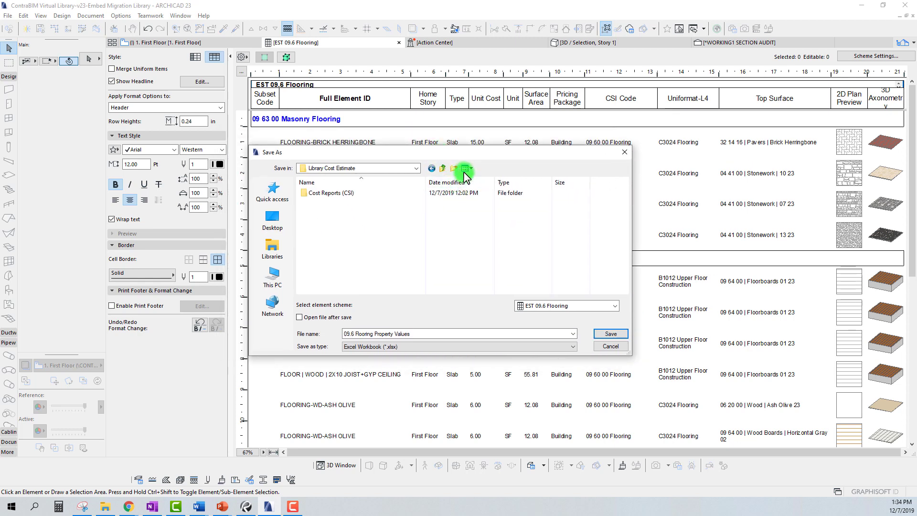
left_click(453, 168)
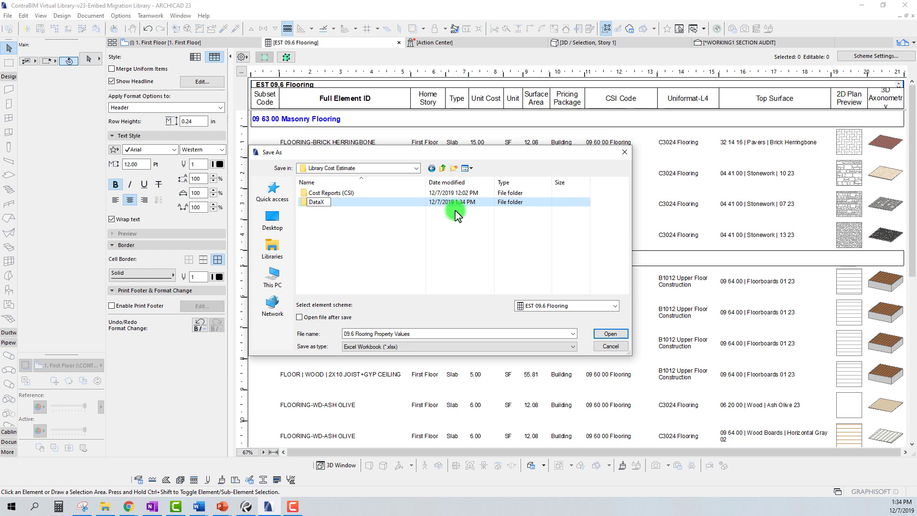
double_click(311, 202)
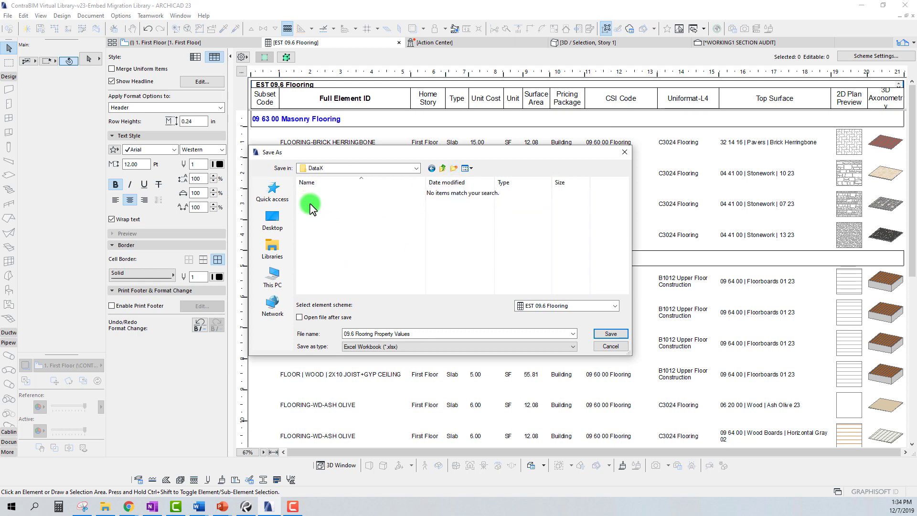
left_click_drag(430, 154, 430, 159)
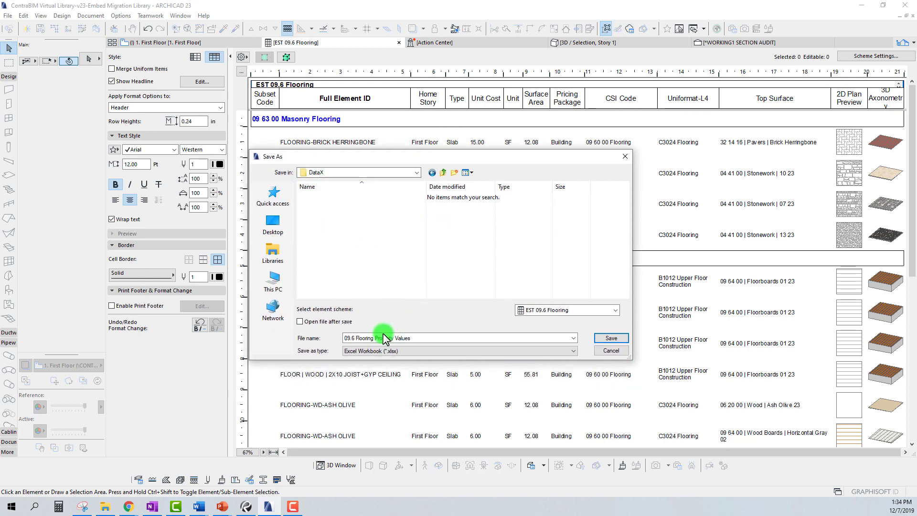
- Keep the name 09.6 Flooring Property Values, enable Open file after save, and save
left_click_drag(376, 339, 422, 338)
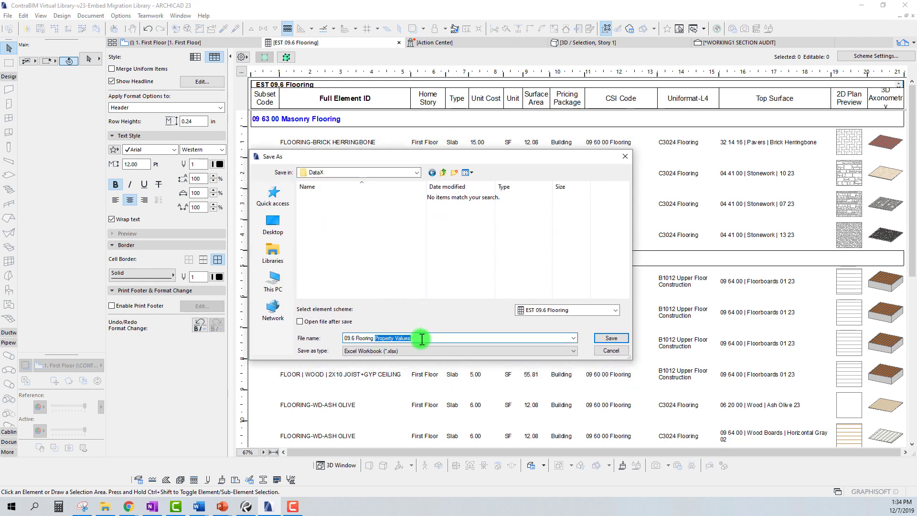
left_click(410, 338)
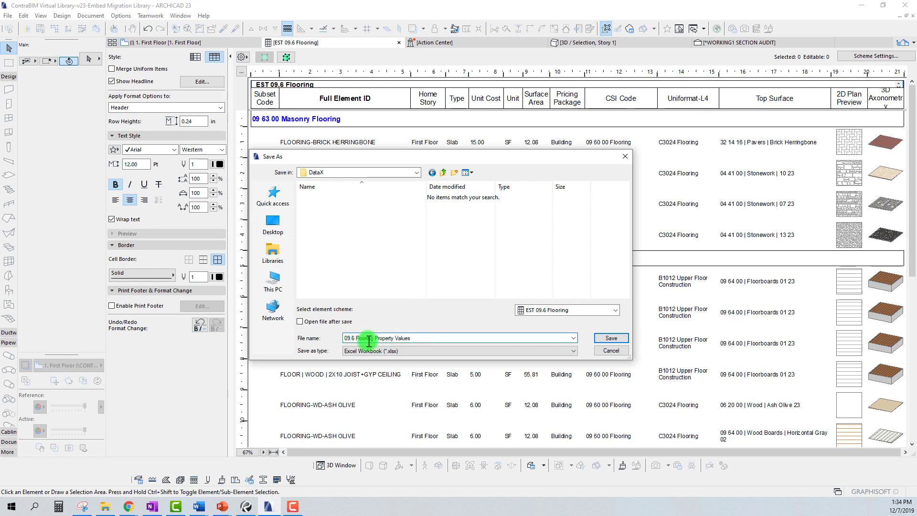
left_click_drag(409, 338, 378, 338)
left_click(408, 337)
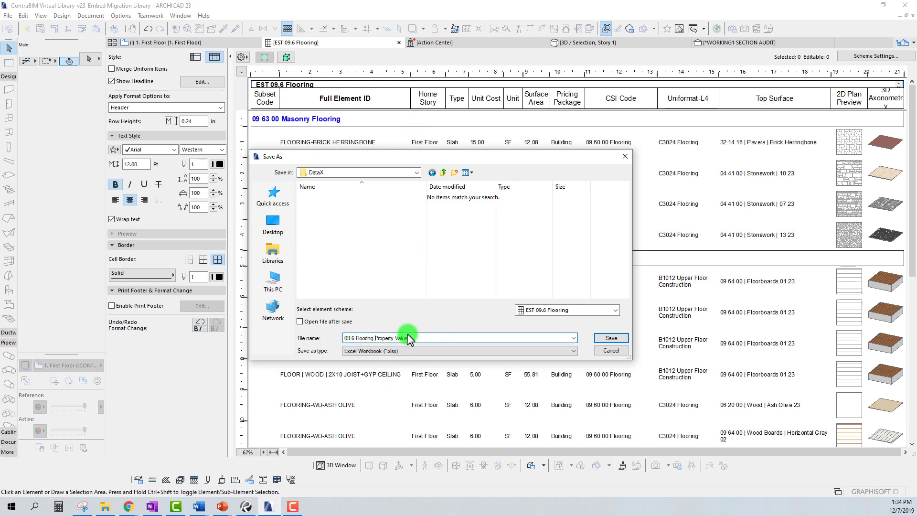
left_click(300, 321)
left_click_drag(435, 153, 511, 213)
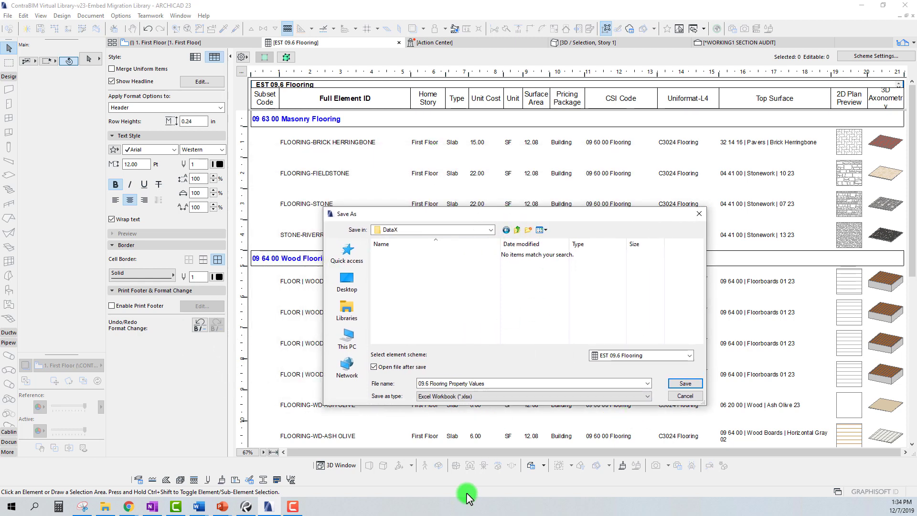
left_click_drag(467, 215, 457, 224)
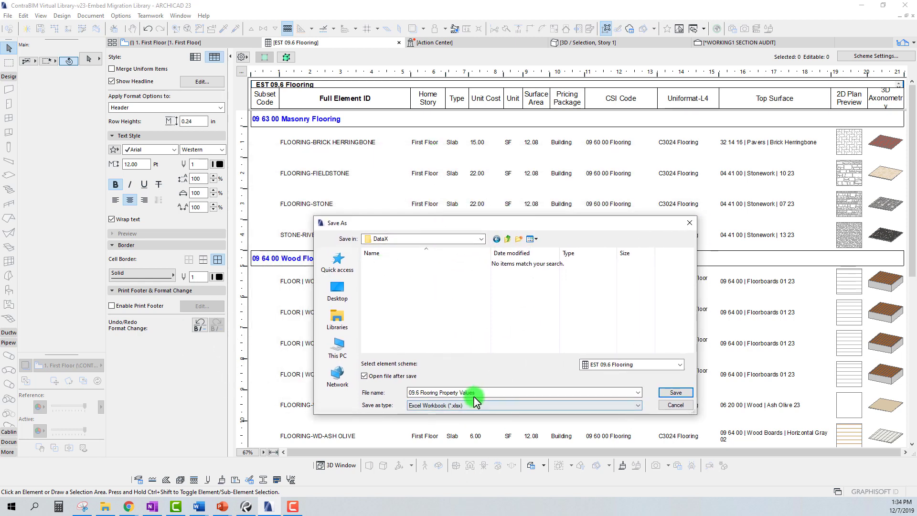
left_click(364, 376)
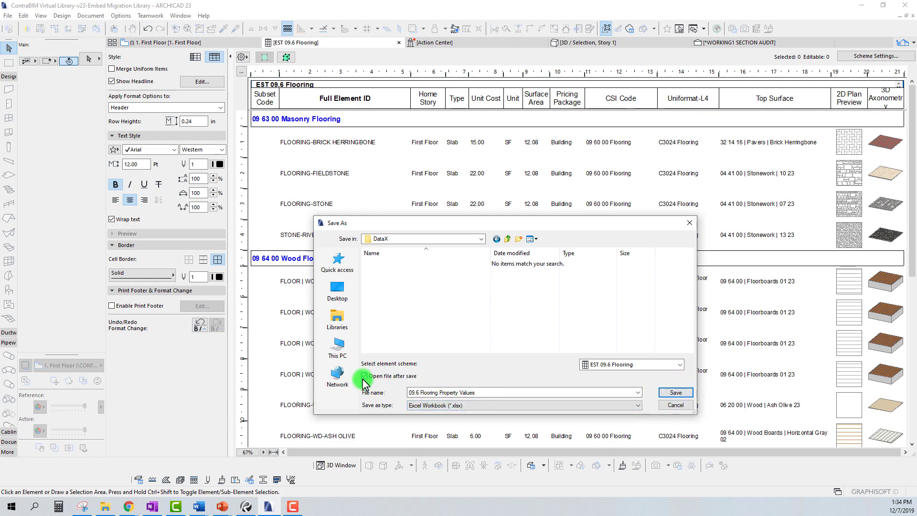
left_click(677, 393)
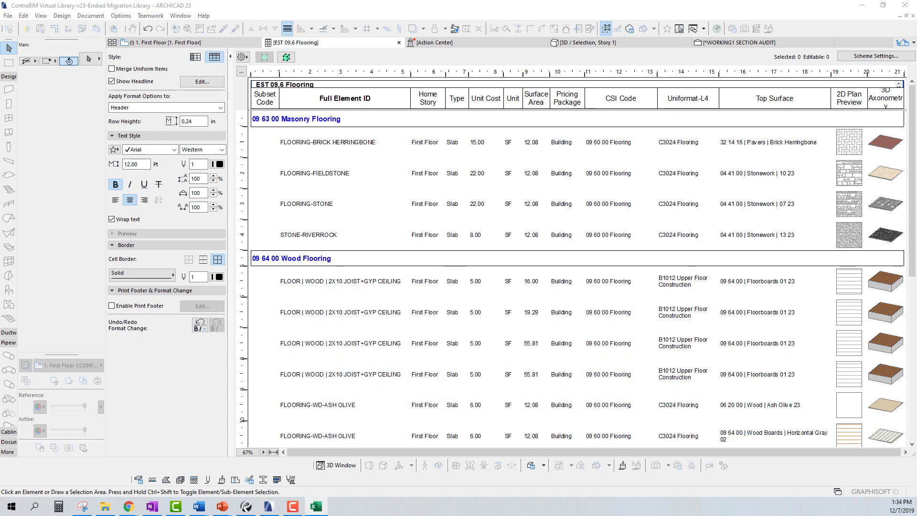
- Maximize the 09.6 Flooring Property Values workbook and select from row 2 up into hidden row 1
left_click_drag(430, 72, 593, 71)
left_click(830, 71)
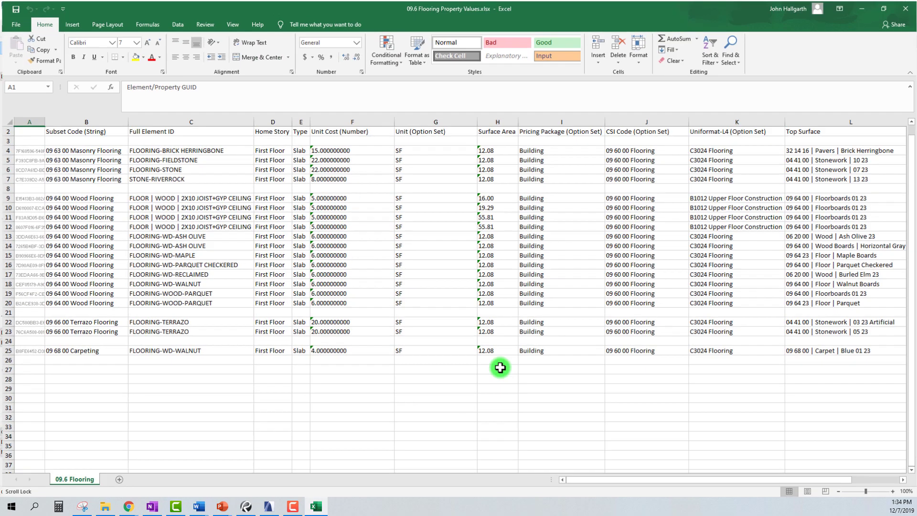
left_click_drag(334, 264, 298, 263)
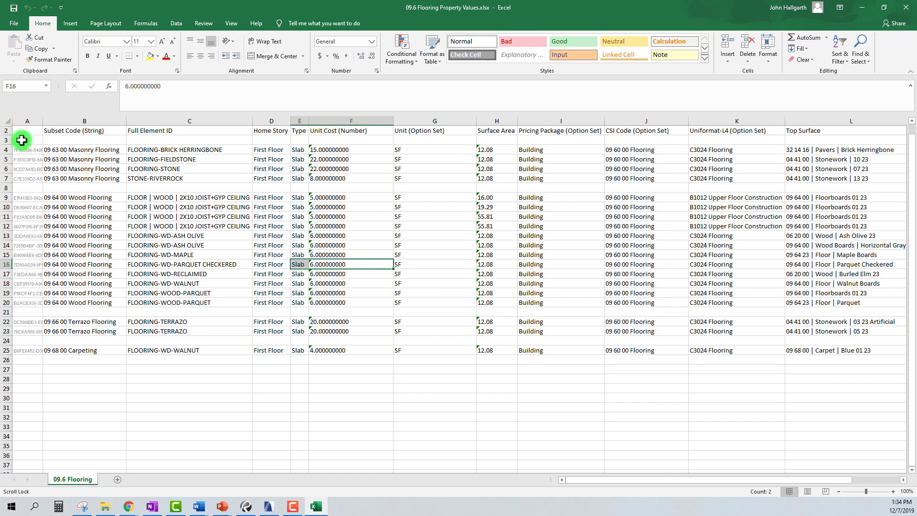
left_click(6, 130)
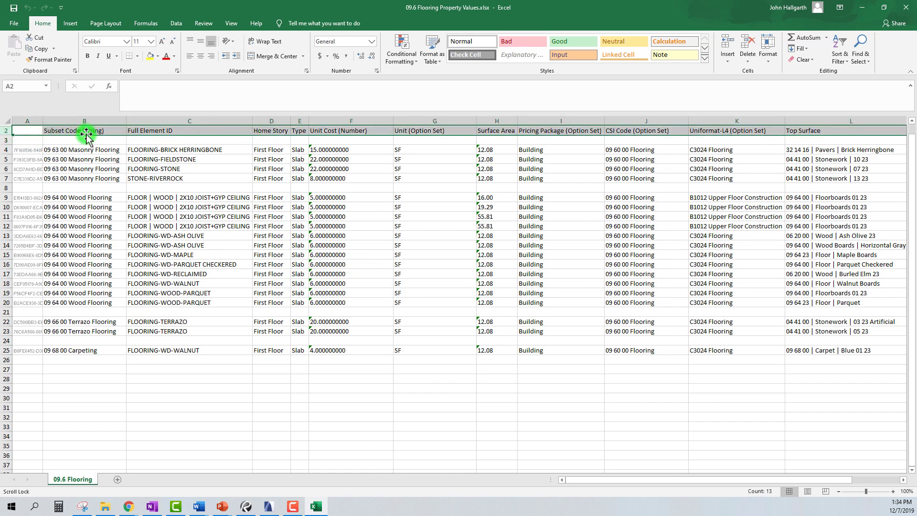
left_click_drag(6, 126, 6, 119)
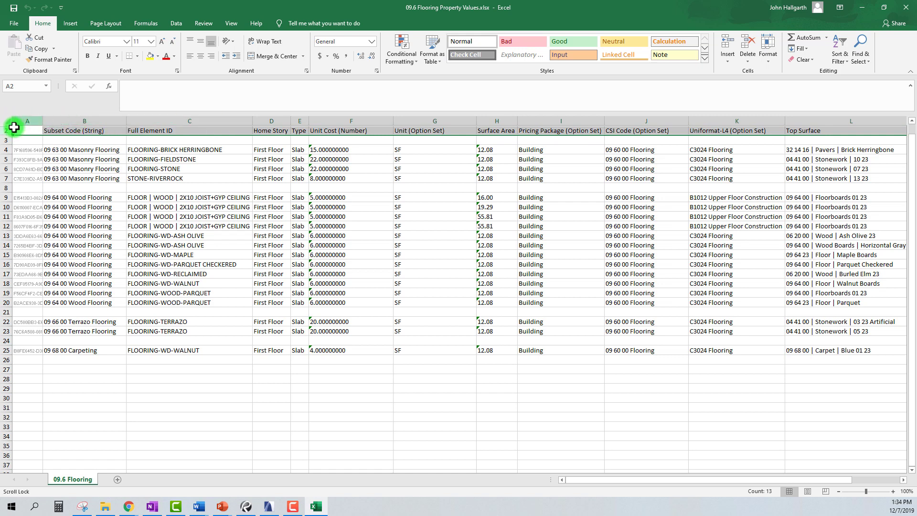
right_click(4, 129)
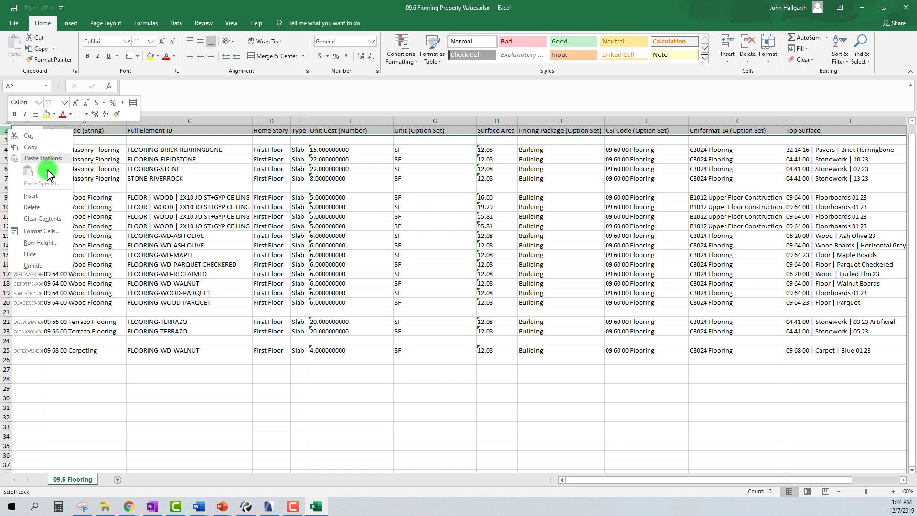
left_click(35, 267)
left_click(299, 217)
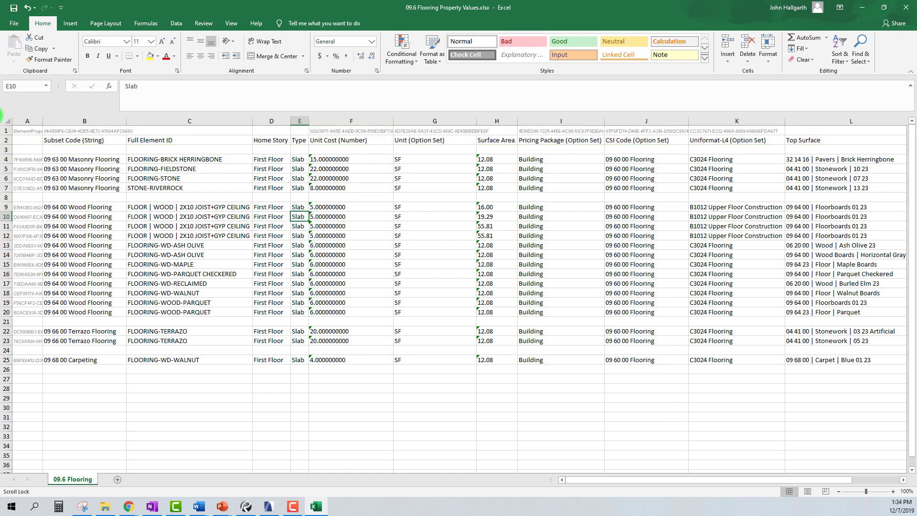
left_click(3, 130)
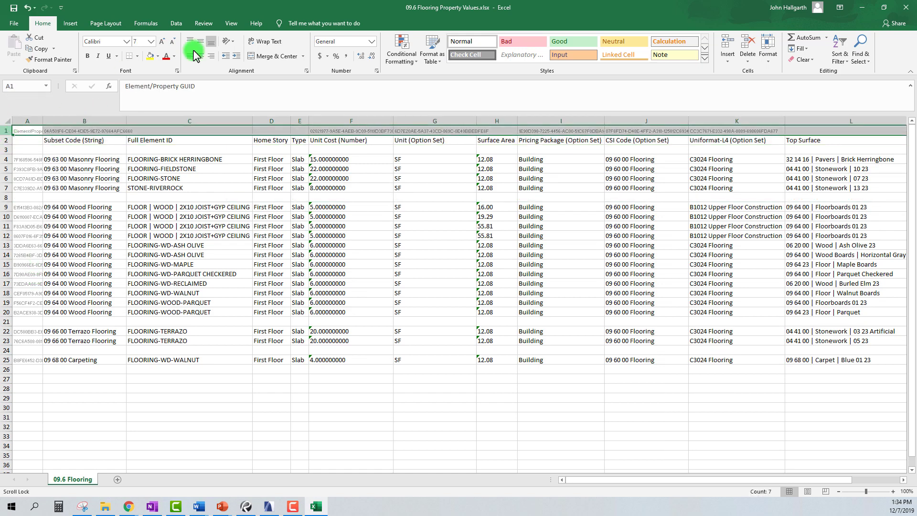
left_click(167, 57)
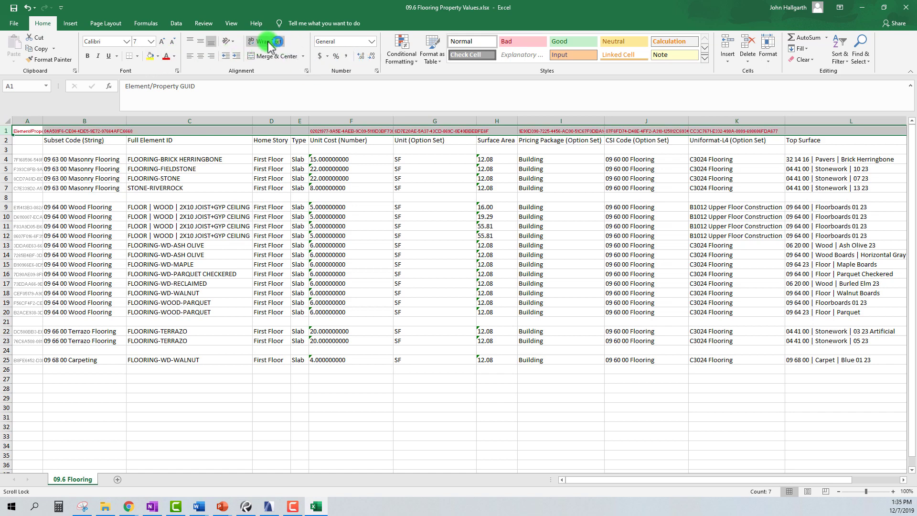
left_click(265, 42)
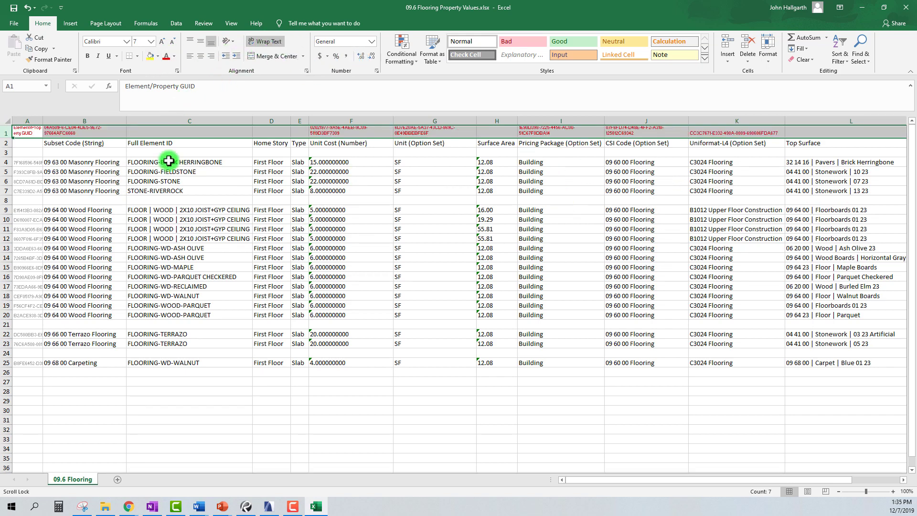
left_click(380, 239)
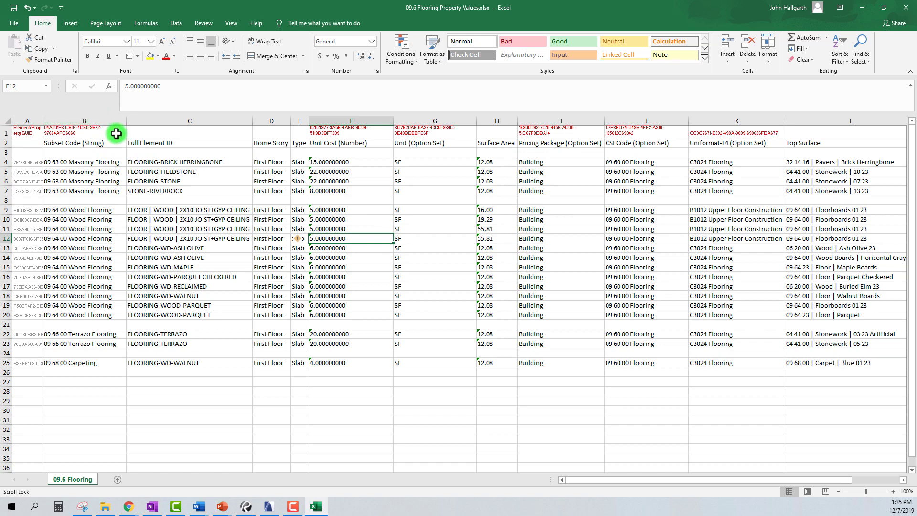
left_click(116, 133)
left_click(348, 130)
left_click(448, 129)
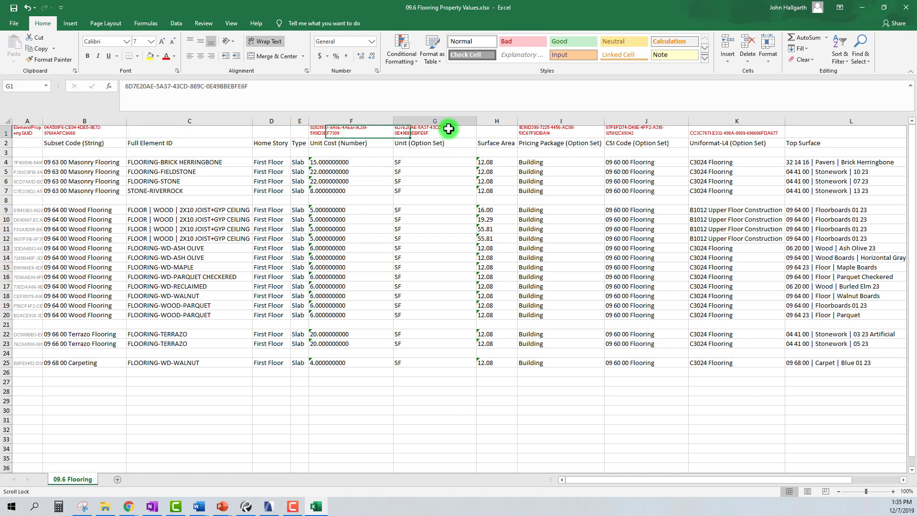
left_click(369, 130)
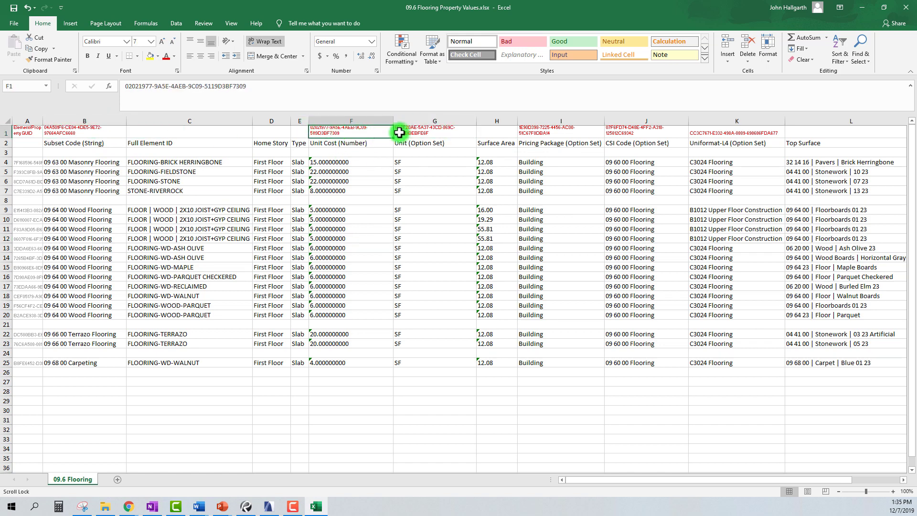
left_click(27, 130)
left_click(3, 133)
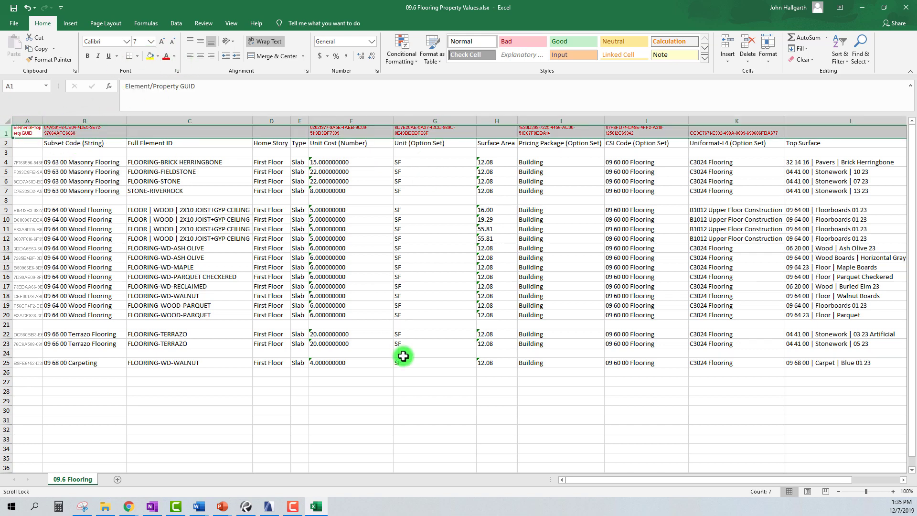
left_click(348, 143)
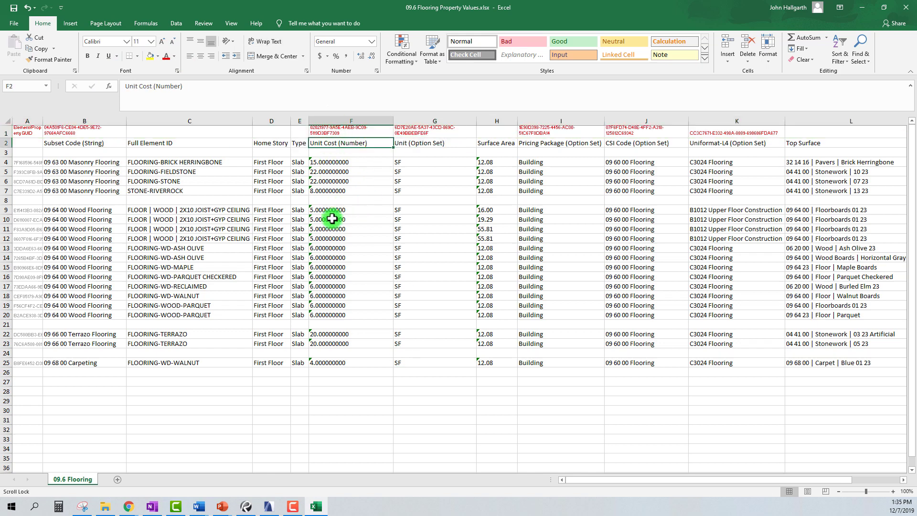
left_click(423, 143)
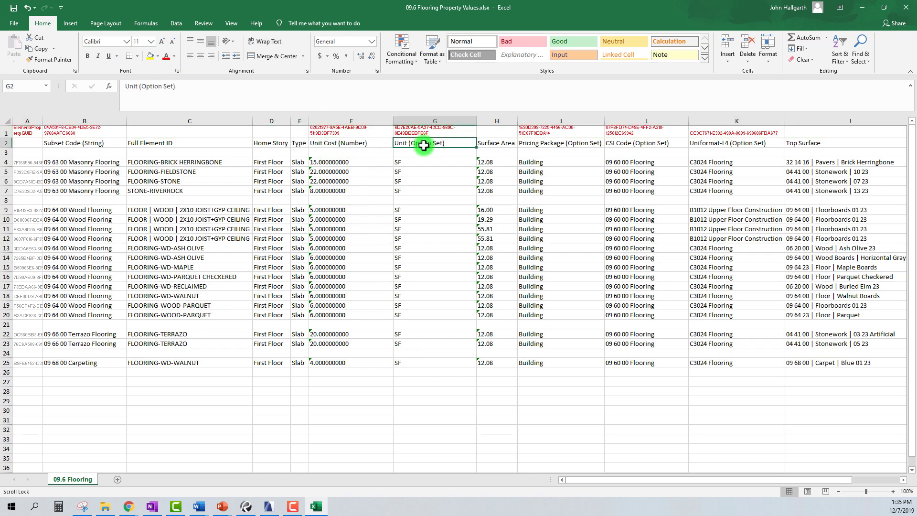
left_click(589, 144)
left_click(618, 142)
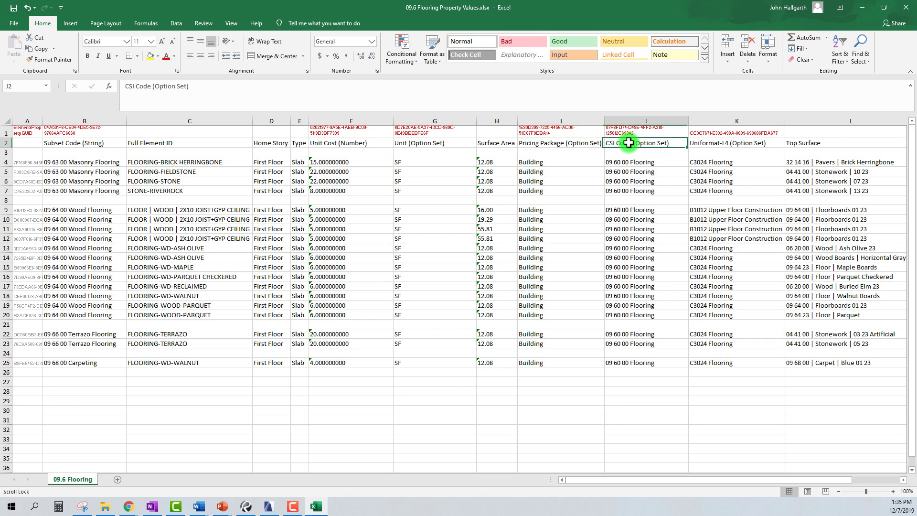
left_click(716, 141)
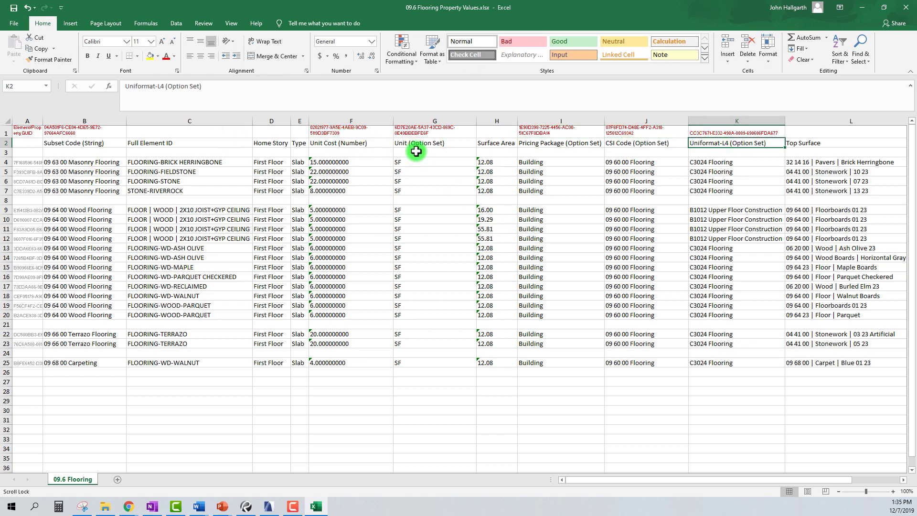
left_click(347, 143)
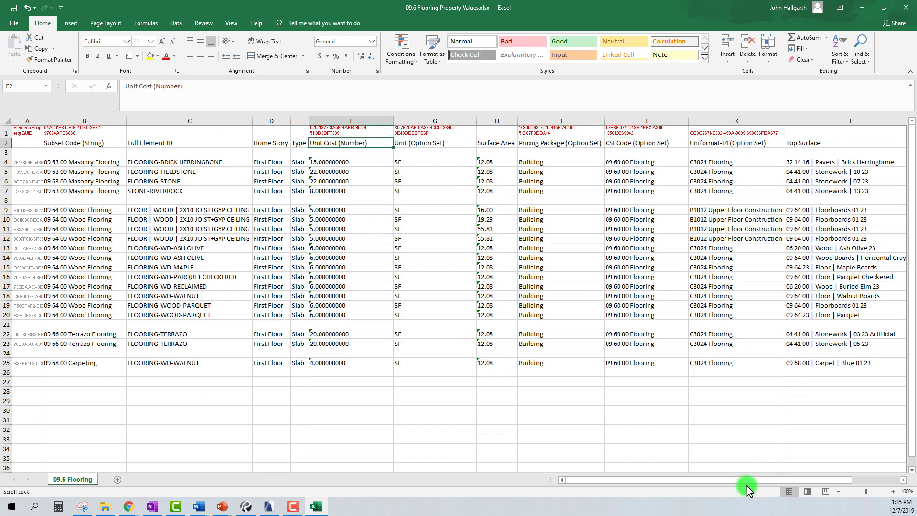
left_click_drag(747, 481, 723, 482)
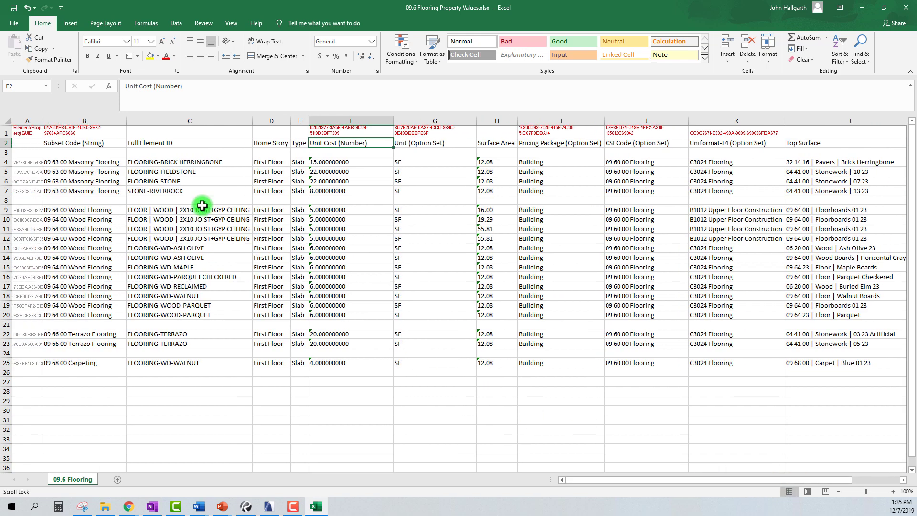
- Widen column A and increase its element GUID font size two steps
left_click(26, 118)
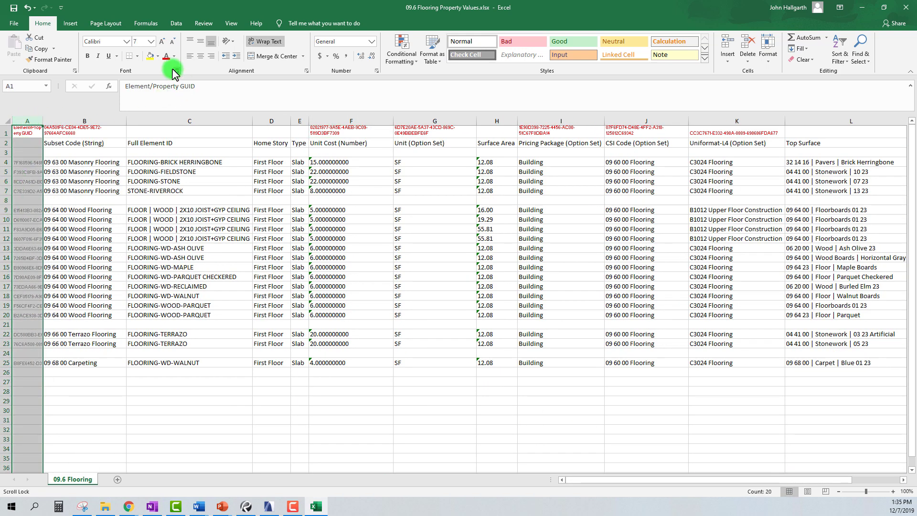
left_click(103, 172)
left_click_drag(43, 121, 55, 122)
left_click(31, 121)
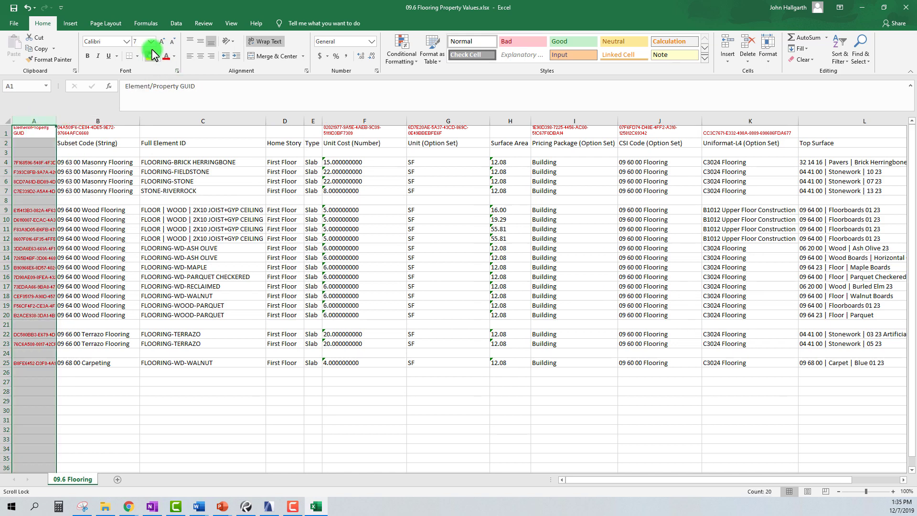
left_click(162, 41)
left_click(161, 41)
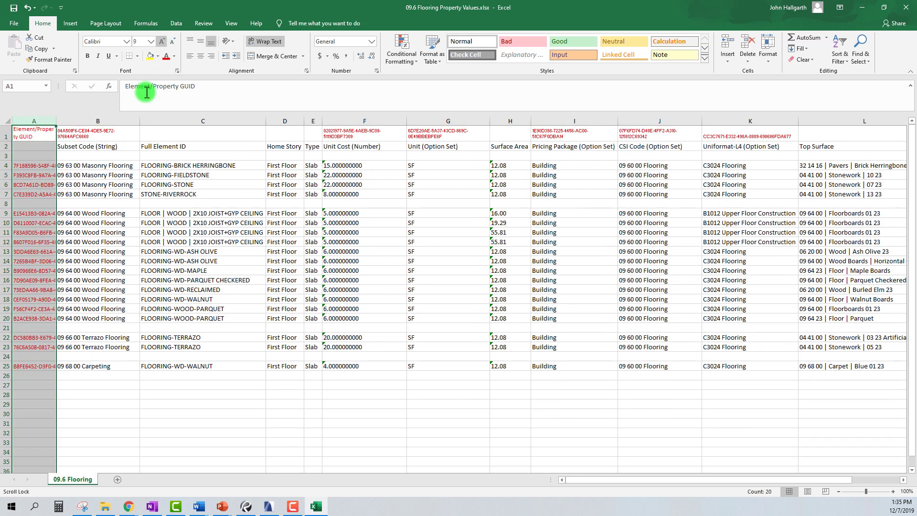
- Enlarge the row 1 property GUID text and widen column A to fit full GUIDs
left_click(7, 133)
left_click(162, 41)
left_click(162, 41)
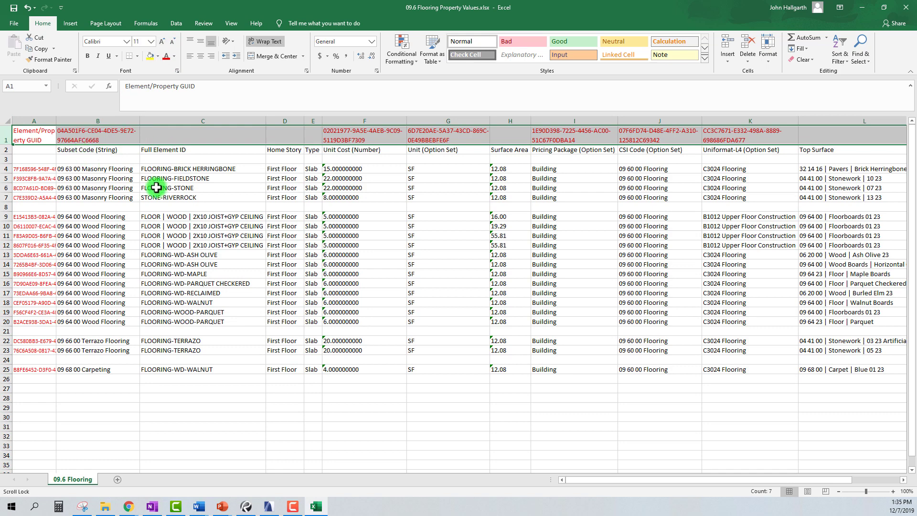
left_click(33, 133)
left_click_drag(56, 121, 71, 121)
left_click_drag(158, 197, 110, 197)
left_click_drag(72, 122, 138, 122)
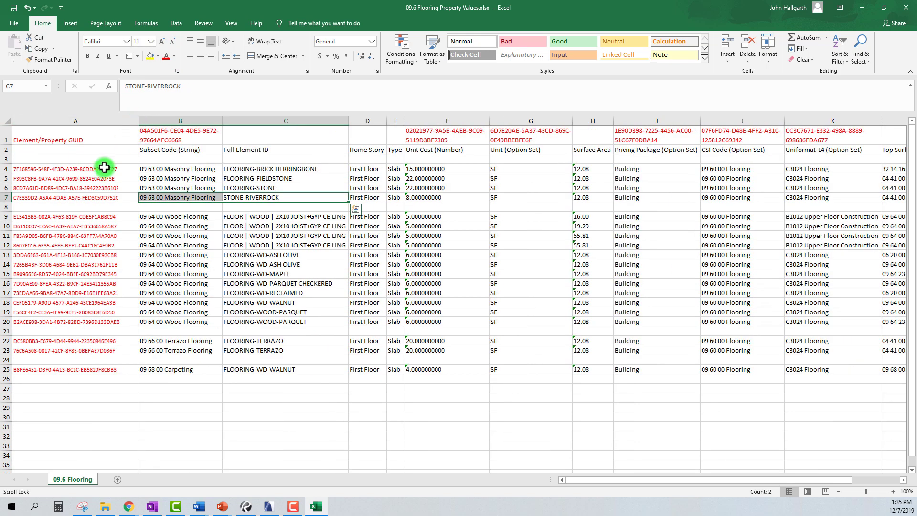
- Match element GUID A4 with the Unit Cost property GUID in F1 and select the Unit Cost column
left_click(93, 218)
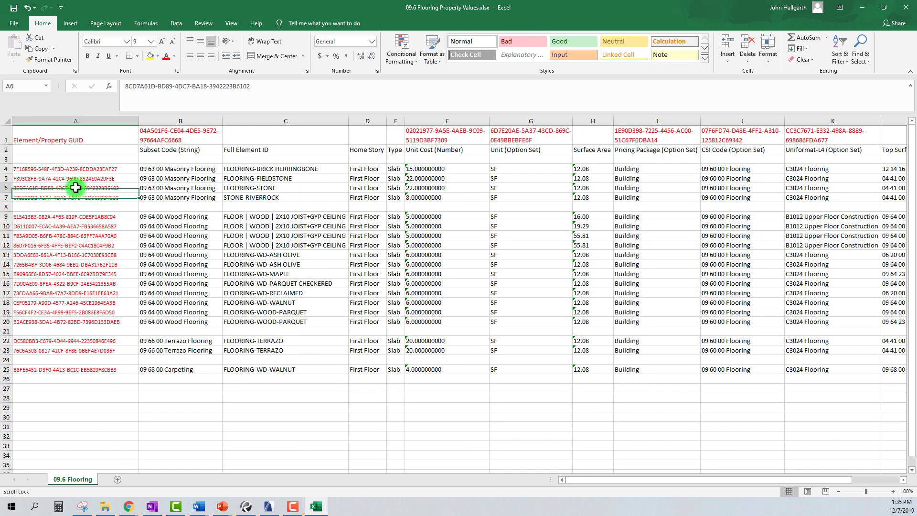
left_click(173, 139)
left_click(72, 170)
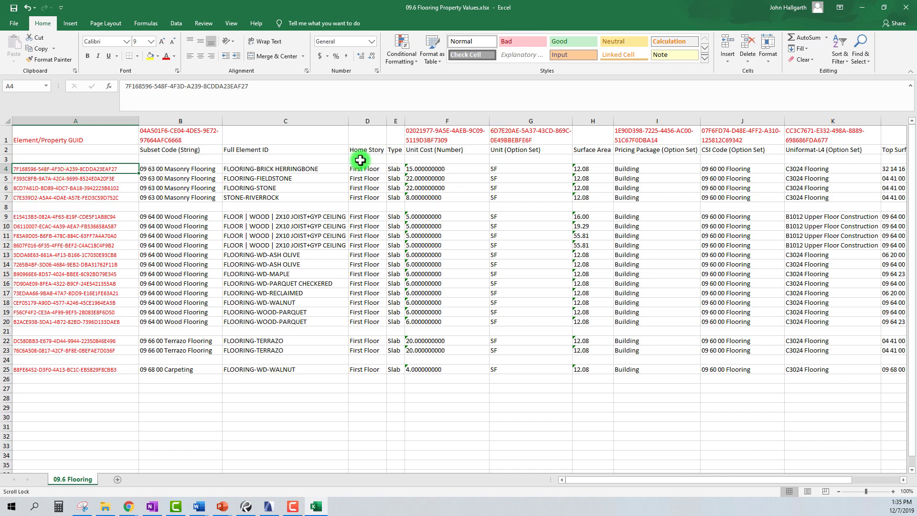
left_click(436, 135)
left_click(61, 170, "ctrl")
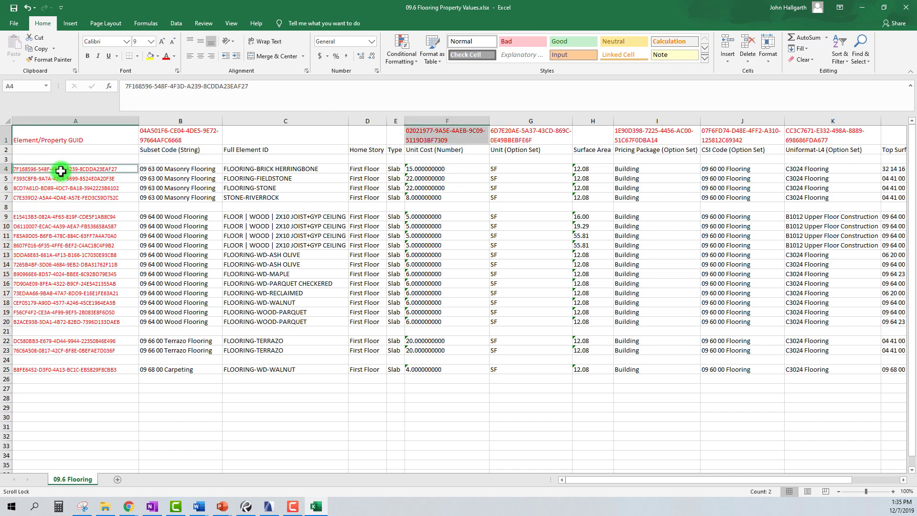
left_click(415, 170)
left_click(426, 117)
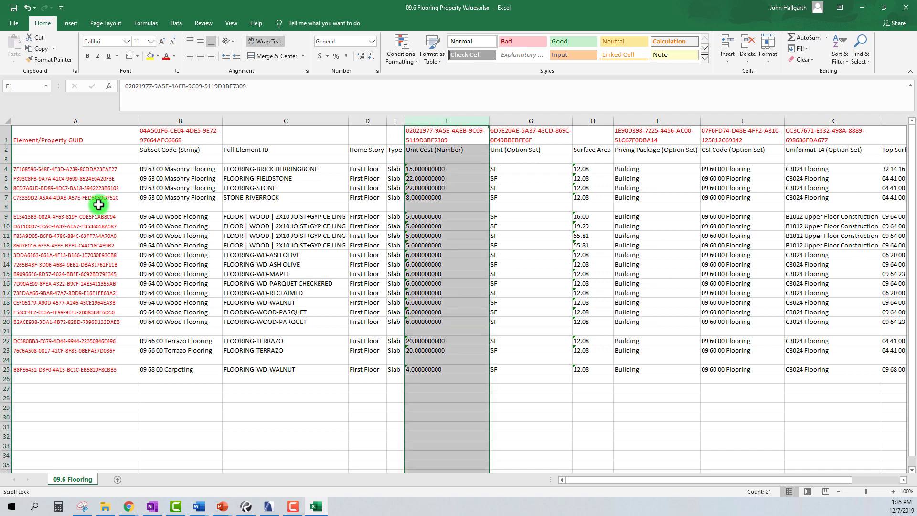
- Compare the F1 Unit Cost GUID with element GUID A4 and select brick herringbone cost F4
left_click(7, 169)
left_click(413, 138)
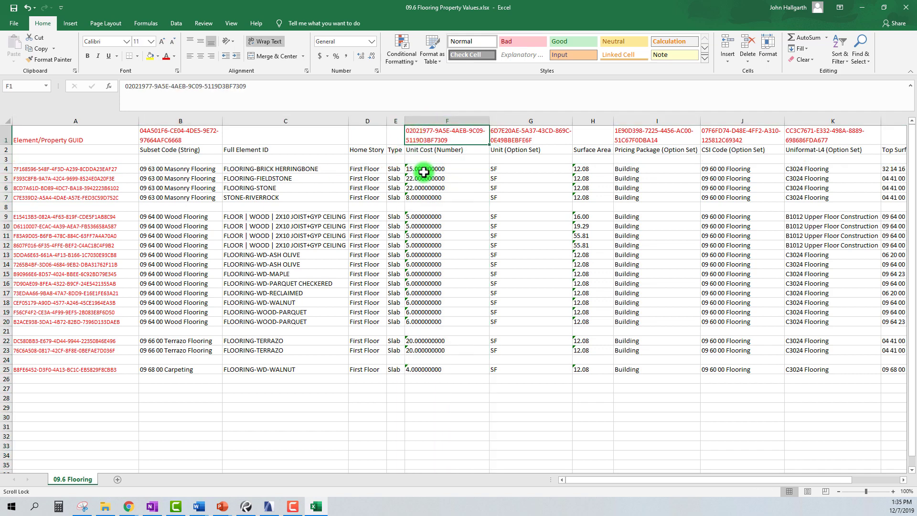
left_click(420, 171)
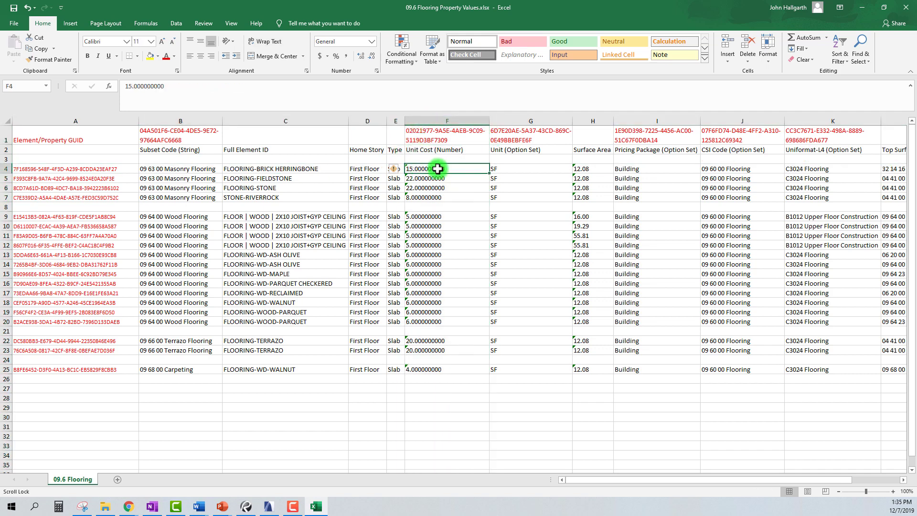
left_click(451, 136)
left_click(83, 169)
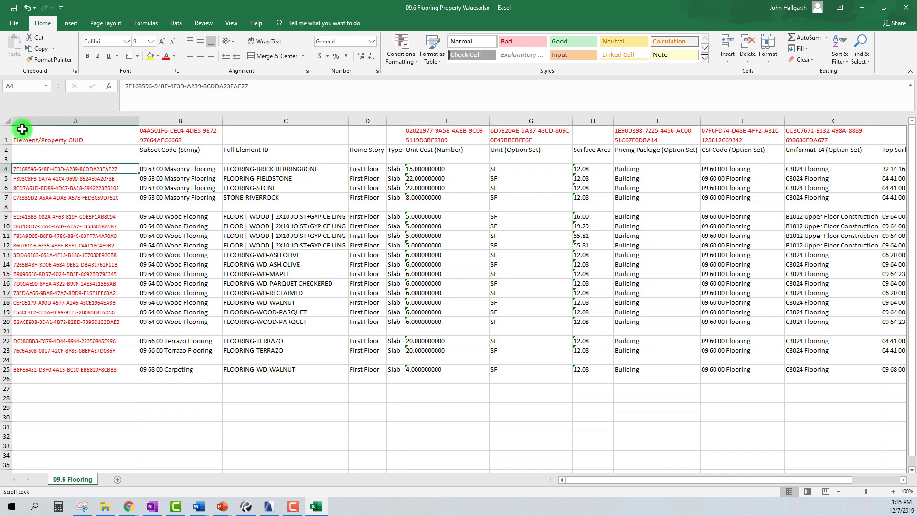
left_click(438, 133)
left_click(420, 170)
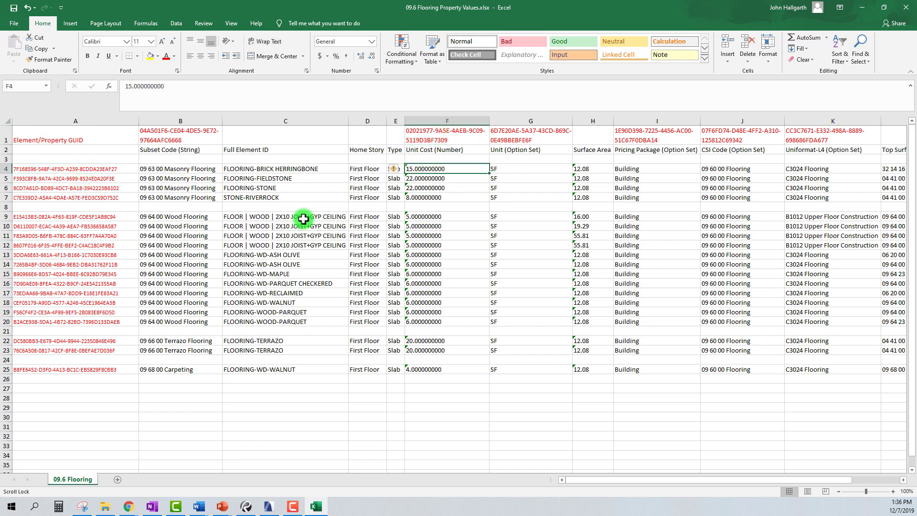
- Enter masonry unit costs 20, 25, 25 and 10 in F4 through F7
scroll(304, 218, "down", 1, "ctrl")
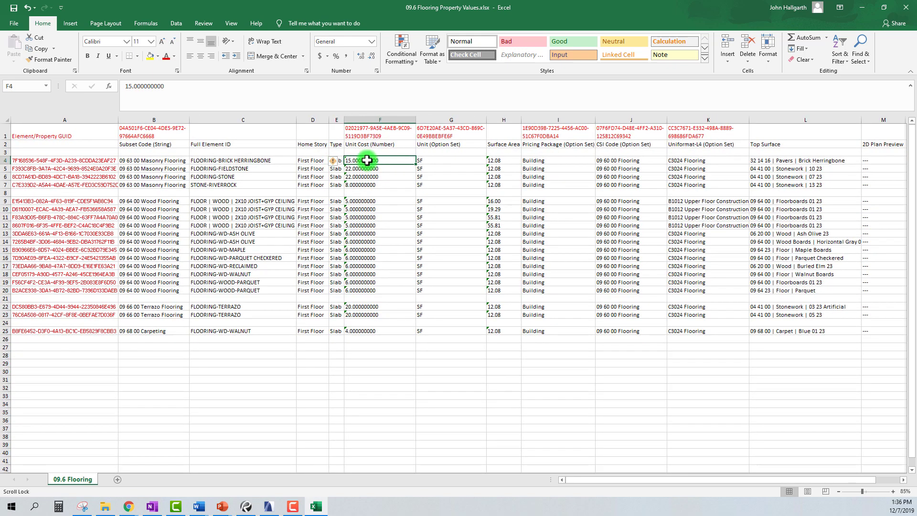
type("20")
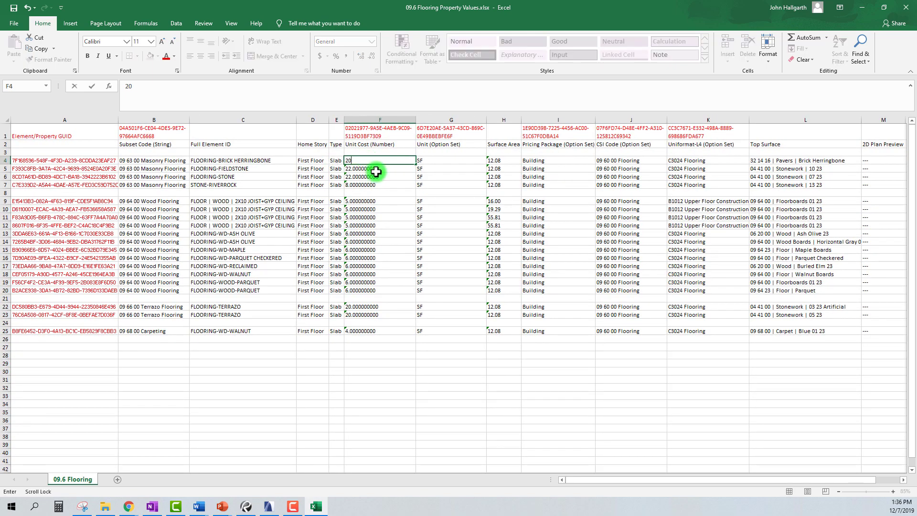
scroll(376, 172, "down", 1)
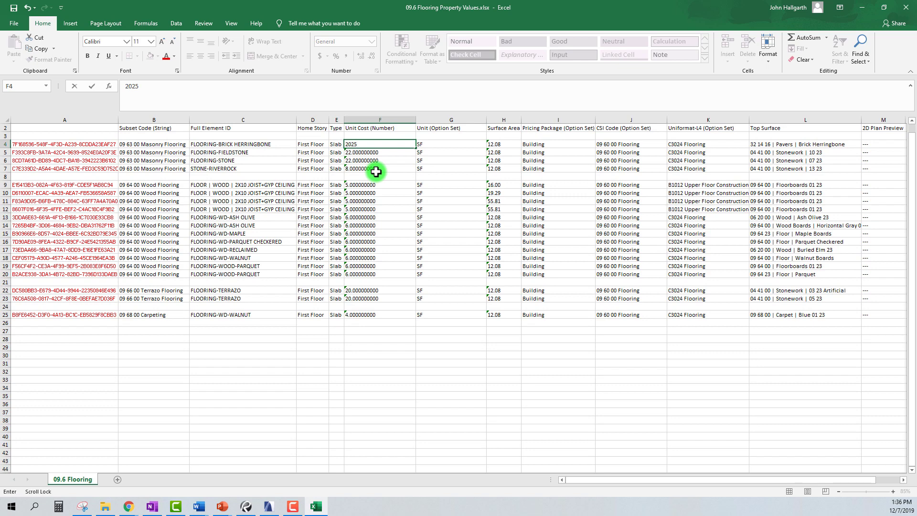
key("Return")
key("Return")
type("25")
key("Return")
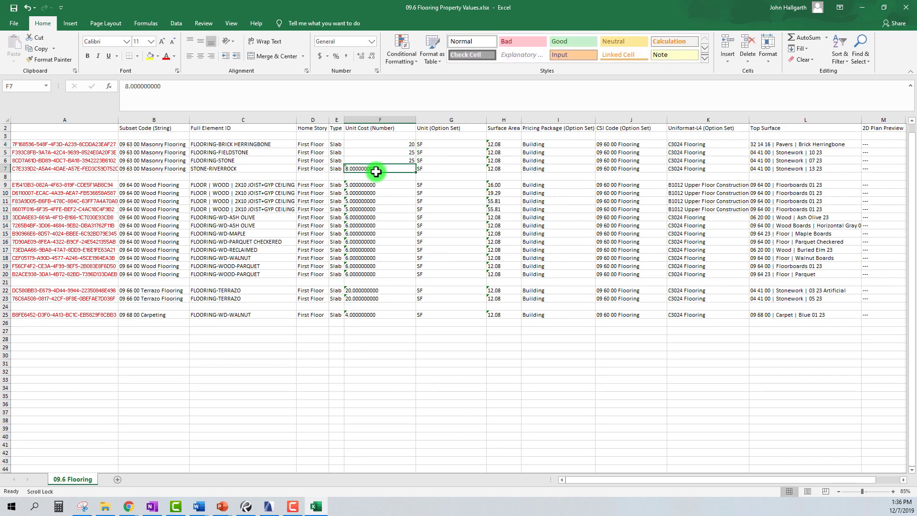
type("10")
key("Return")
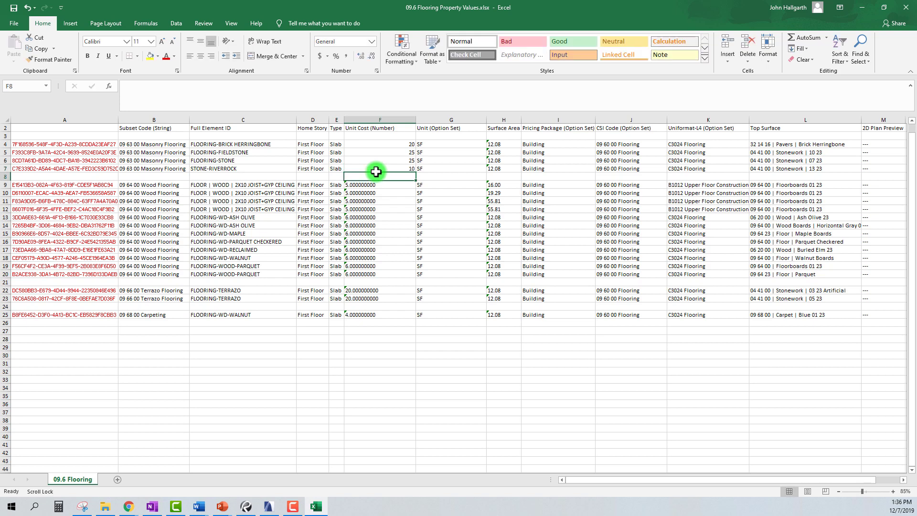
- Review the edited costs and inspect the text-stored wood, terrazzo and carpeting unit costs
left_click(386, 187)
left_click(389, 153)
left_click(397, 144)
left_click(377, 153)
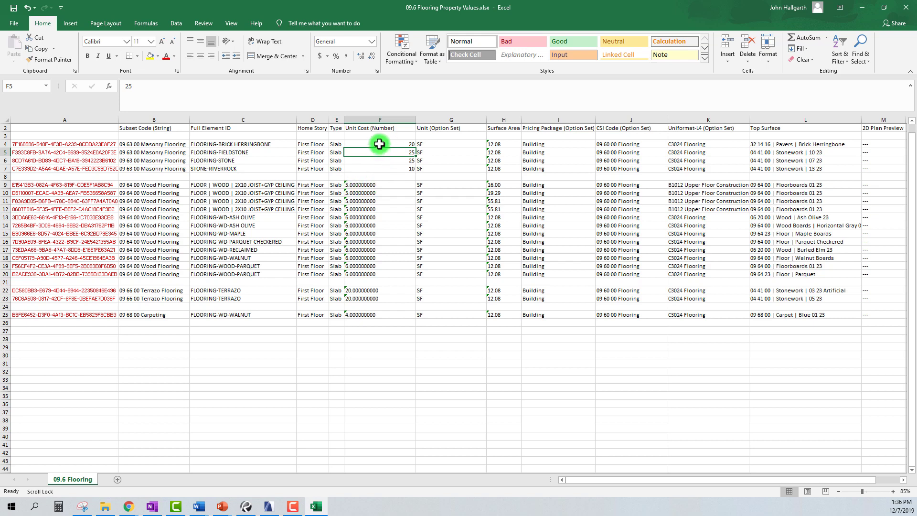
left_click(348, 185)
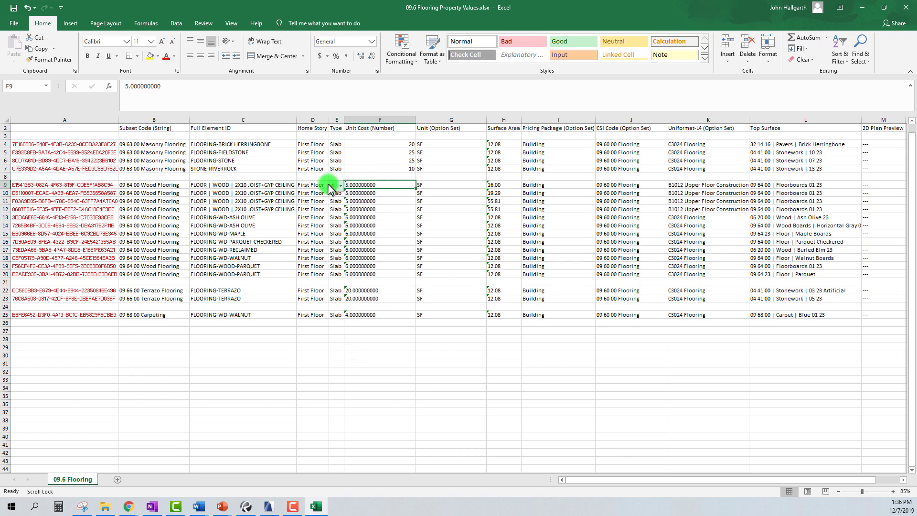
left_click_drag(387, 221, 384, 314)
left_click(384, 314)
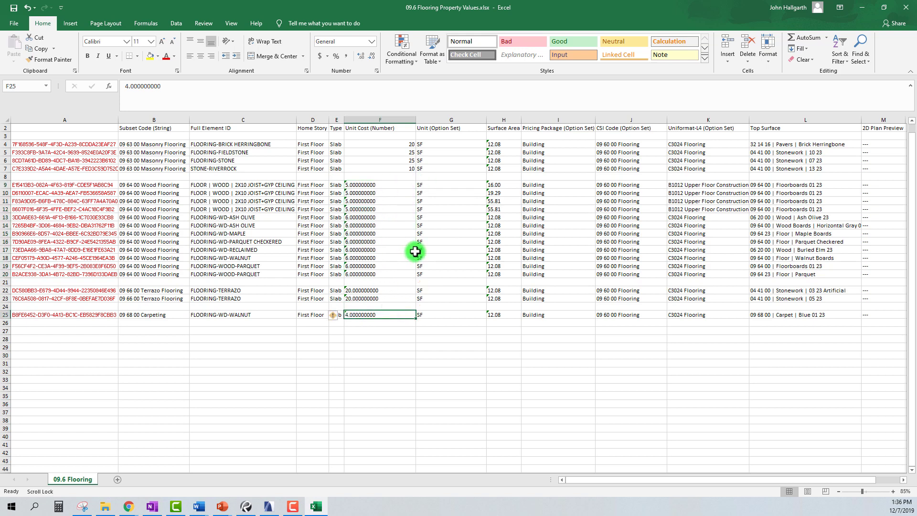
- Save the edited workbook and return to the ARCHICAD schedule
left_click(13, 8)
double_click(609, 9)
left_click(444, 28)
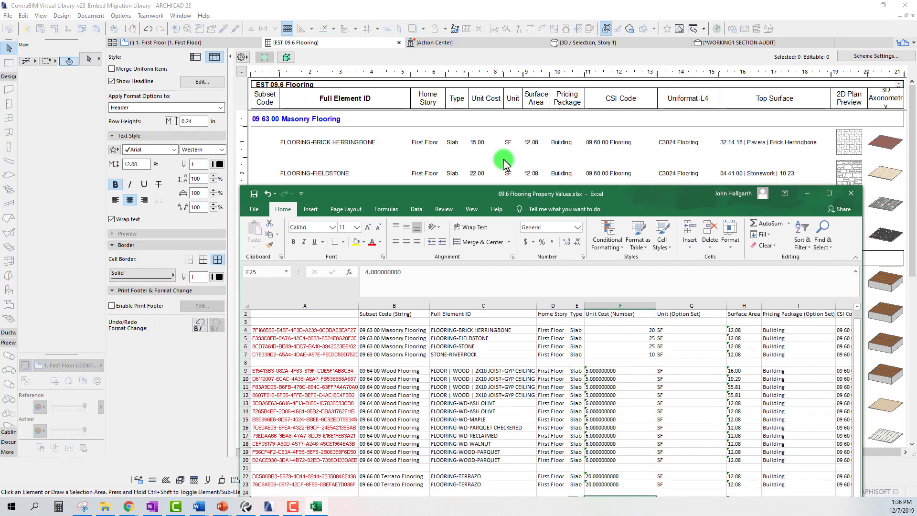
- Import property values from 09.6 Flooring Property Values.xlsx and close the empty import report
left_click(7, 15)
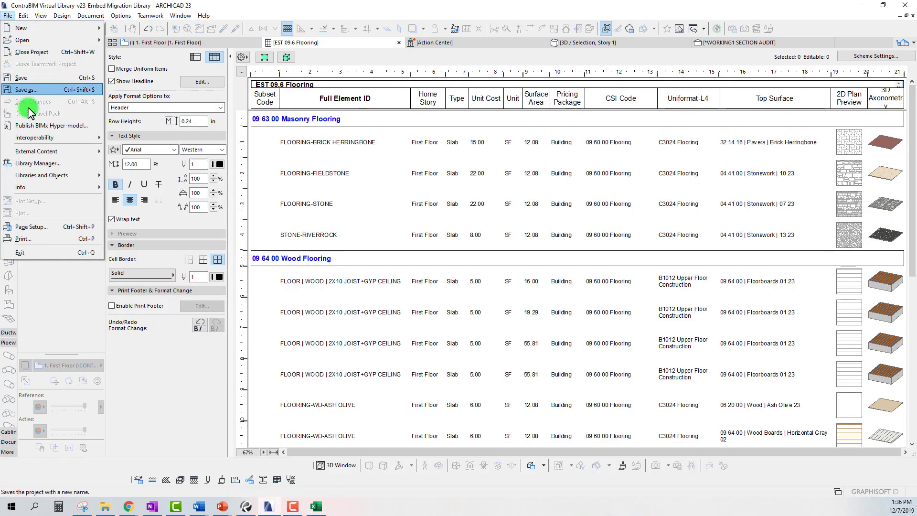
mouse_move(108, 137)
mouse_move(193, 176)
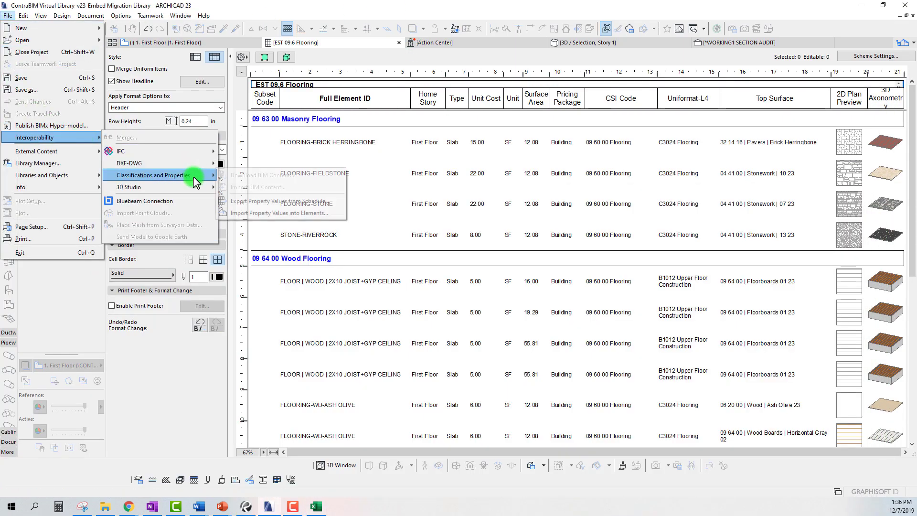
left_click(268, 214)
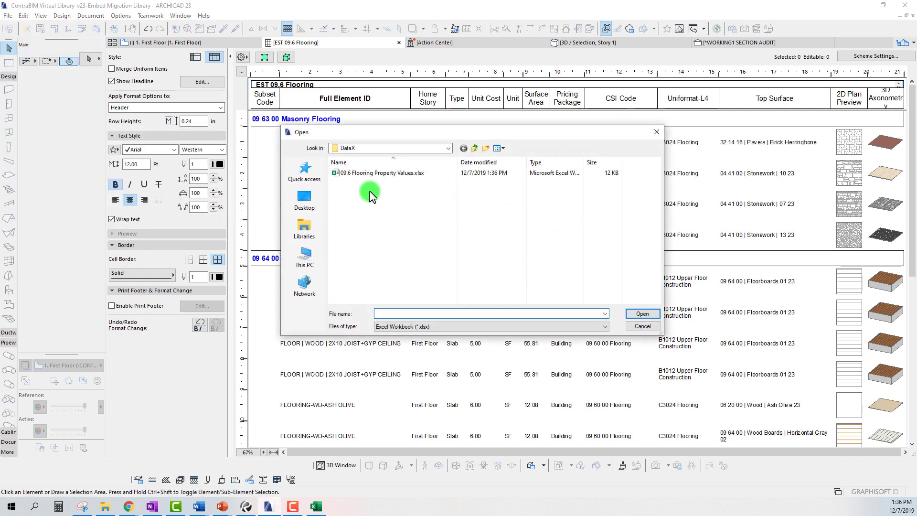
left_click(369, 172)
left_click(645, 314)
left_click_drag(306, 114, 340, 173)
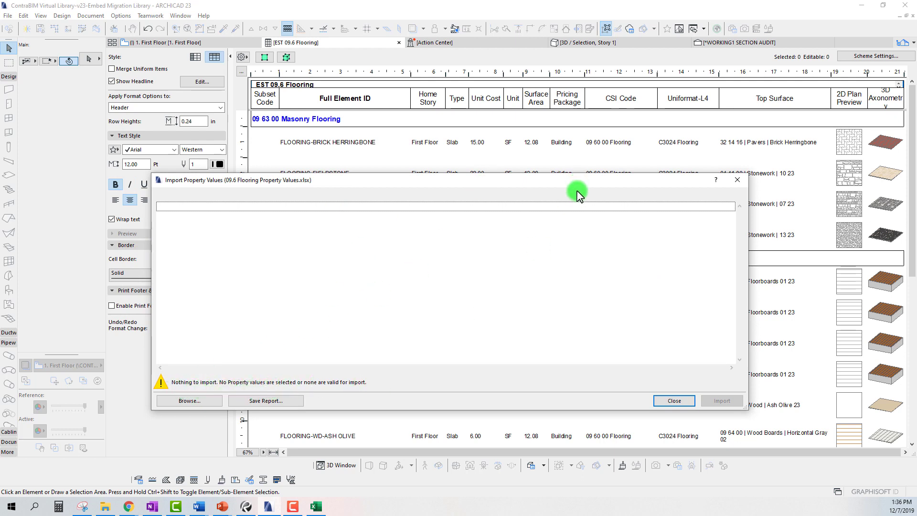
left_click_drag(573, 182, 570, 156)
left_click(735, 155)
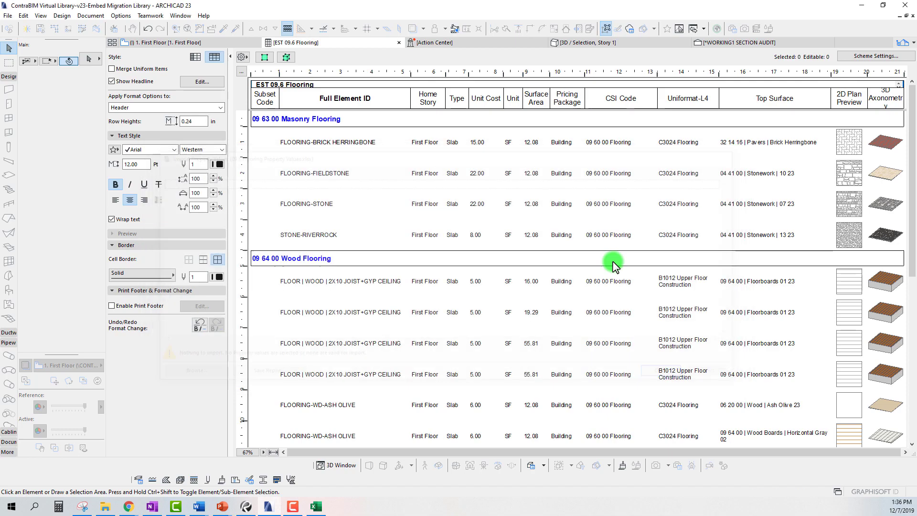
- Delete empty row 3 in the workbook so brick herringbone sits directly under the headers
left_click(317, 507)
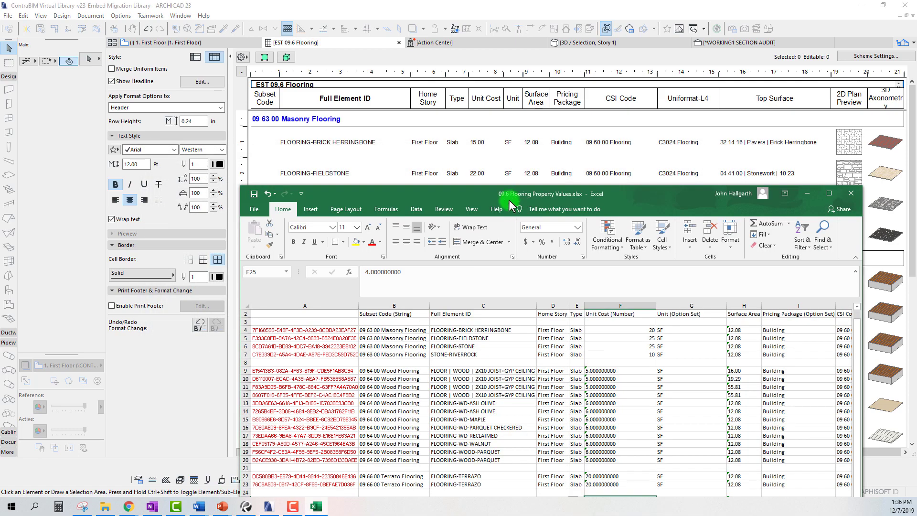
left_click_drag(509, 196, 469, 144)
left_click_drag(280, 148, 492, 159)
left_click_drag(714, 162, 672, 154)
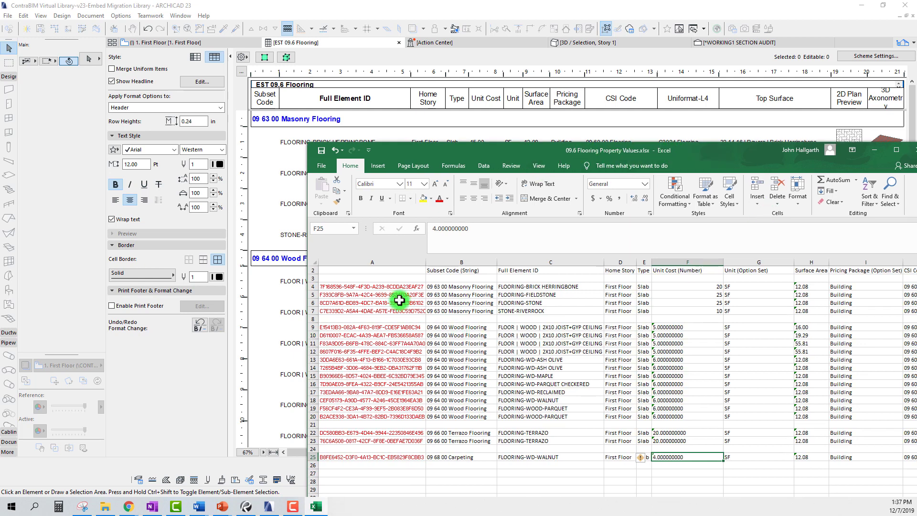
left_click(368, 278)
left_click(310, 277)
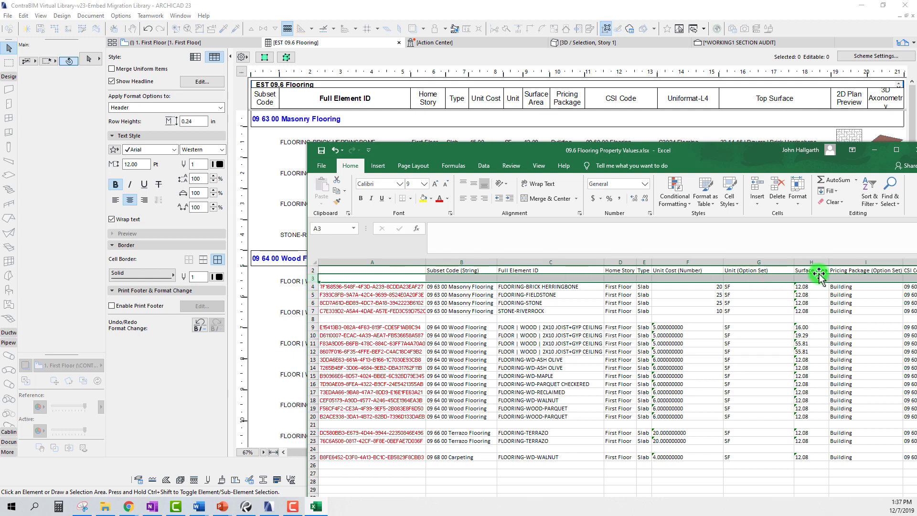
left_click_drag(678, 157, 616, 154)
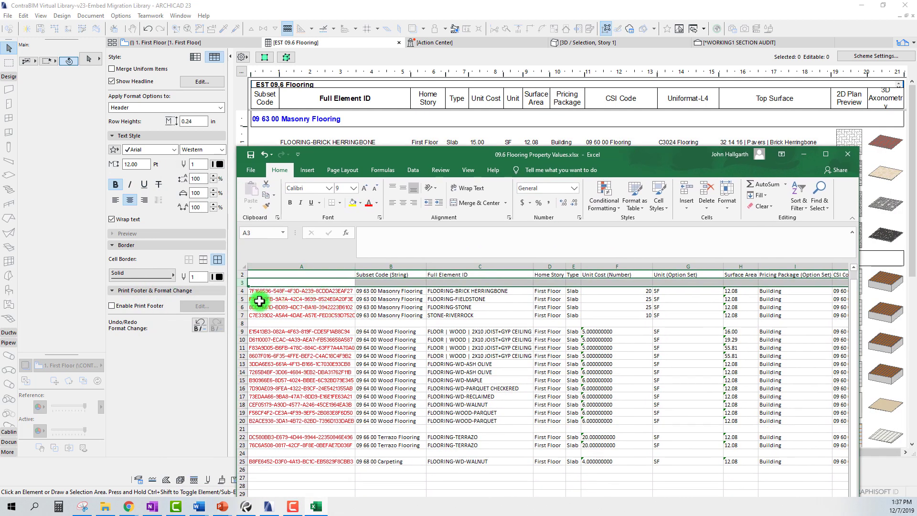
right_click(237, 283)
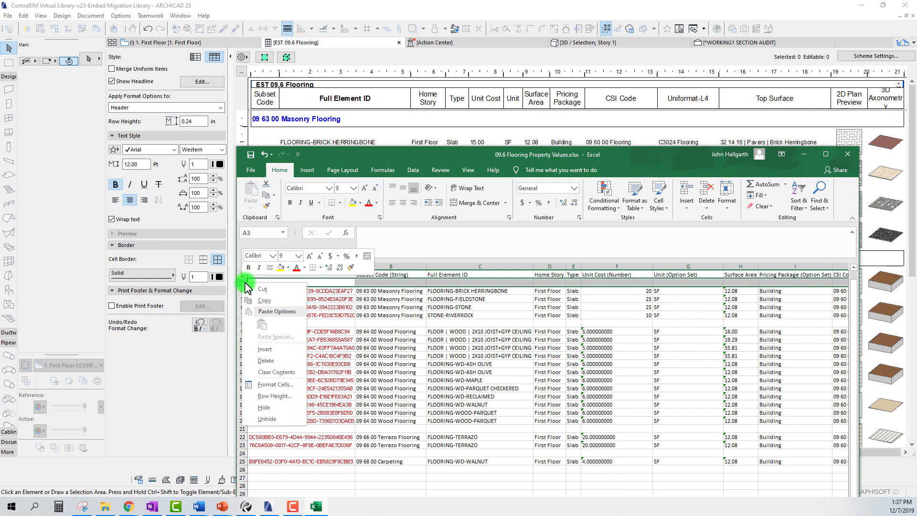
left_click(267, 354)
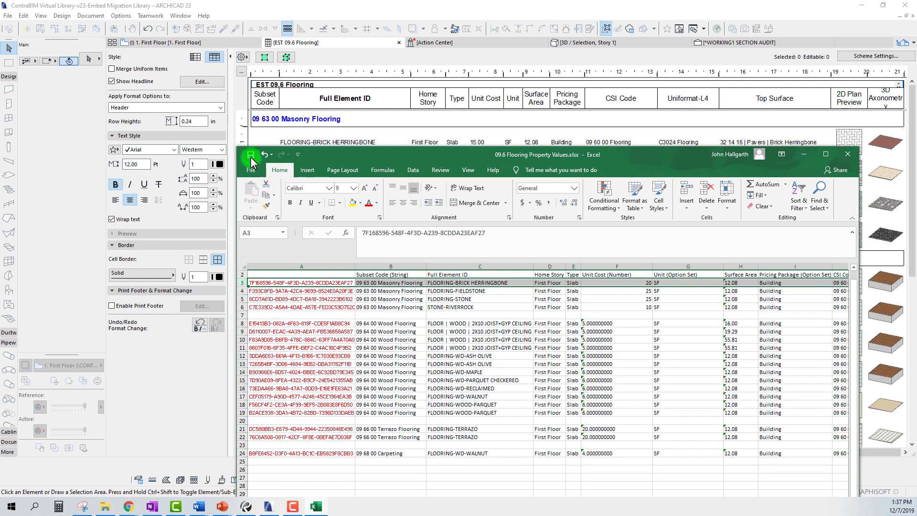
- Load 09.6 Flooring Property Values.xlsx into the Import Property Values into Elements preview
left_click(9, 18)
left_click(8, 16)
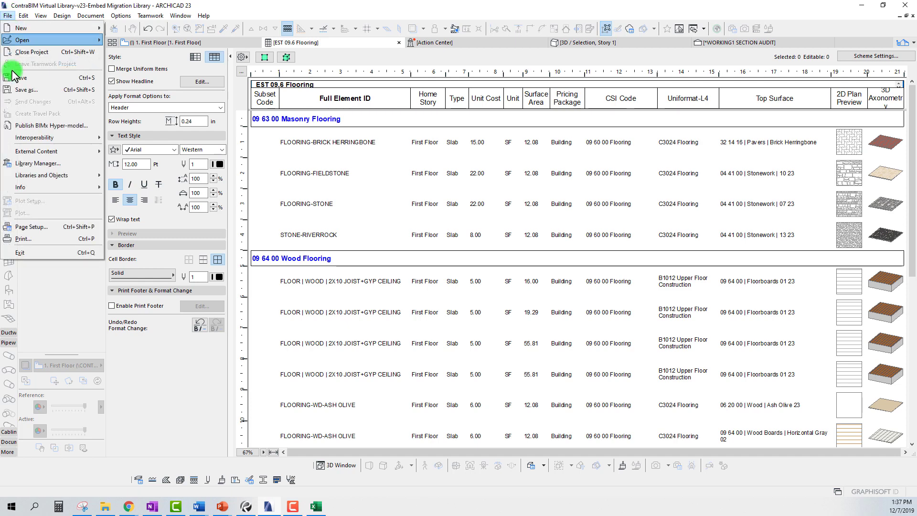
mouse_move(50, 136)
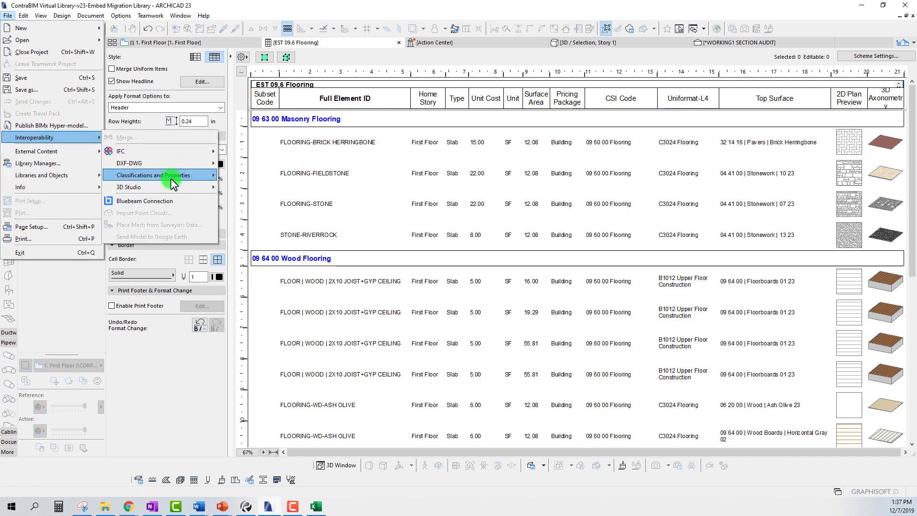
mouse_move(170, 178)
left_click(268, 213)
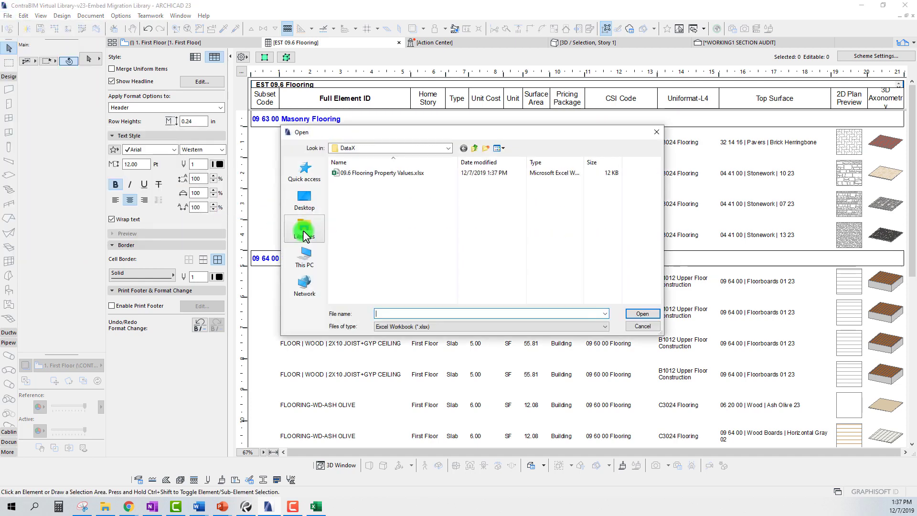
left_click(354, 172)
left_click(642, 312)
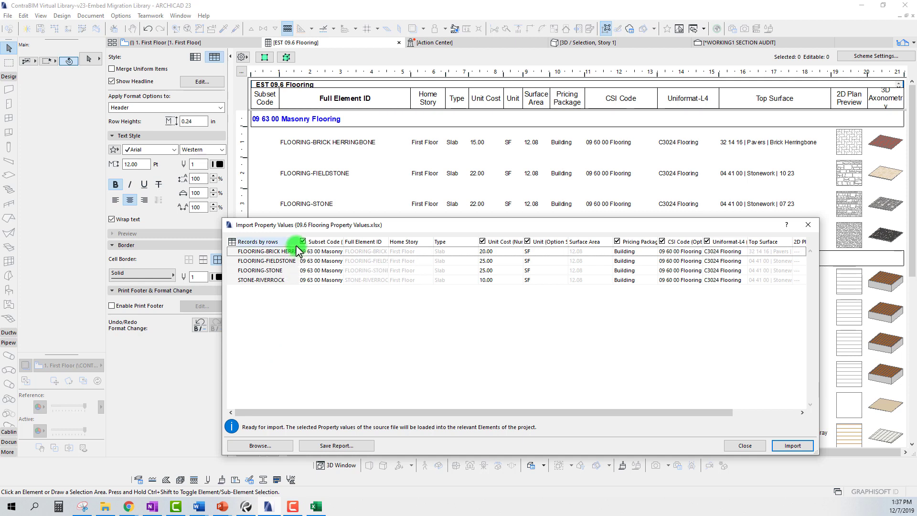
- Review the imported flooring rows, import the new unit costs, and confirm the success message
left_click(278, 250)
key("Down")
key("Down")
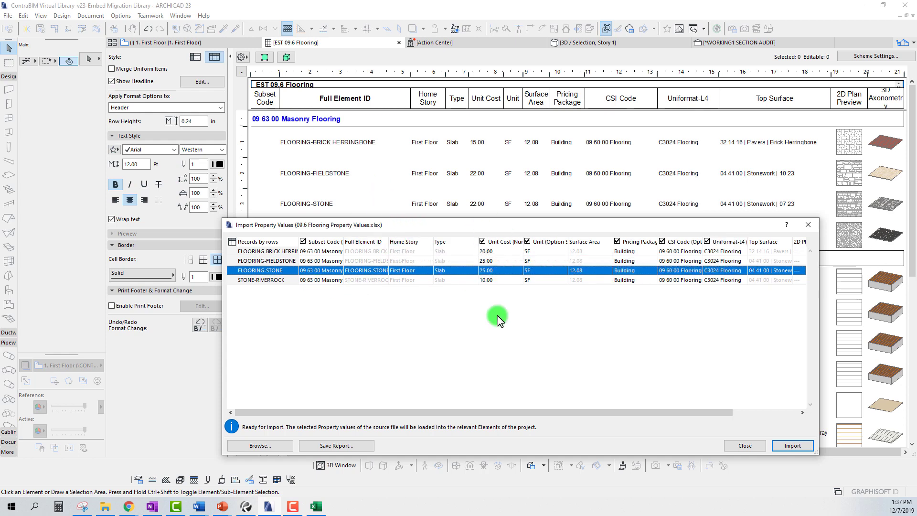
left_click_drag(444, 224, 439, 231)
left_click_drag(434, 193, 434, 176)
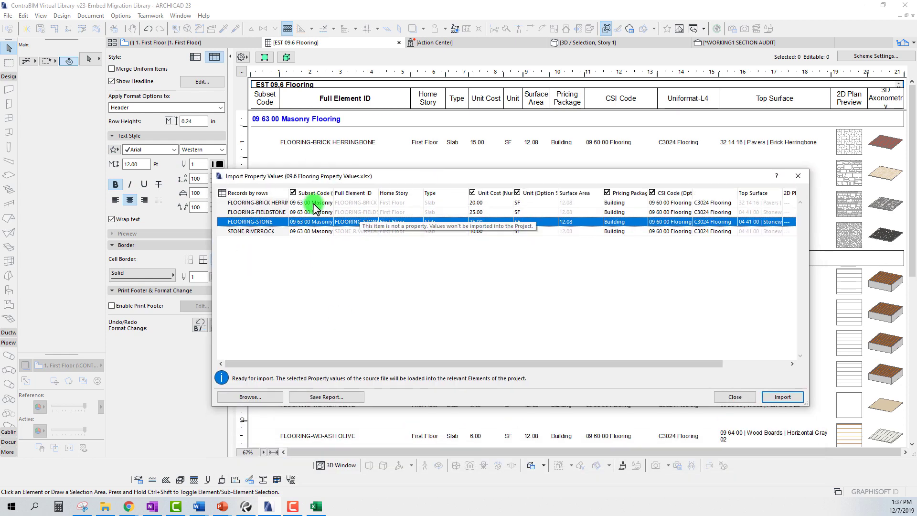
left_click_drag(293, 181, 292, 186)
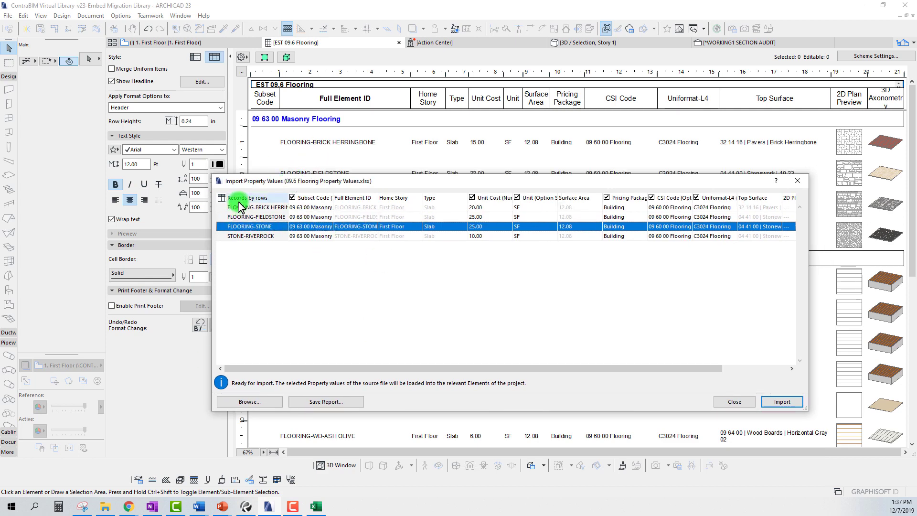
left_click(781, 402)
left_click(465, 190)
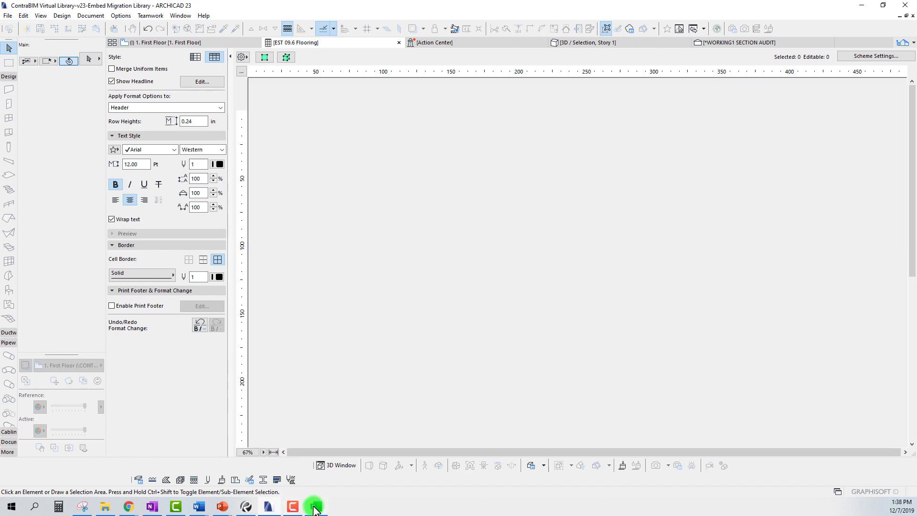
- Delete blank rows 7, 20 and 23 from the 09.6 Flooring sheet
mouse_move(315, 509)
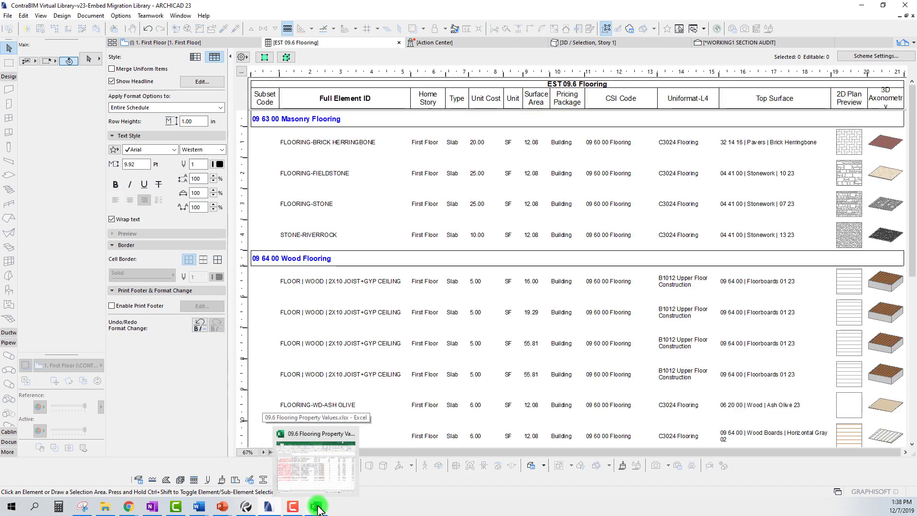
left_click(316, 507)
left_click_drag(369, 163, 292, 73)
left_click(166, 225)
left_click(165, 331, "ctrl")
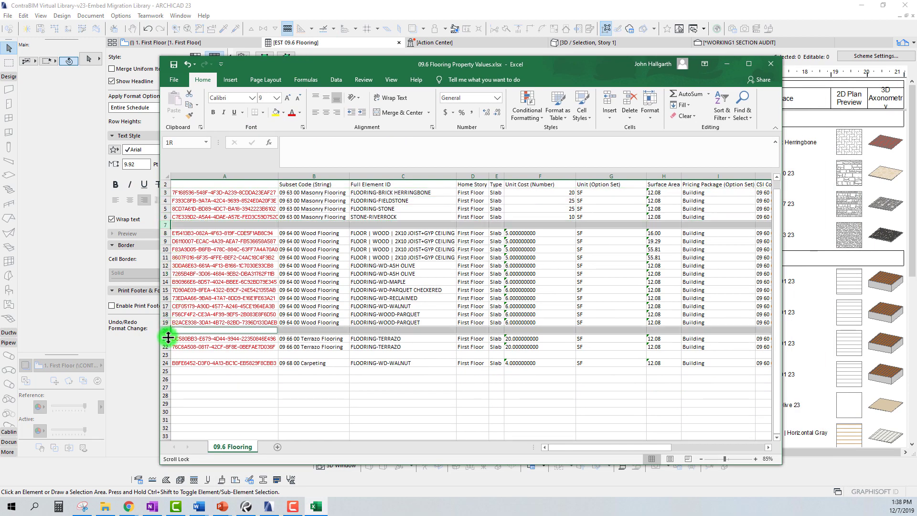
left_click(167, 355, "ctrl")
right_click(162, 355)
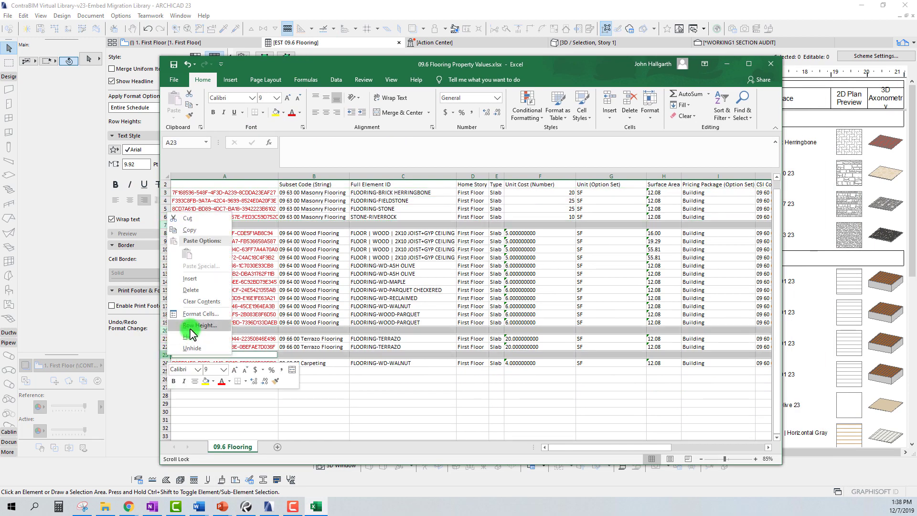
left_click(189, 289)
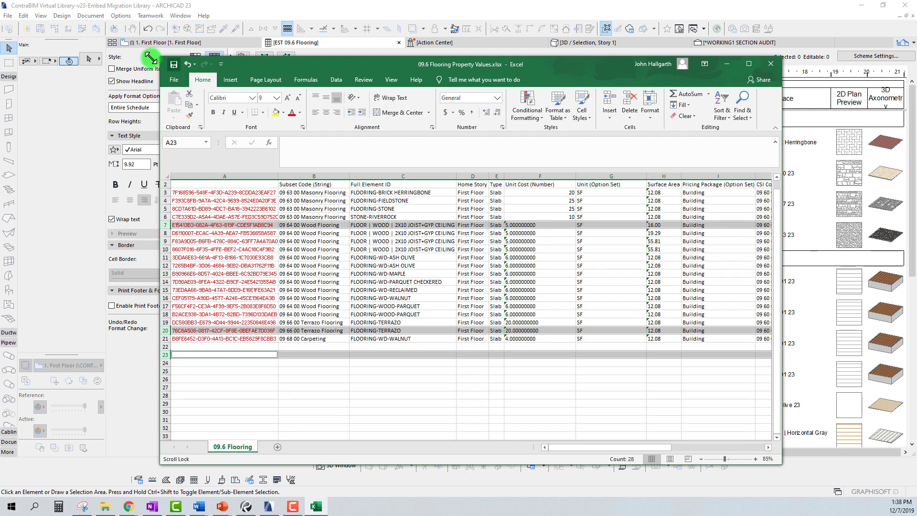
- Reopen the import preview for 09.6 Flooring Property Values.xlsx and close it without importing
left_click(8, 15)
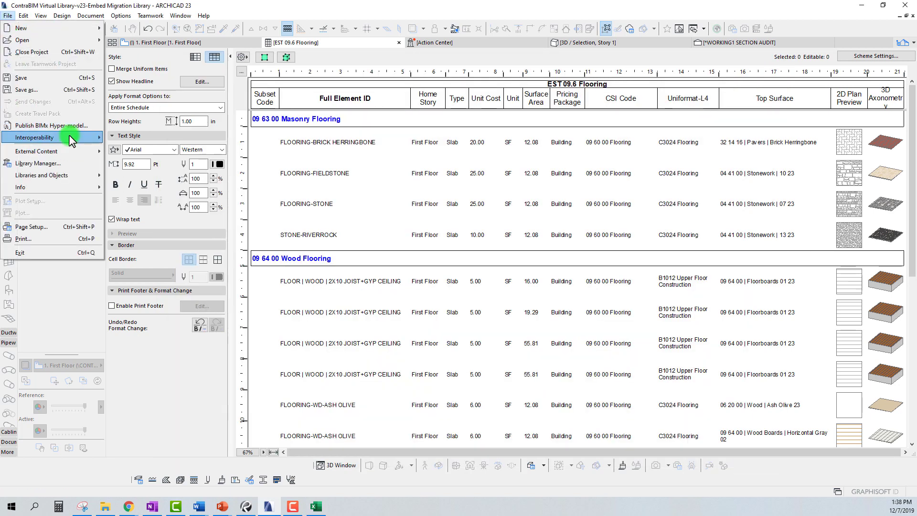
mouse_move(69, 136)
mouse_move(187, 173)
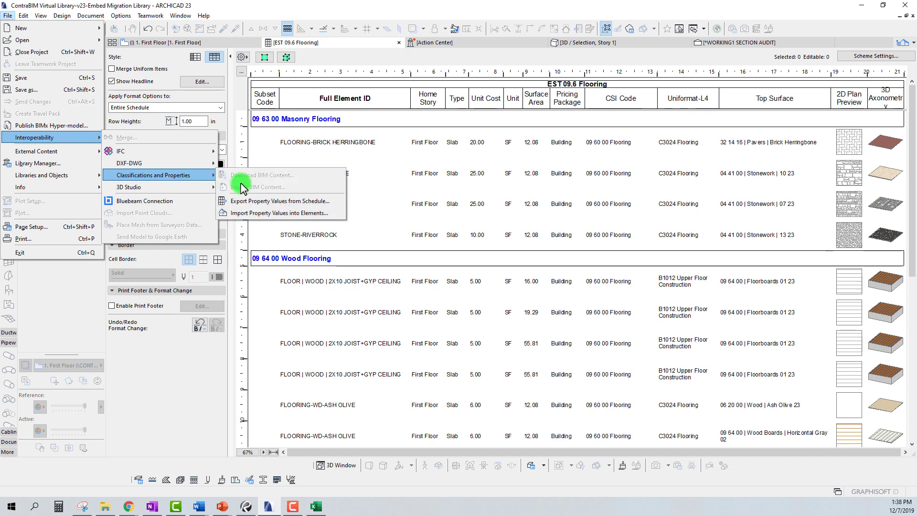
left_click(266, 214)
left_click(372, 173)
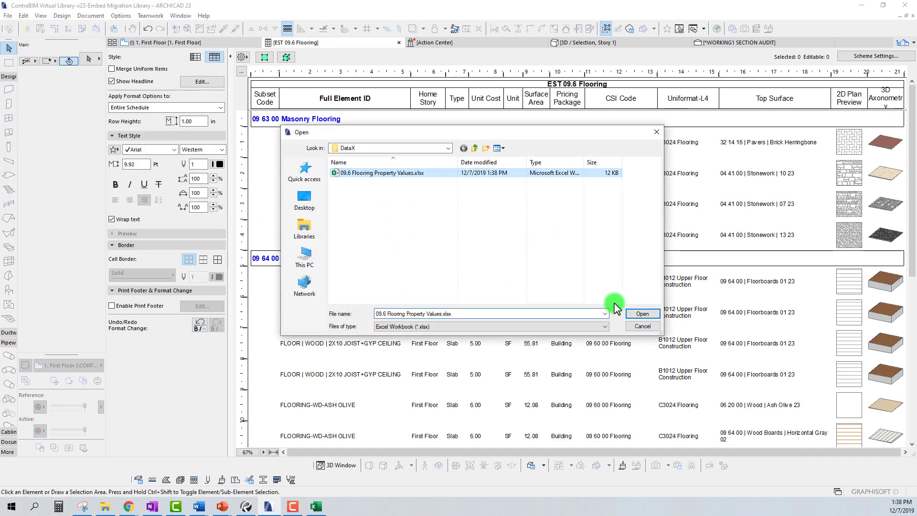
left_click(639, 314)
left_click_drag(375, 185, 338, 105)
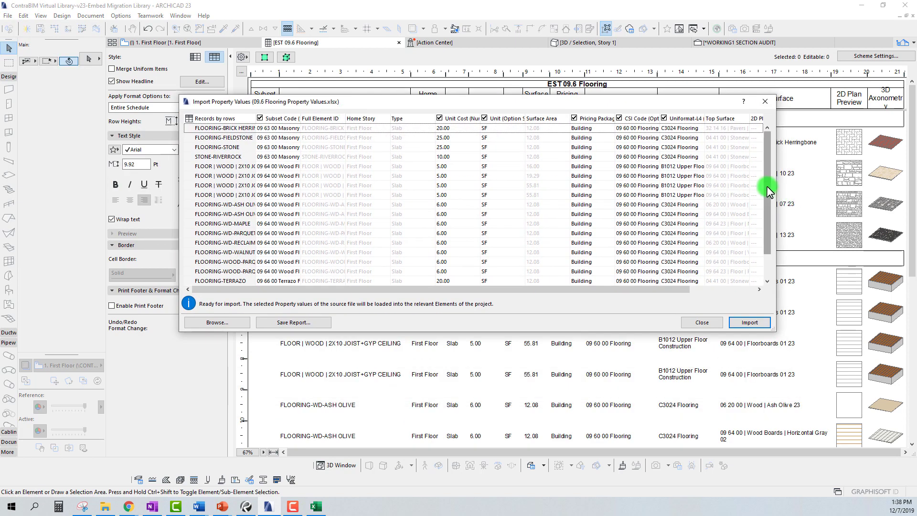
left_click_drag(756, 107, 760, 134)
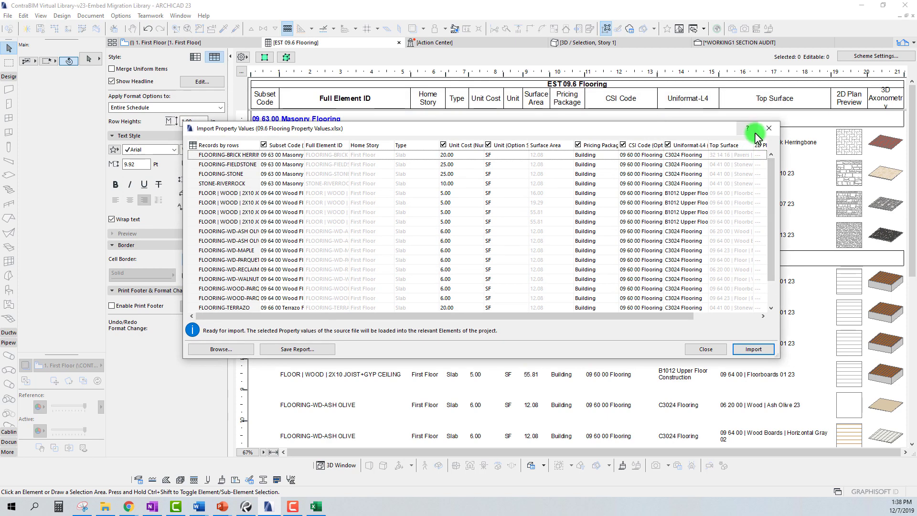
left_click(769, 128)
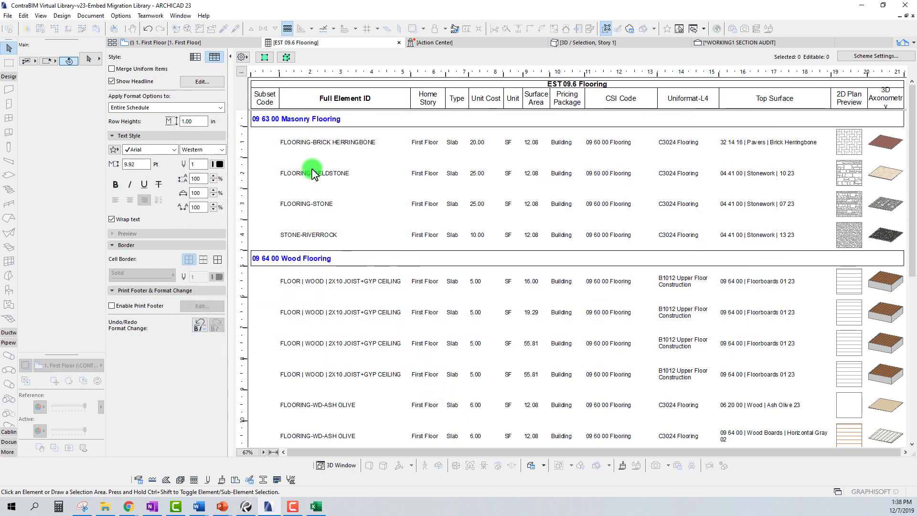
- Enable Merge Uniform Items so the identical wood joist flooring rows combine into one row
left_click(112, 69)
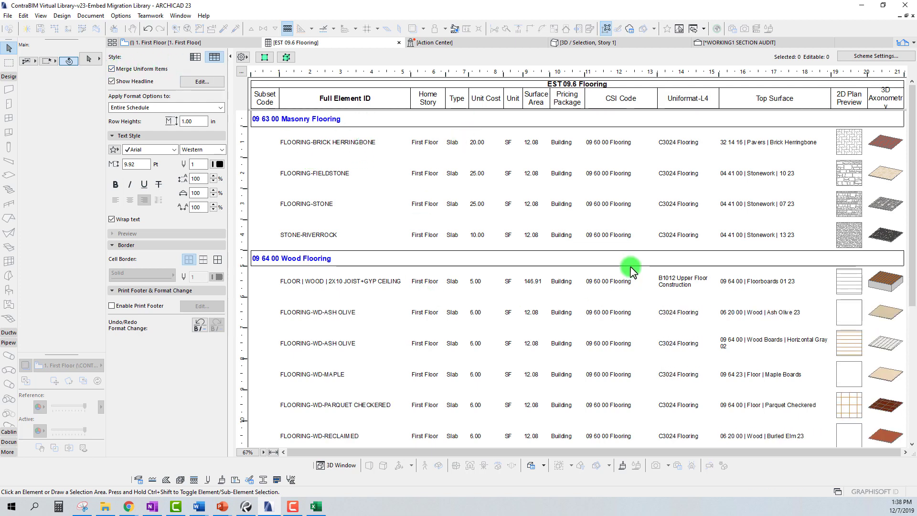
scroll(619, 332, "down", 5)
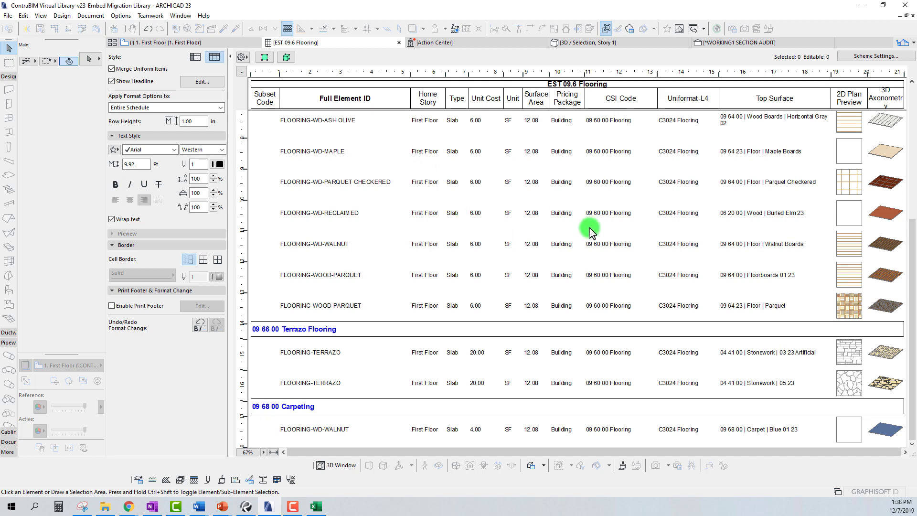
scroll(437, 229, "up", 5)
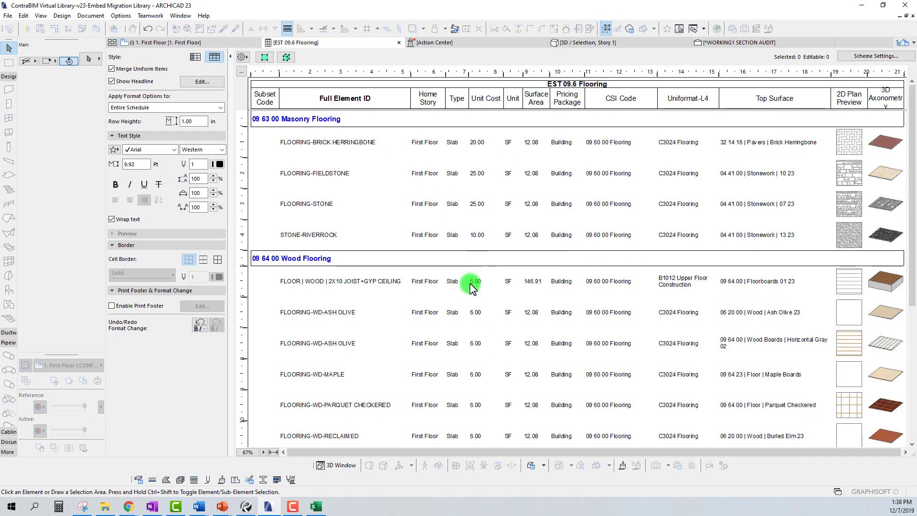
left_click(10, 19)
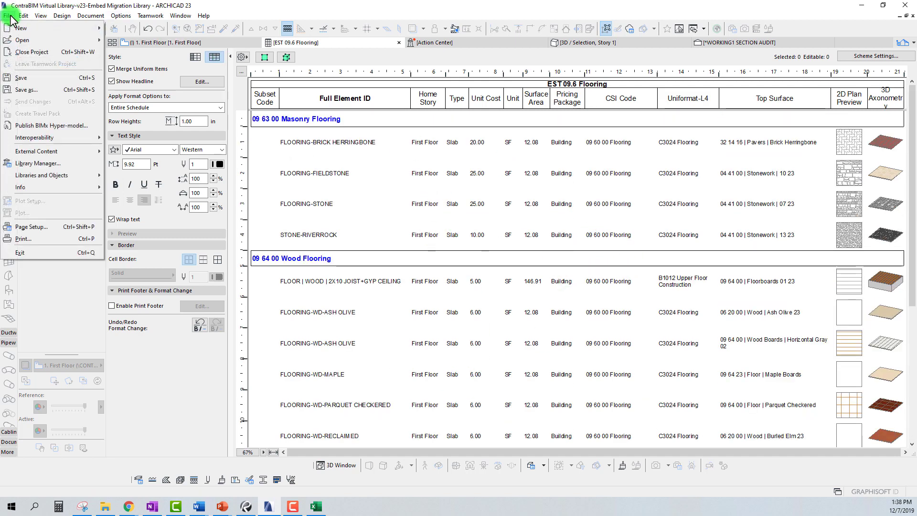
- Close the Excel workbook and start Export Property Values from Schedule in ARCHICAD
left_click(317, 506)
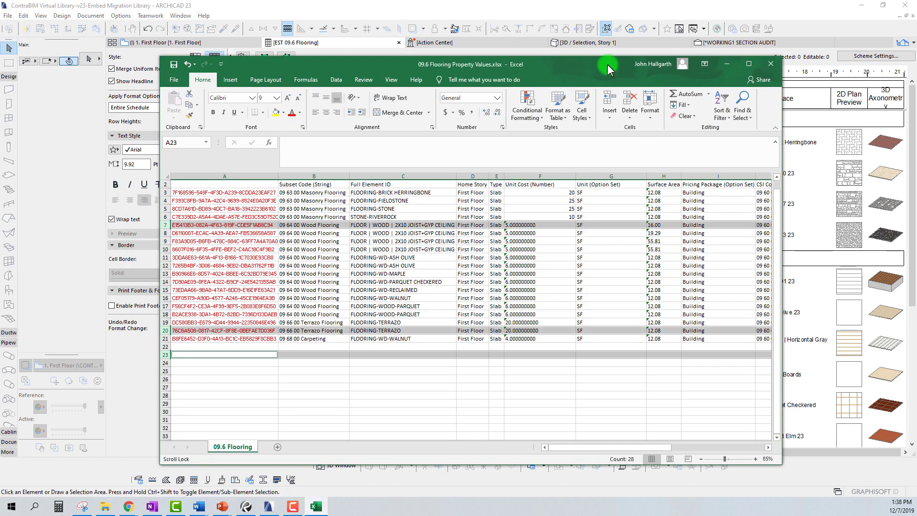
left_click(776, 66)
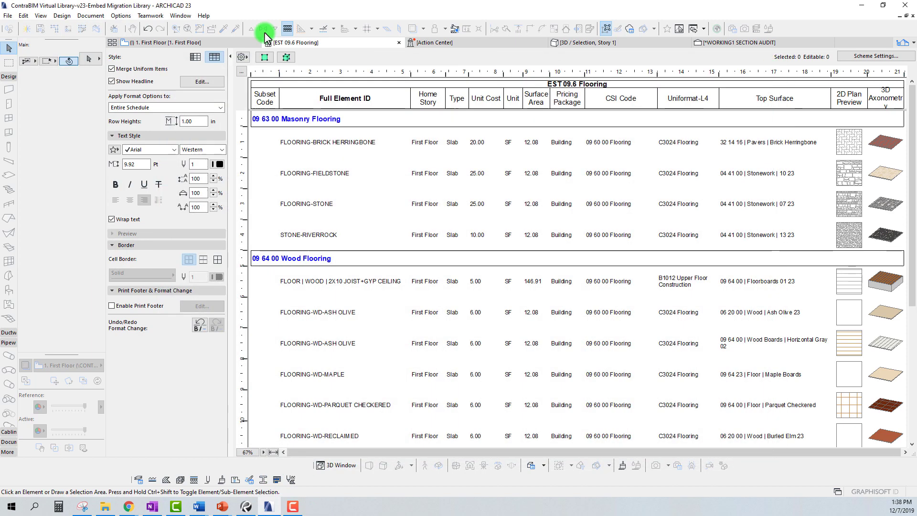
left_click(7, 16)
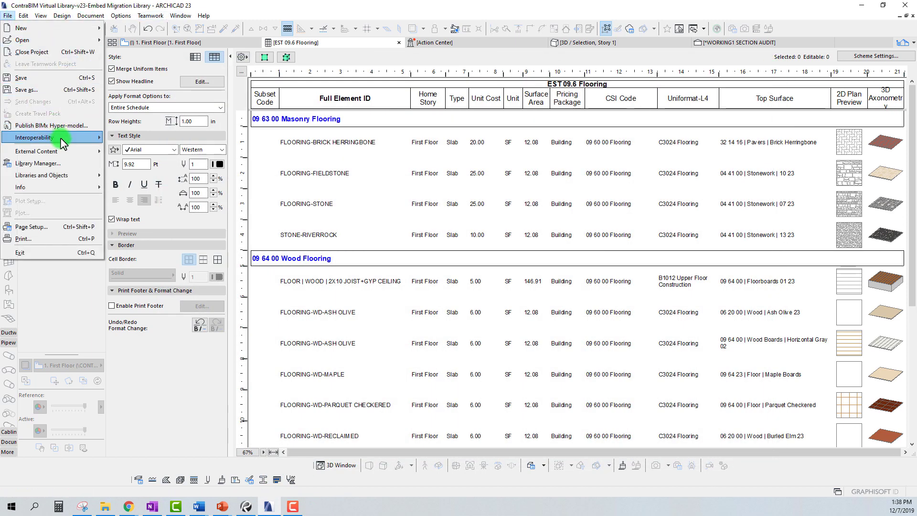
mouse_move(60, 137)
mouse_move(181, 174)
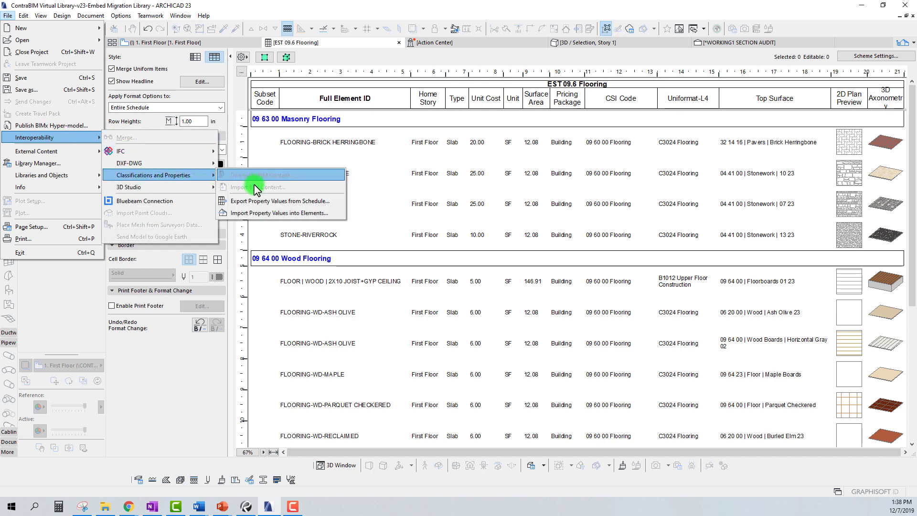
left_click(270, 199)
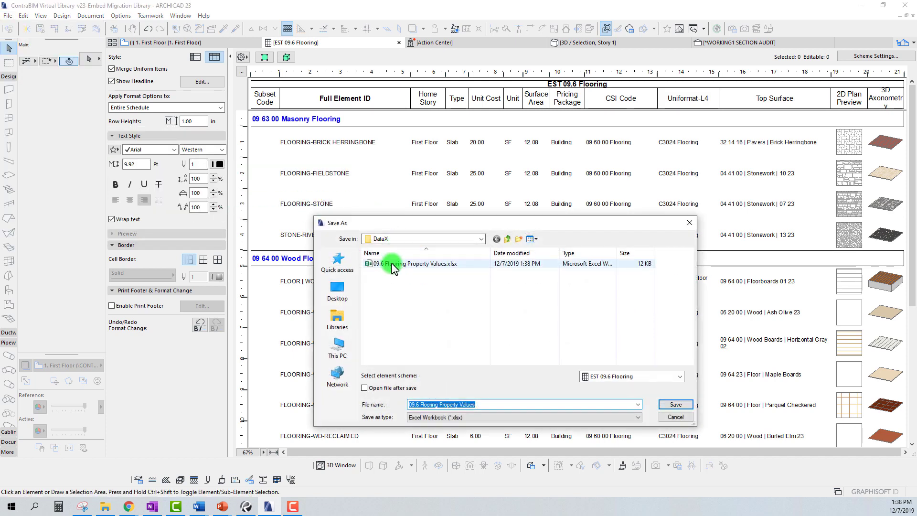
- Overwrite 09.6 Flooring Property Values.xlsx with Open file after save ticked
left_click(403, 263)
left_click(365, 388)
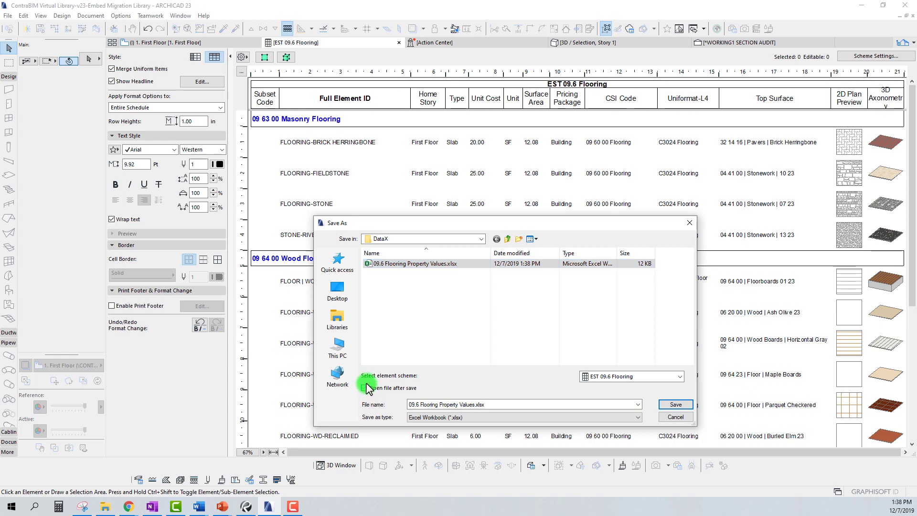
left_click_drag(436, 230, 407, 179)
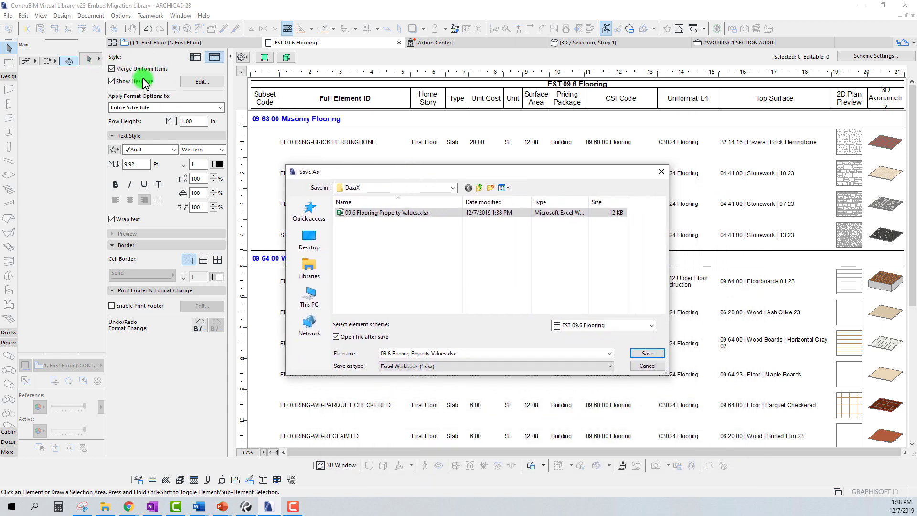
left_click(650, 351)
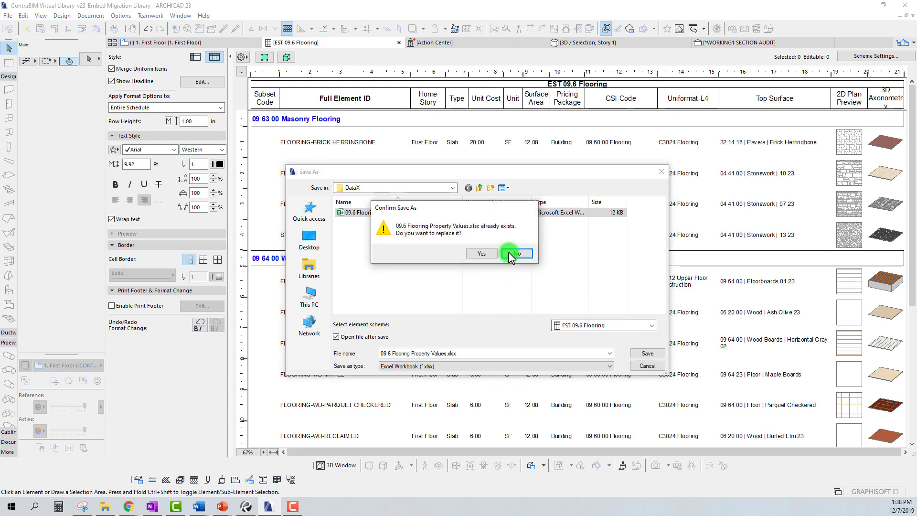
left_click(481, 254)
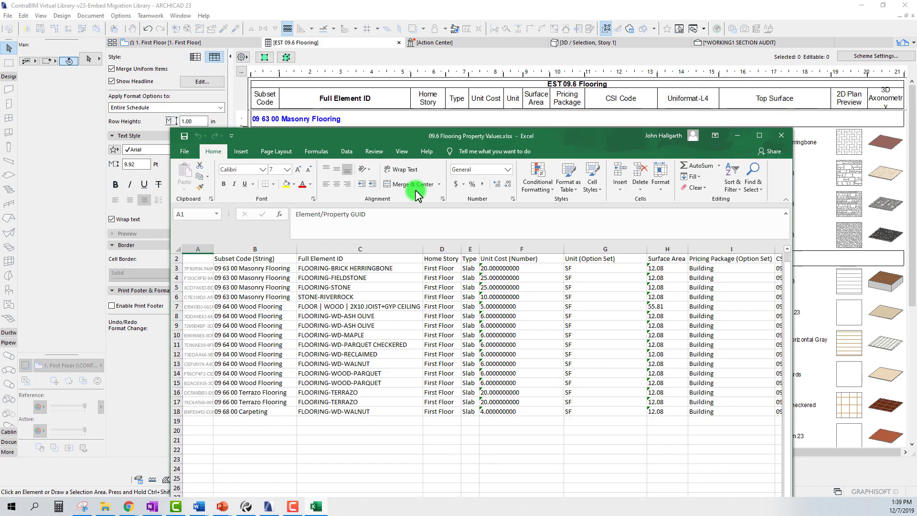
- Reposition the Excel window and widen column A to show full element GUIDs
left_click_drag(415, 136, 524, 135)
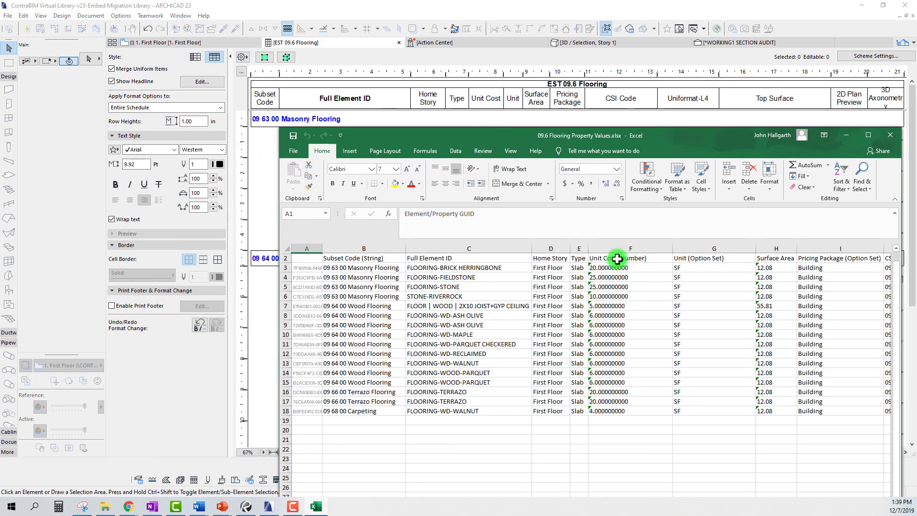
left_click(286, 267)
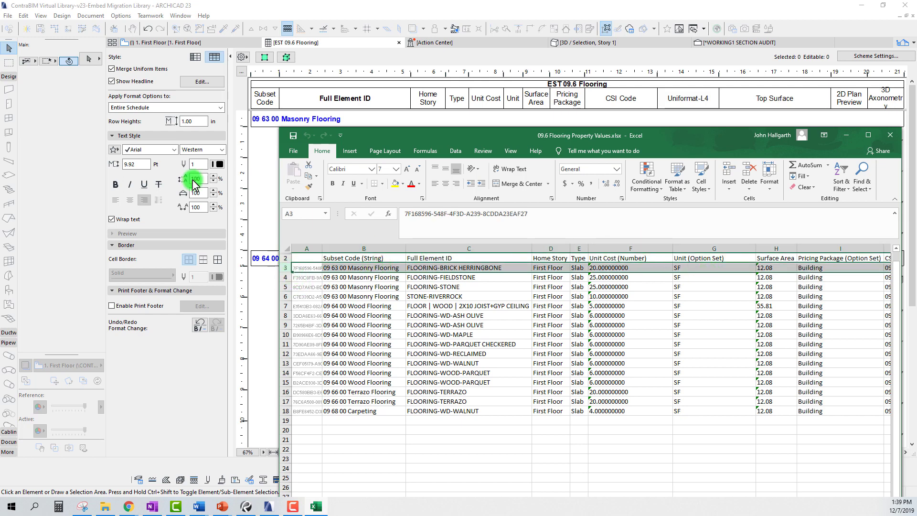
left_click_drag(367, 135, 470, 138)
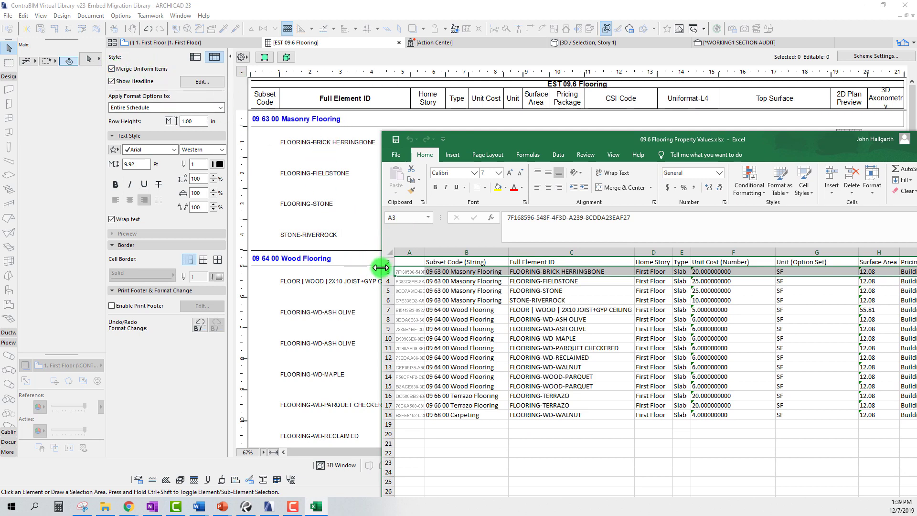
left_click_drag(593, 138, 485, 96)
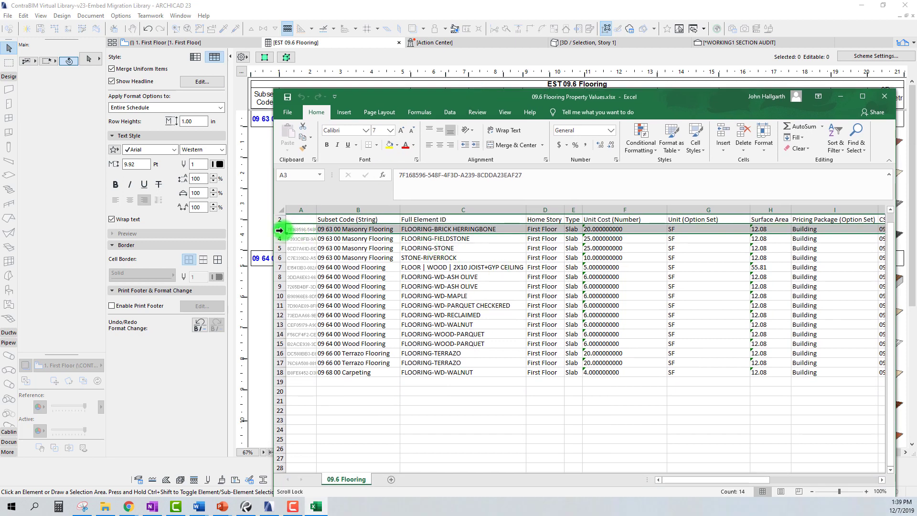
left_click(329, 210)
left_click_drag(317, 211, 525, 213)
left_click(470, 322)
- Inspect the combined GUID in cell A7, comparing it with A3, without editing
left_click(411, 269)
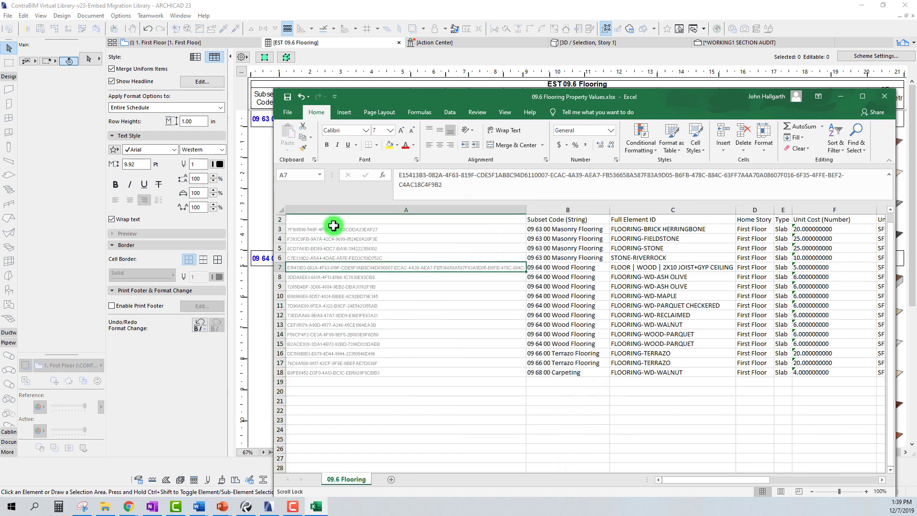
left_click(460, 186)
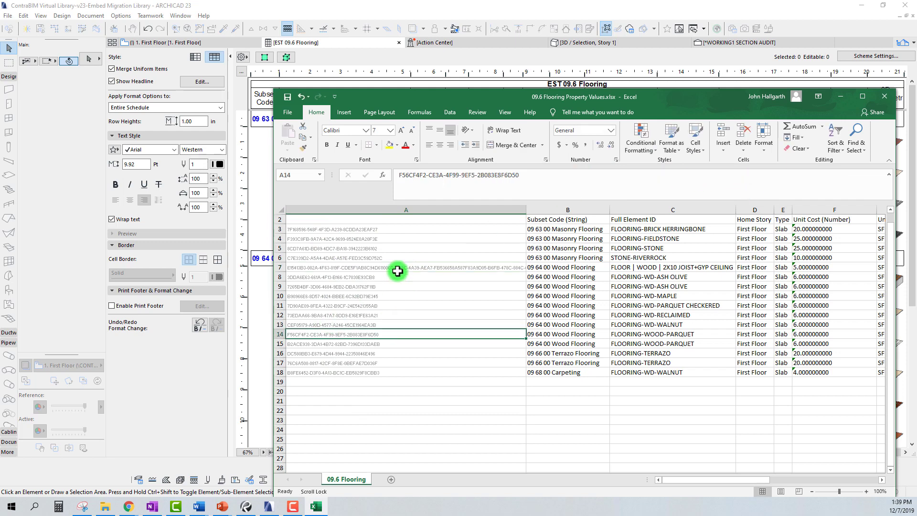
left_click(390, 231)
scroll(391, 233, "down", 2)
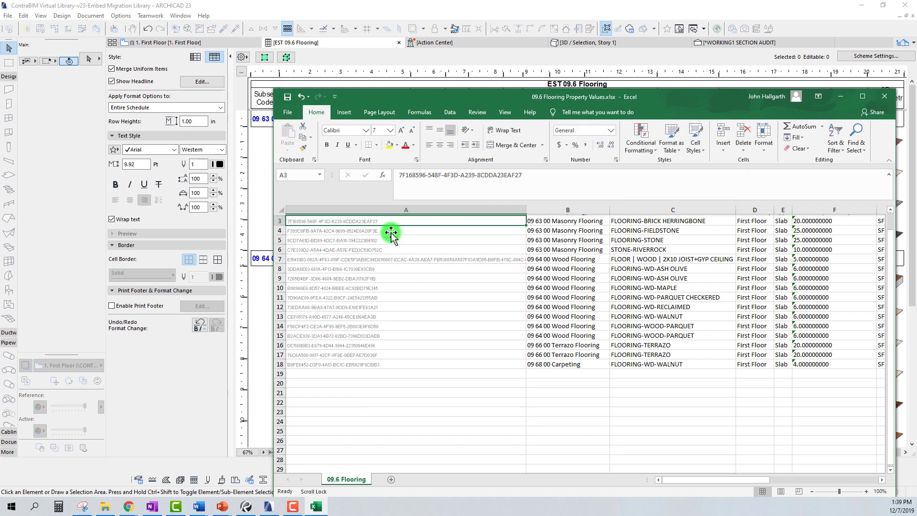
scroll(394, 284, "up", 2)
left_click(379, 267)
left_click(448, 183)
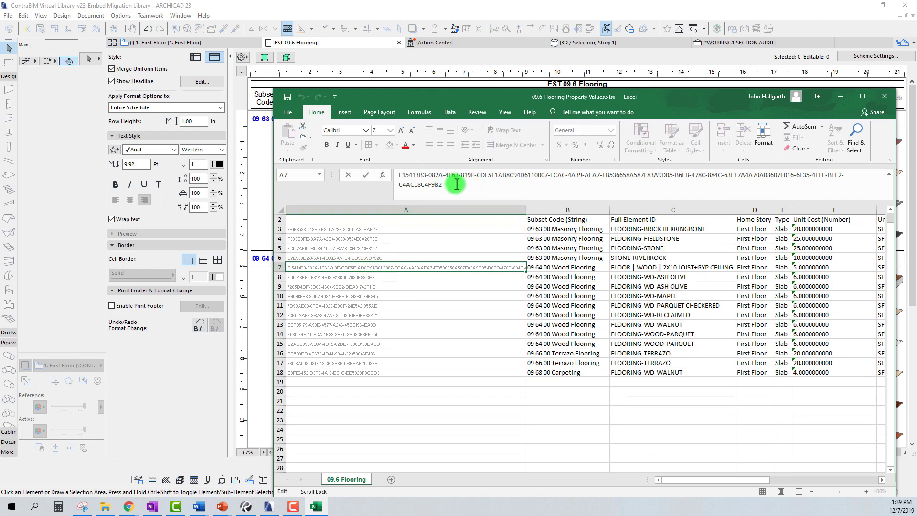
left_click_drag(458, 183, 395, 175)
left_click(403, 265)
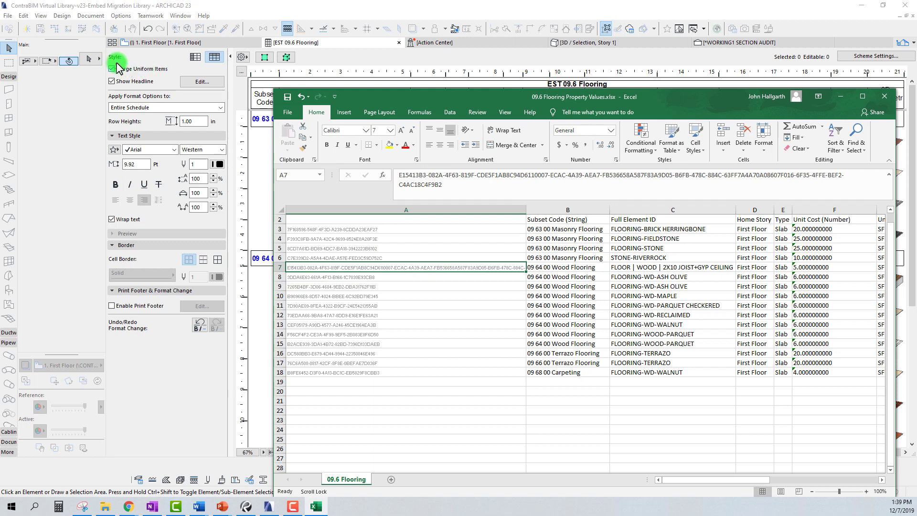
- Narrow column A and enlarge the Excel window to show more columns
left_click_drag(472, 96, 326, 60)
left_click(451, 392)
left_click_drag(379, 174, 249, 174)
left_click(591, 375)
left_click_drag(643, 62, 667, 43)
left_click_drag(772, 443, 820, 463)
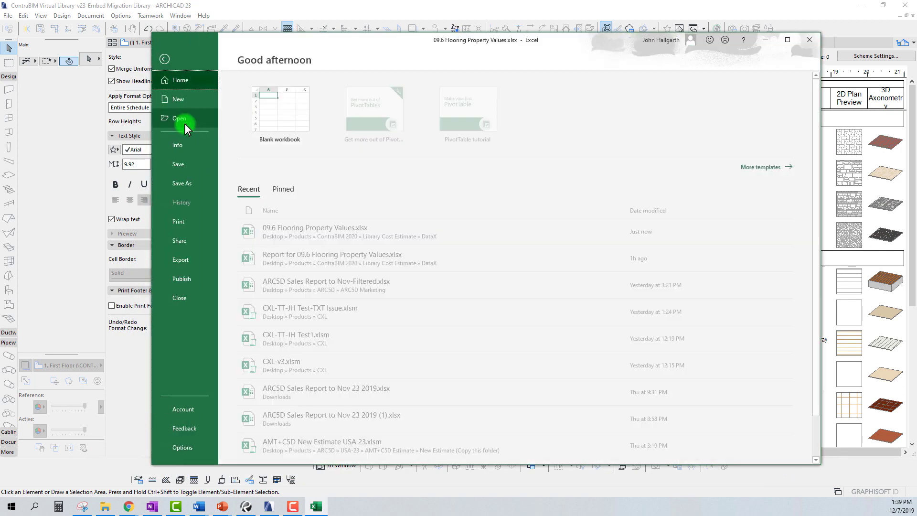
- Open the exported flooring workbook in ARCHICAD's Import Property Values into Elements
key("Escape")
left_click(280, 14)
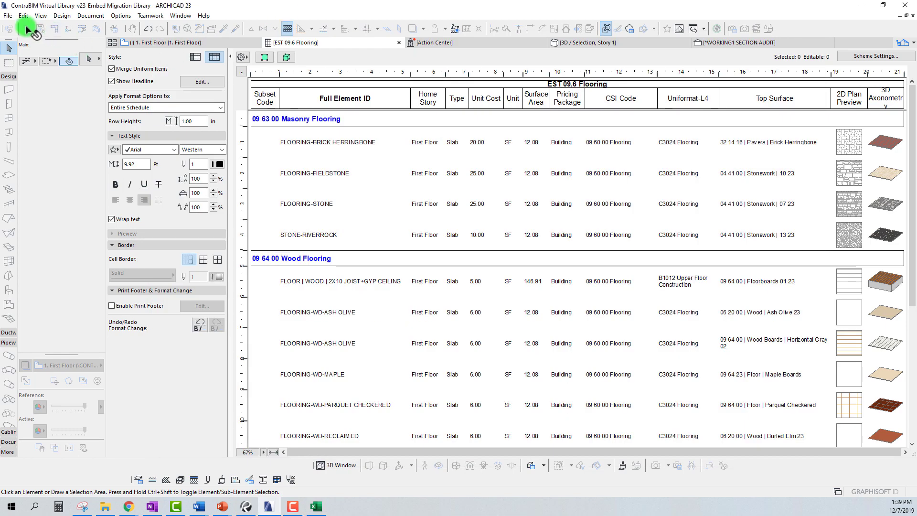
left_click(10, 17)
left_click(92, 137)
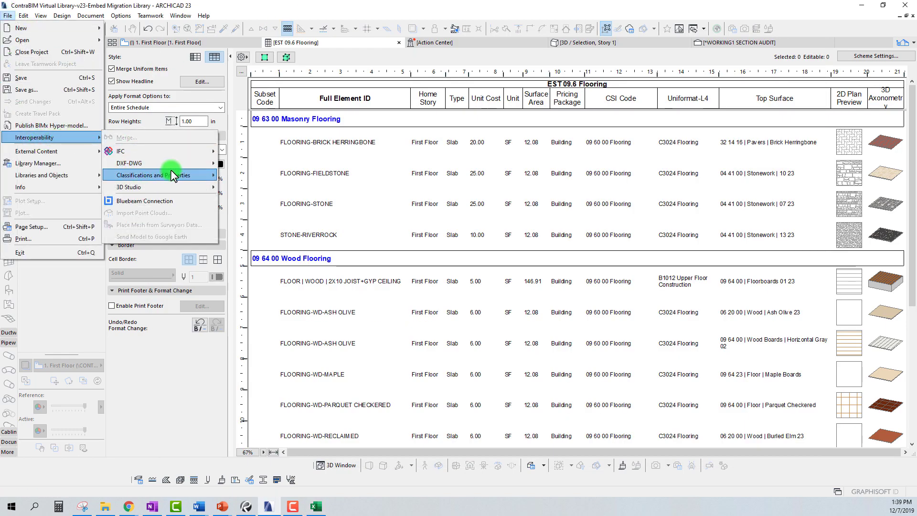
mouse_move(170, 175)
left_click(255, 210)
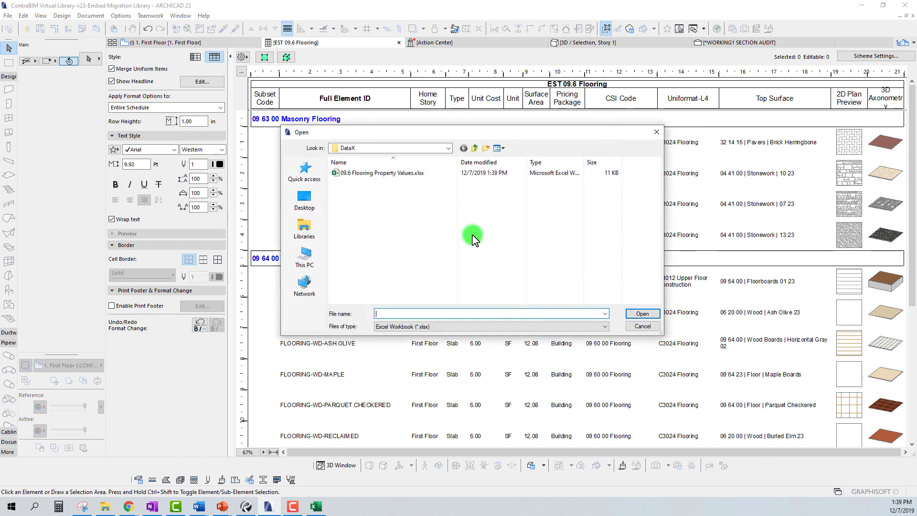
left_click(380, 172)
left_click(642, 313)
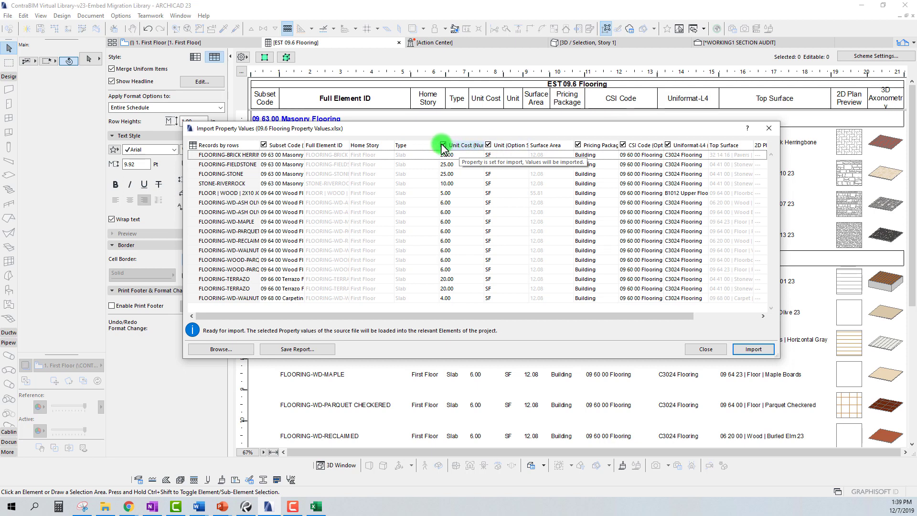
- Uncheck Unit and Pricing Package, import the remaining values and acknowledge success
left_click(488, 144)
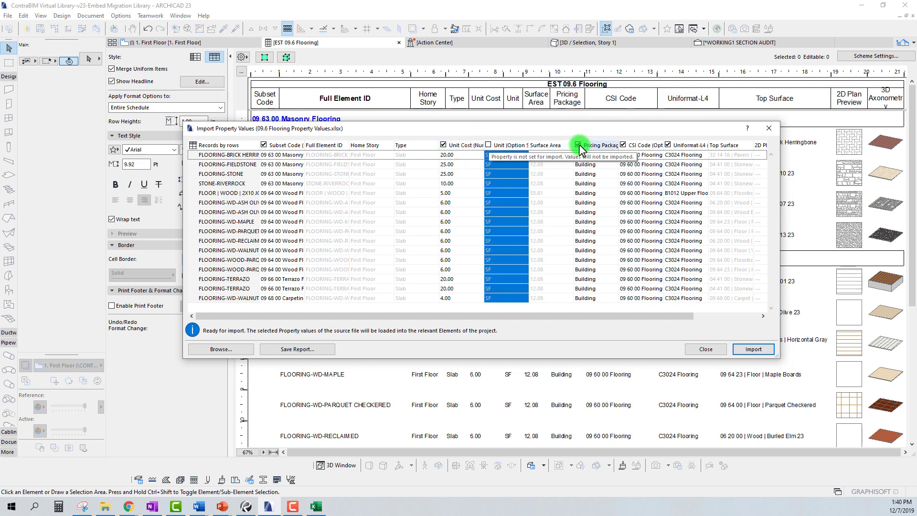
left_click(578, 145)
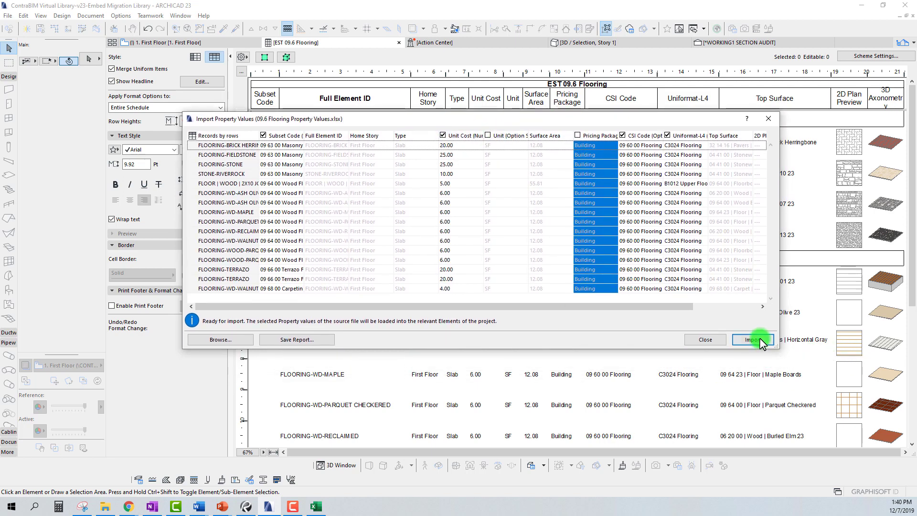
left_click(759, 338)
left_click(456, 189)
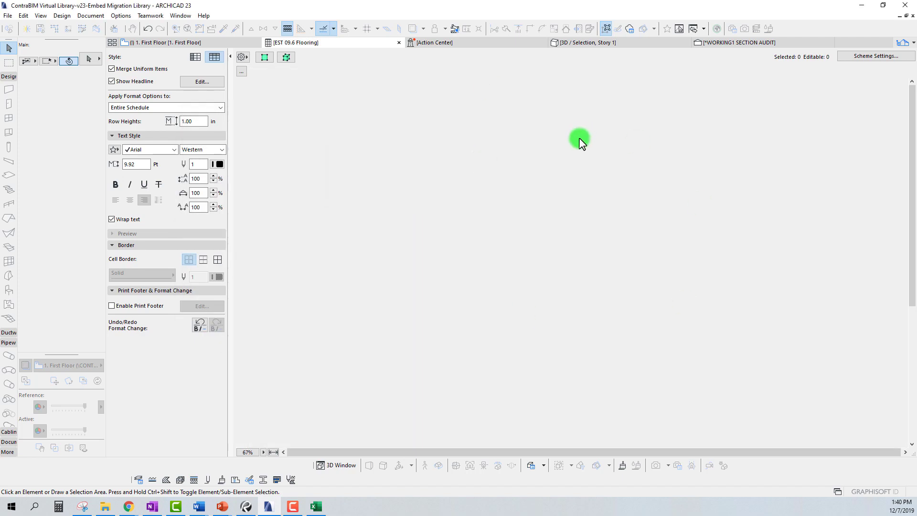
left_click(381, 332)
- Bring the workbook forward and widen its window to show columns J and K
mouse_move(318, 507)
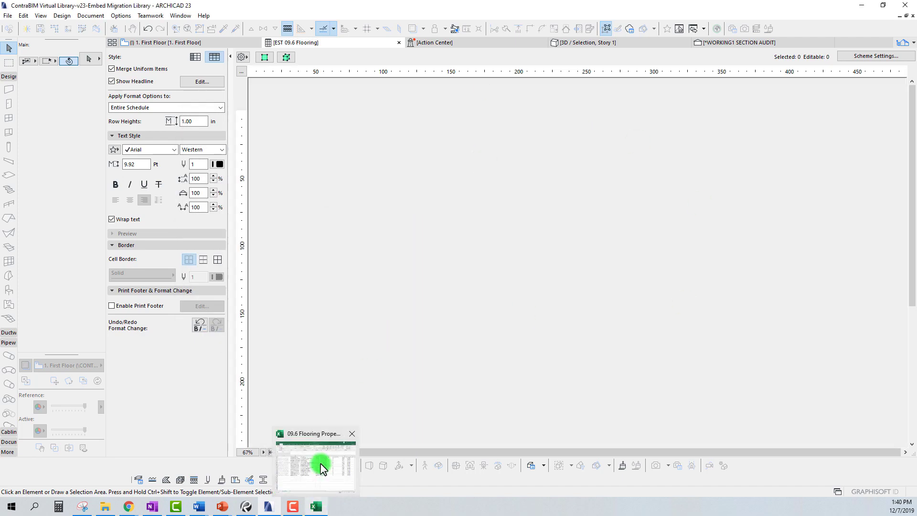
left_click(317, 466)
left_click(419, 392)
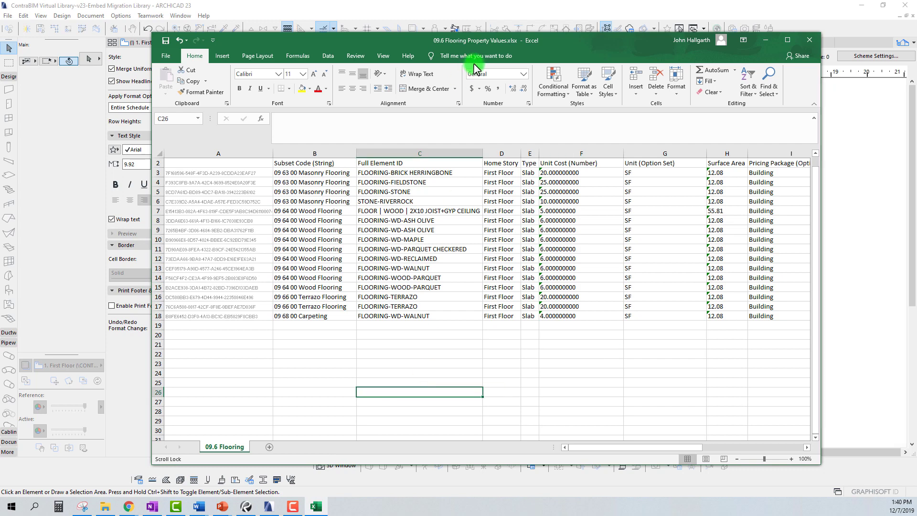
left_click_drag(475, 53, 440, 63)
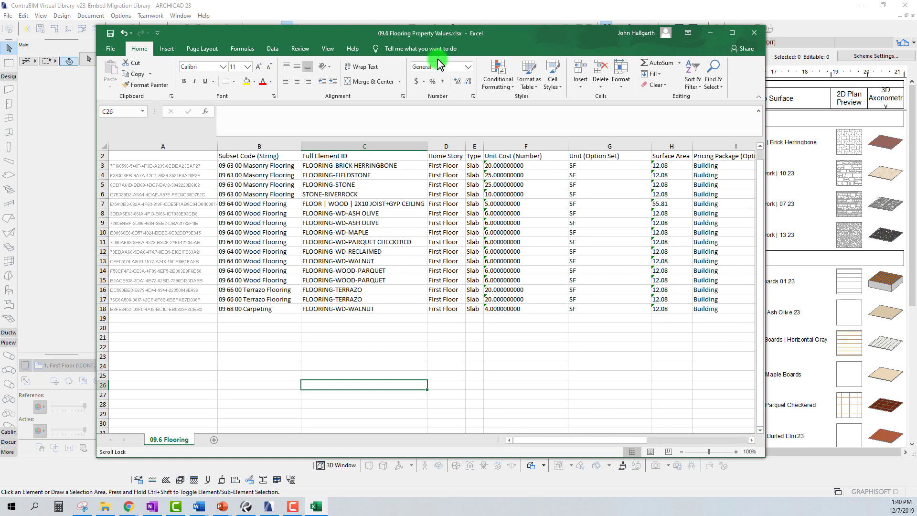
left_click_drag(442, 45, 424, 50)
left_click_drag(568, 41, 511, 46)
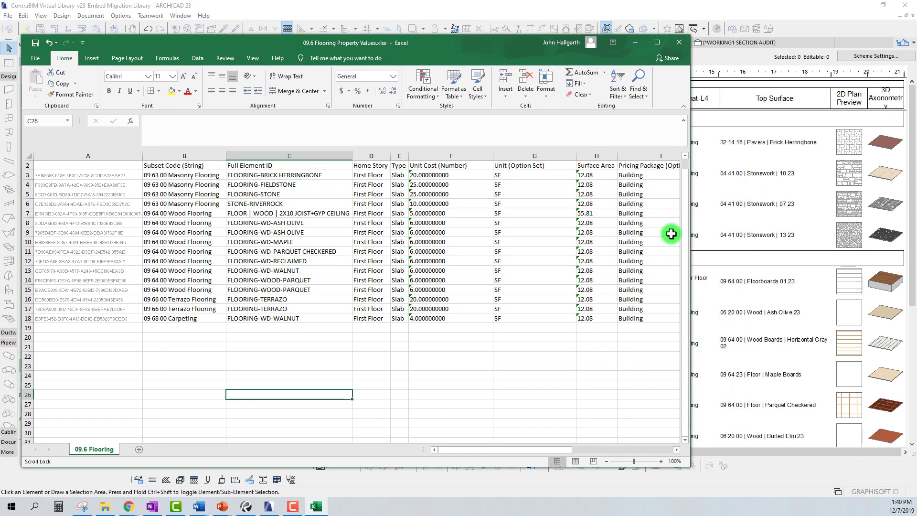
left_click_drag(690, 225, 796, 246)
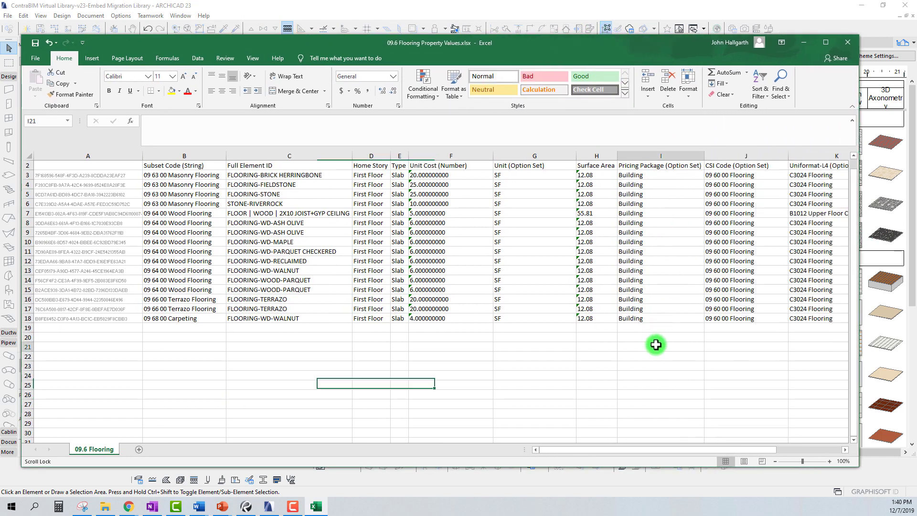
left_click(639, 345)
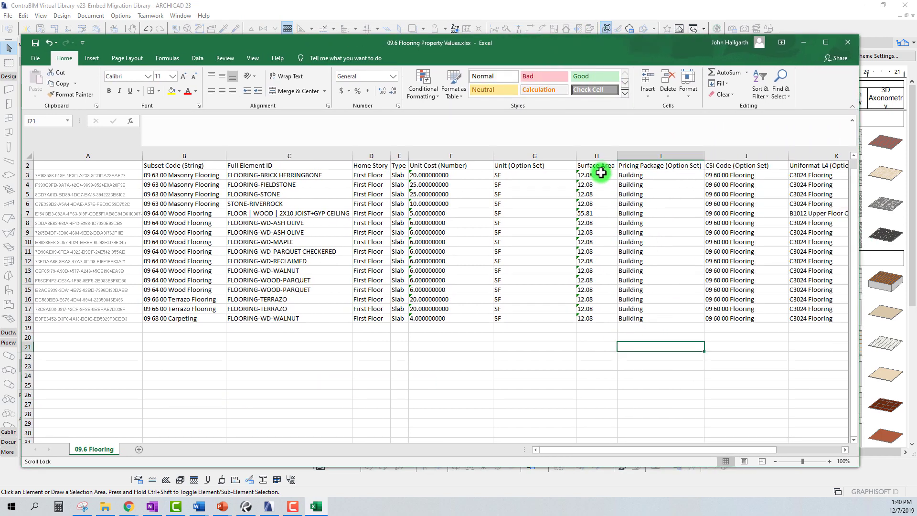
- AutoSum Surface Area H3:H18 into H19, which shows 0 due to text-stored numbers
left_click(592, 326)
left_click_drag(592, 176, 599, 317)
left_click(594, 328)
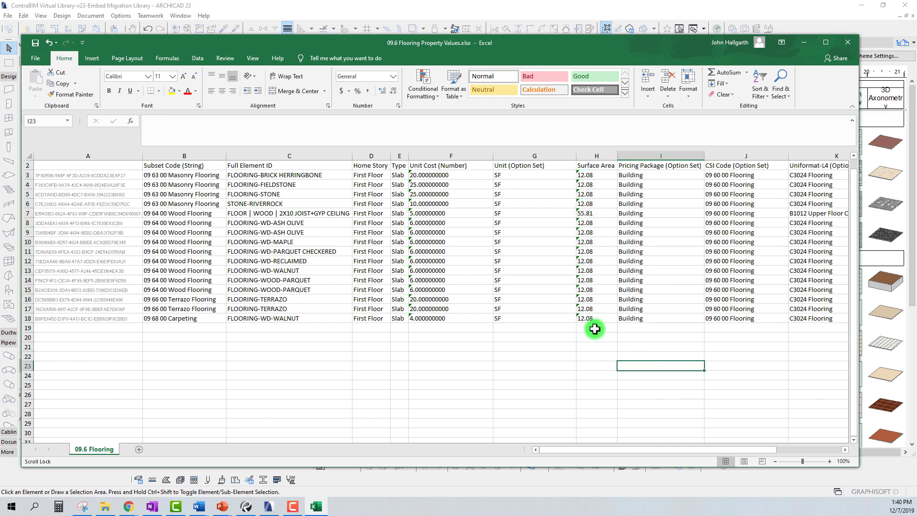
left_click(724, 74)
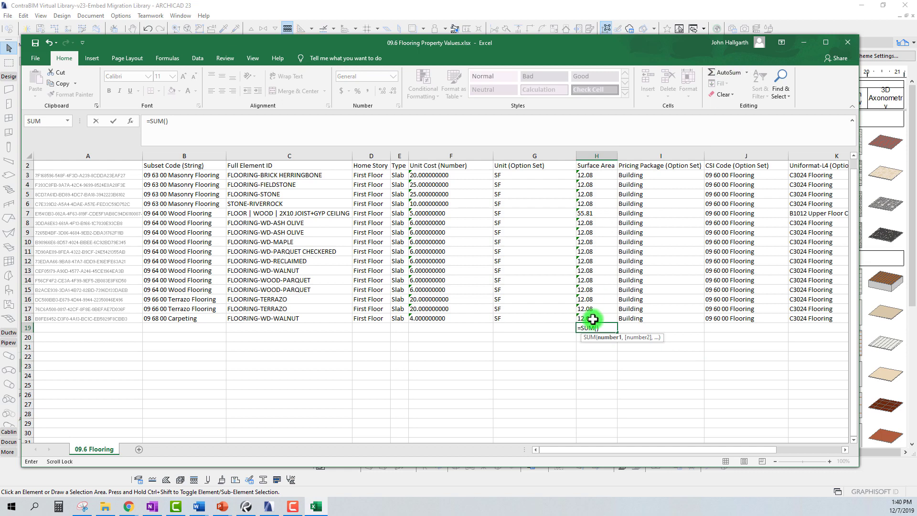
left_click_drag(593, 297, 600, 176)
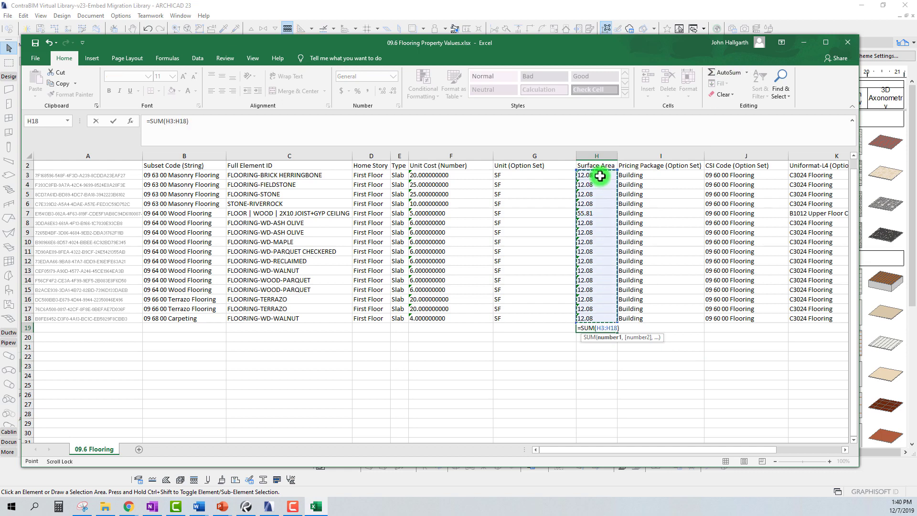
key("Return")
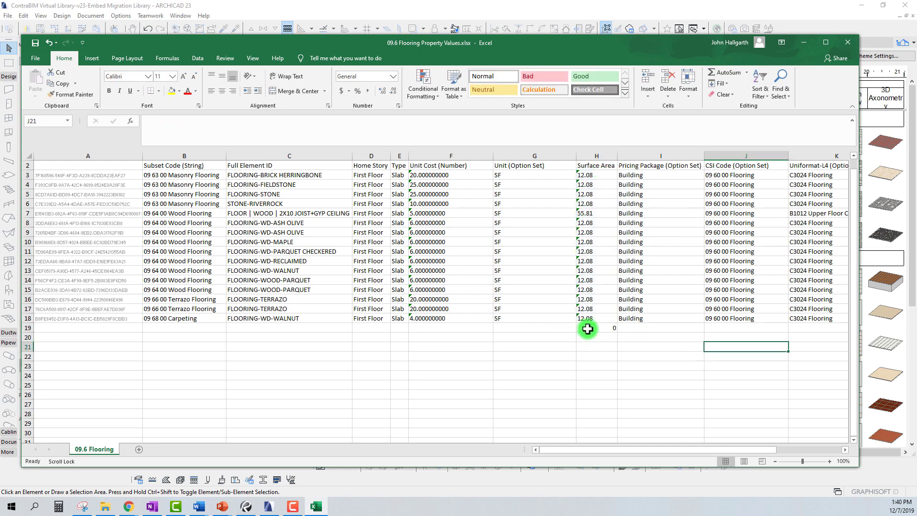
left_click(592, 329)
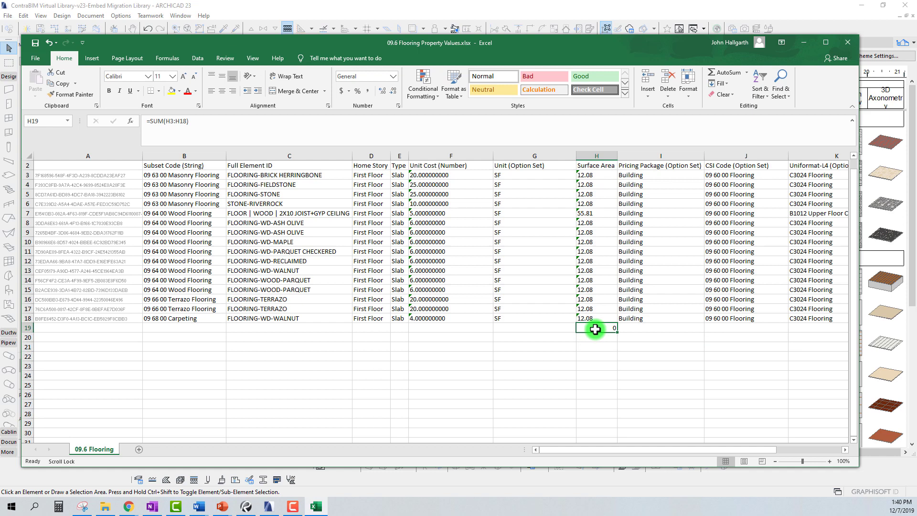
left_click_drag(599, 228, 596, 222)
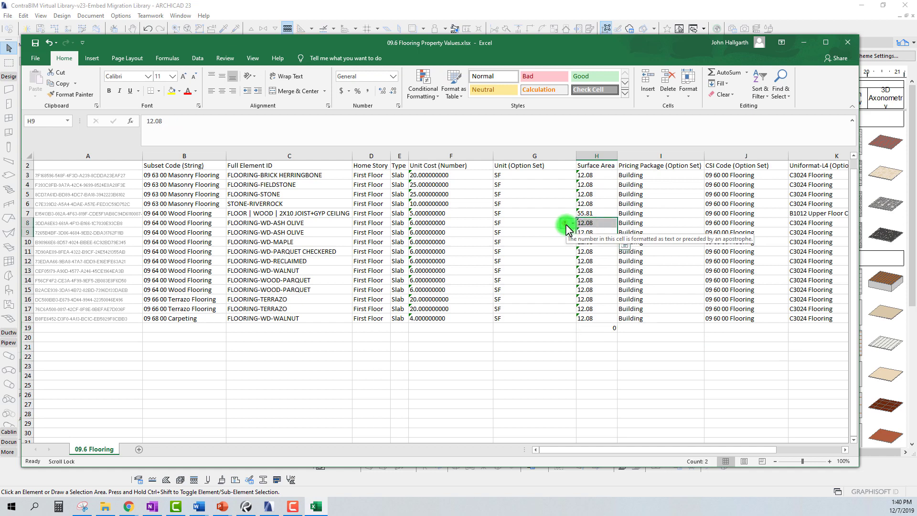
left_click(625, 364)
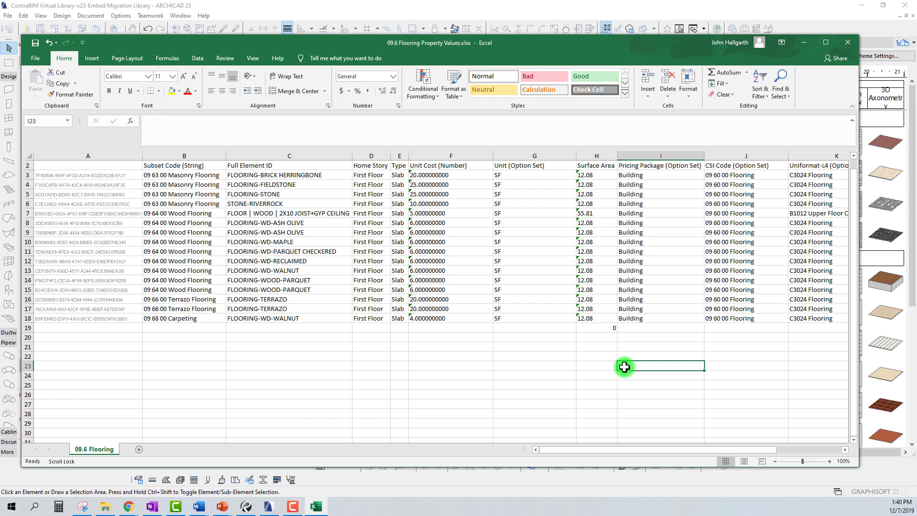
- Enter a helper 0 in H22 and format H3:H18 as Number
left_click(604, 358)
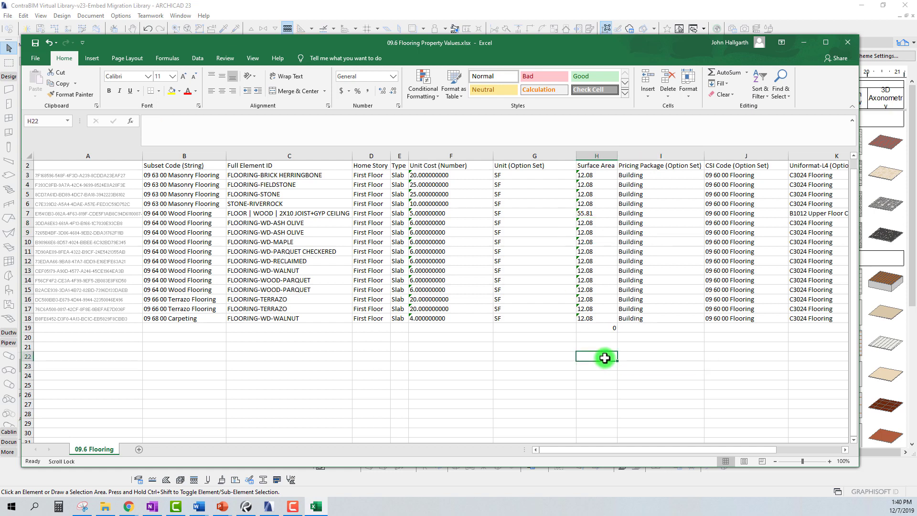
type("0")
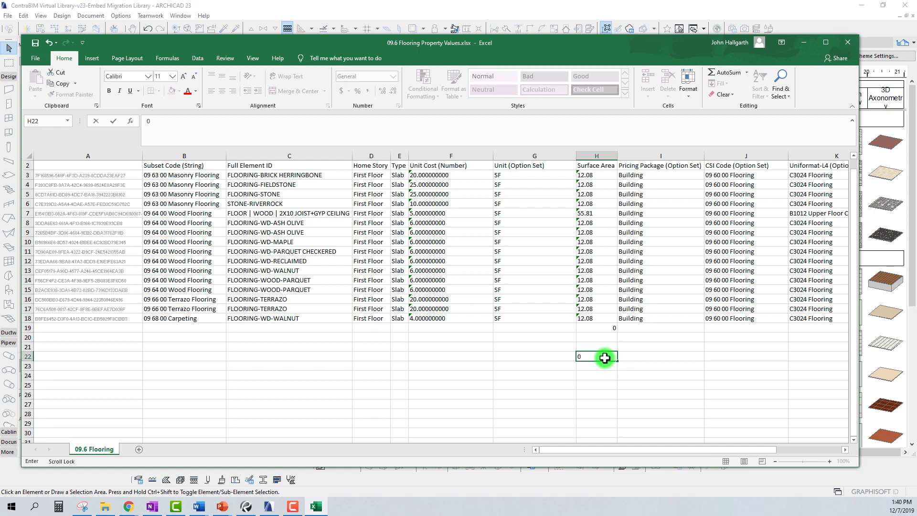
key("Return")
left_click_drag(592, 175, 591, 326)
left_click(393, 77)
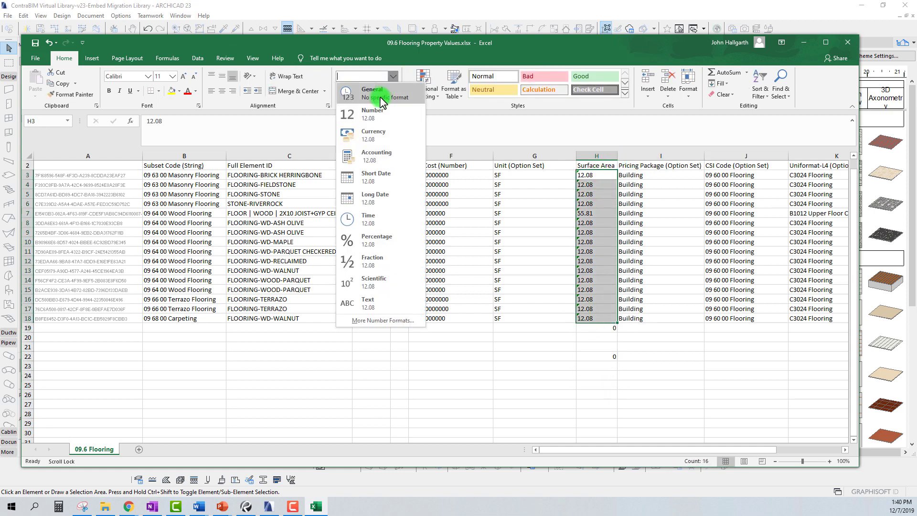
left_click(380, 112)
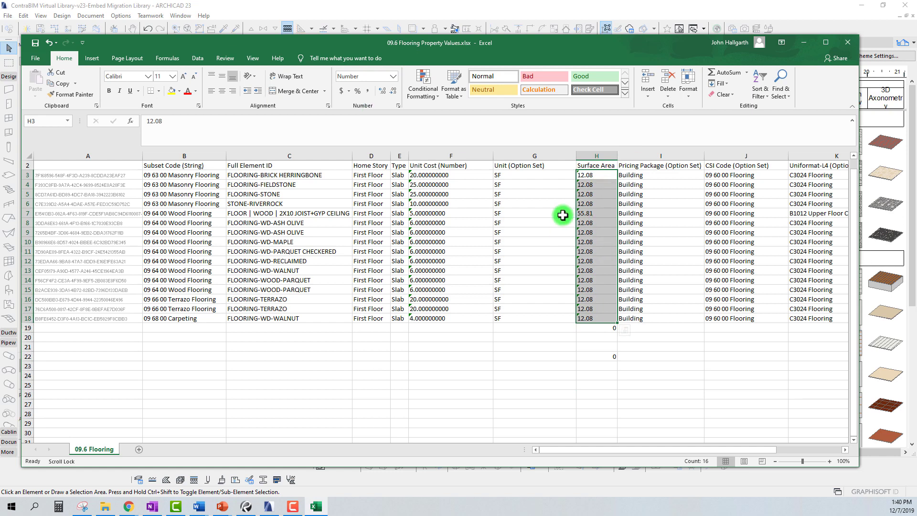
- Copy the helper 0 from H22 and select the Surface Area range H3:H18
left_click(595, 206)
left_click(595, 195)
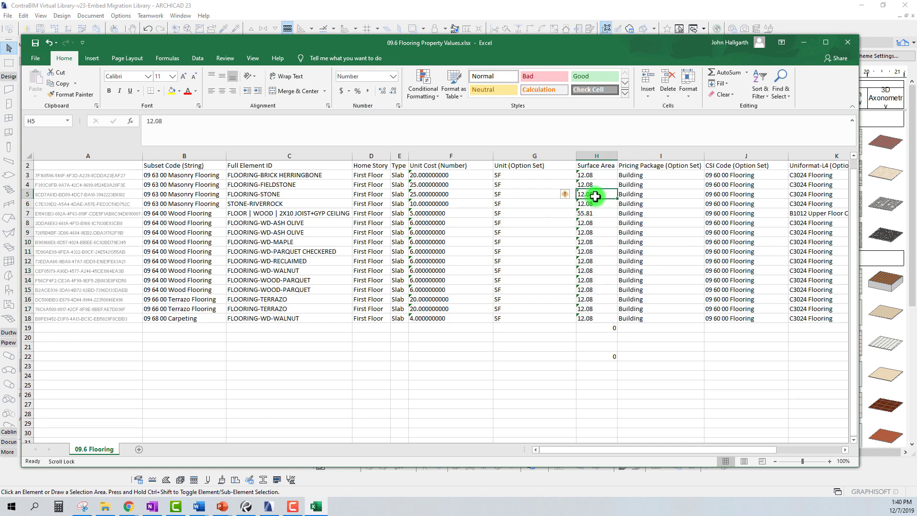
left_click(579, 377)
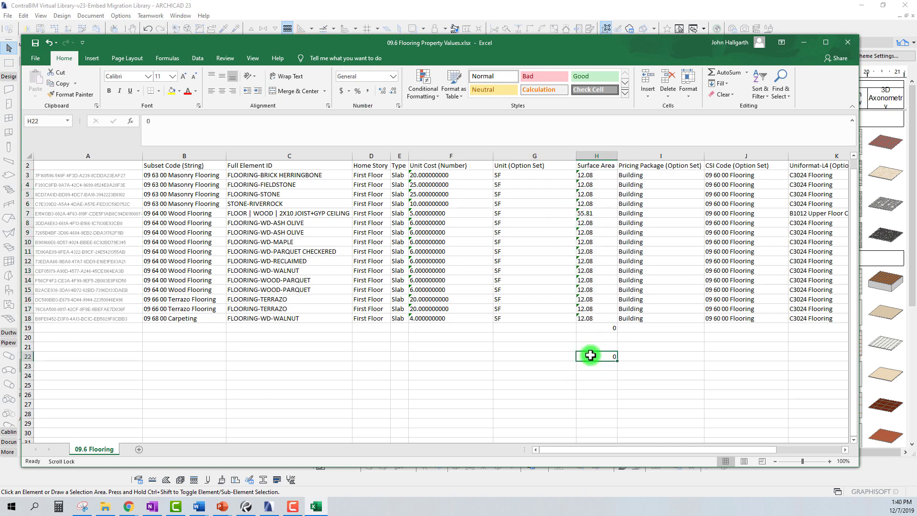
left_click(563, 381)
left_click(598, 355)
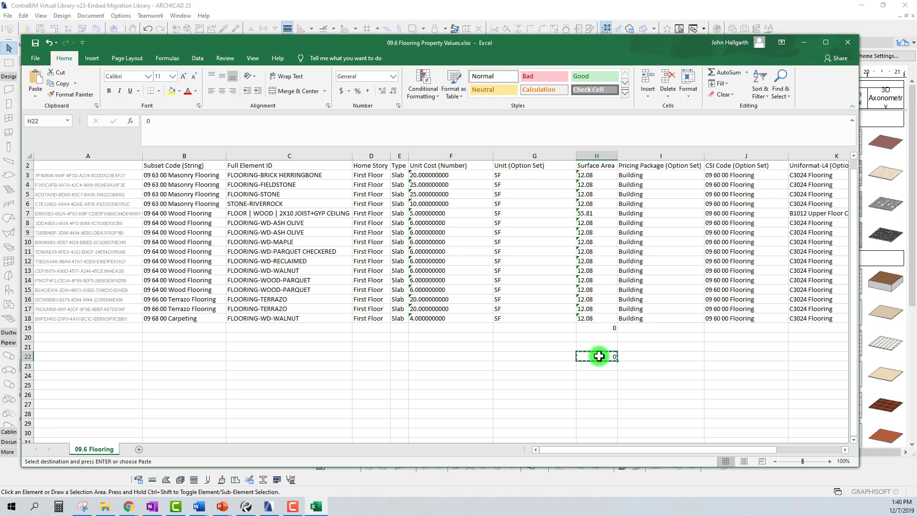
left_click_drag(591, 318, 590, 173)
- Paste Special with Operation Add onto H3:H18 so H19 totals 237.01
right_click(590, 173)
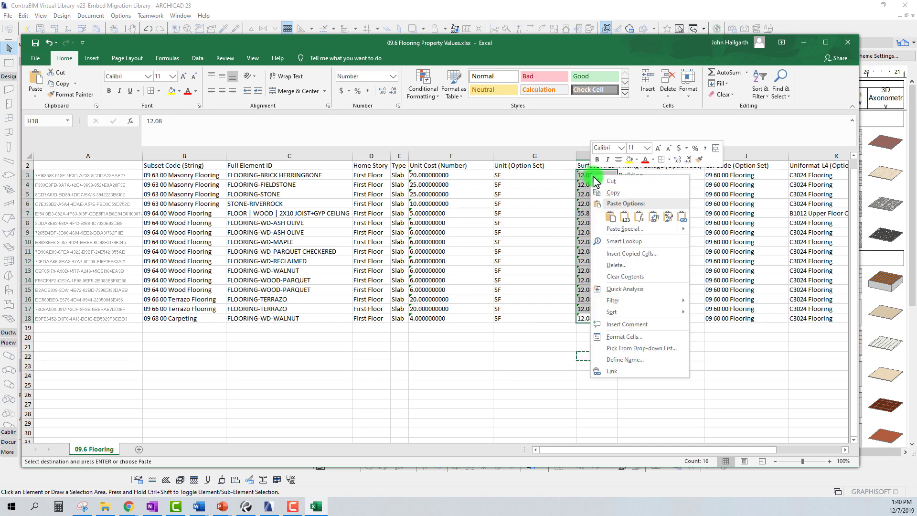
left_click(619, 229)
left_click_drag(568, 157, 348, 246)
left_click(313, 341)
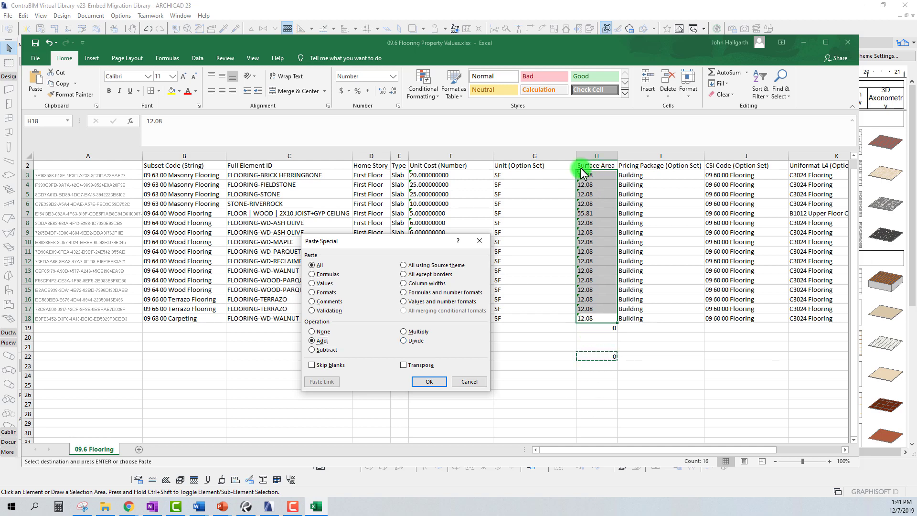
left_click(426, 381)
left_click(664, 424)
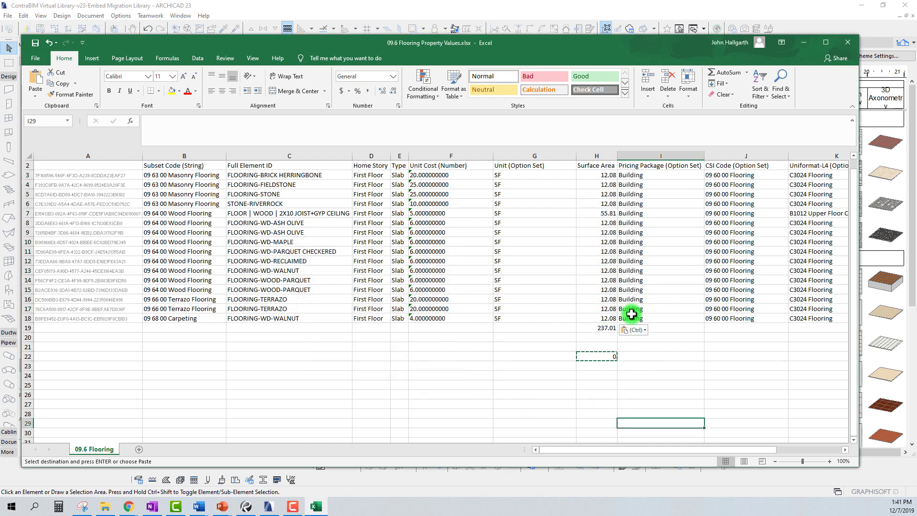
left_click(608, 328)
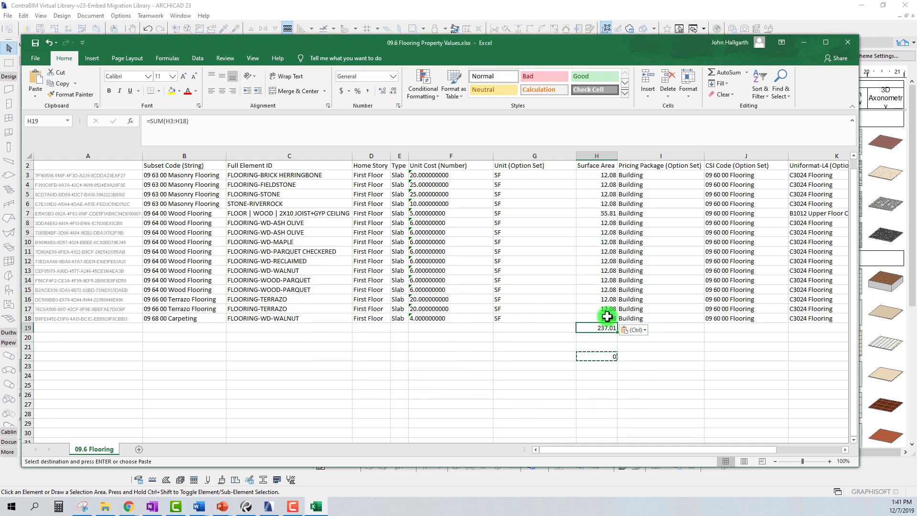
- Format the converted areas as Number, cancel the copy and clear the 0 in H22
mouse_move(605, 318)
left_mouse_down()
mouse_move(594, 177)
mouse_move(596, 318)
left_mouse_up()
left_click(694, 308)
left_click(381, 91)
left_click(392, 90)
left_click(691, 362)
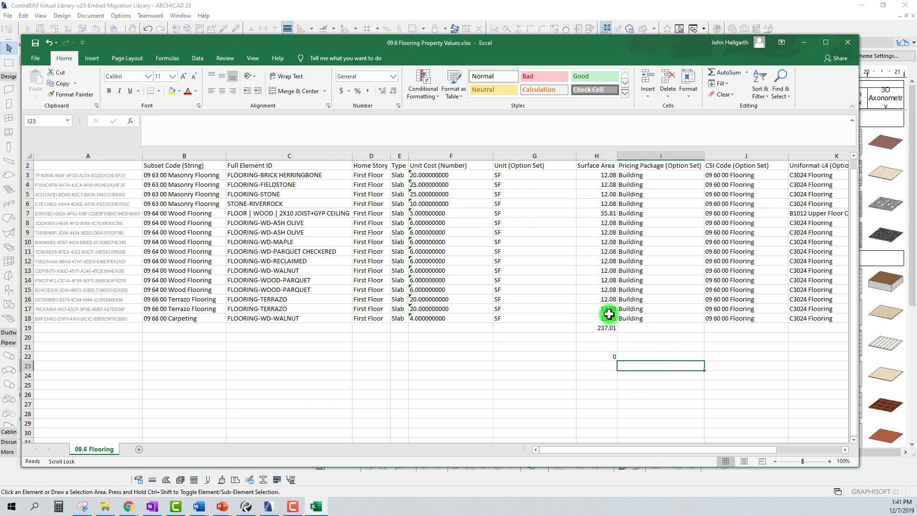
left_click(599, 183)
left_click(604, 358)
left_click(661, 404)
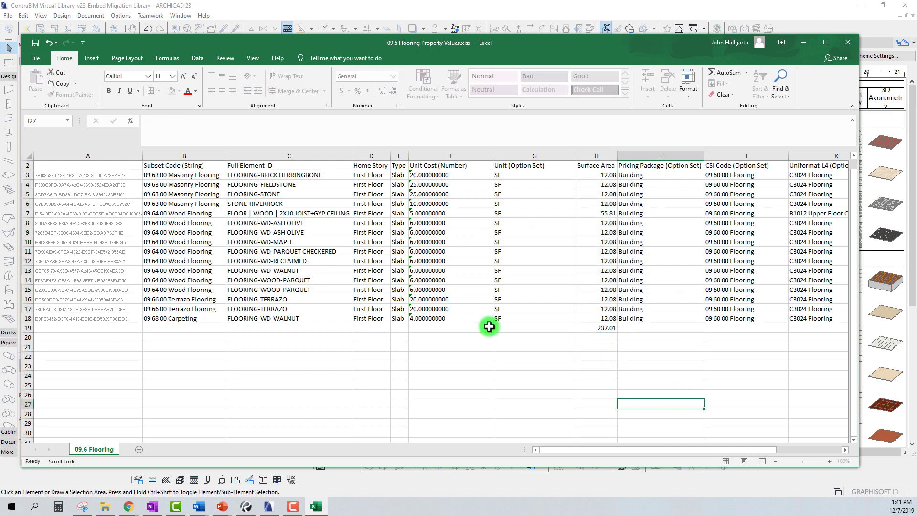
left_click(36, 62)
- Import 09.6 Flooring Property Values.xlsx again, with Surface Area skipped as a non-property
left_click(49, 159)
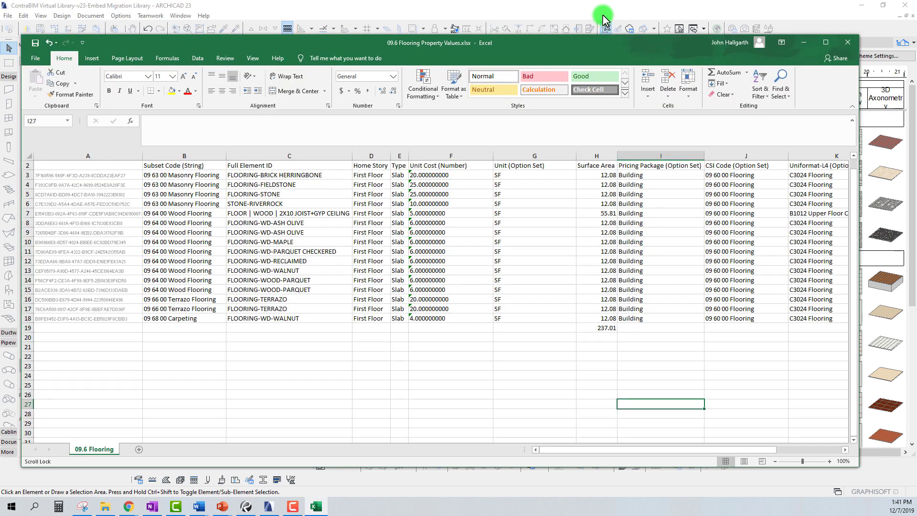
left_click(481, 3)
left_click(7, 16)
mouse_move(47, 136)
mouse_move(168, 175)
left_click(282, 212)
left_click(382, 173)
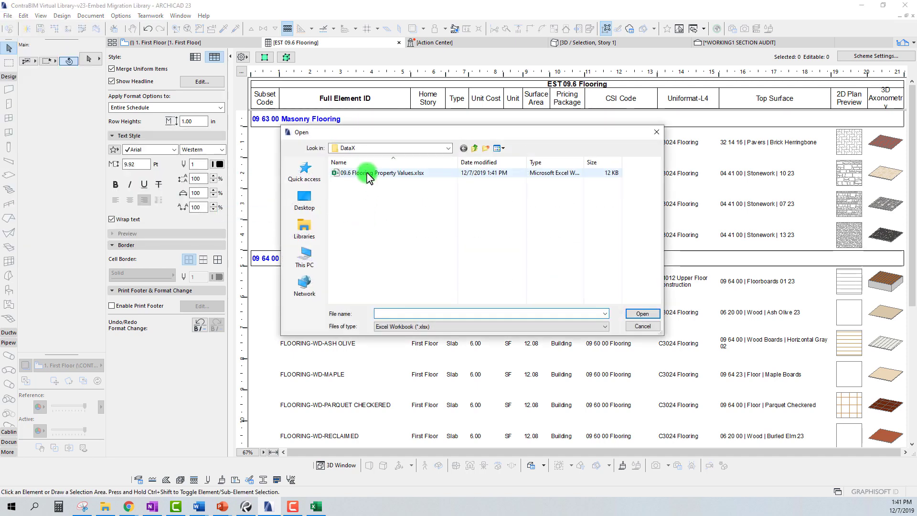
left_click(642, 313)
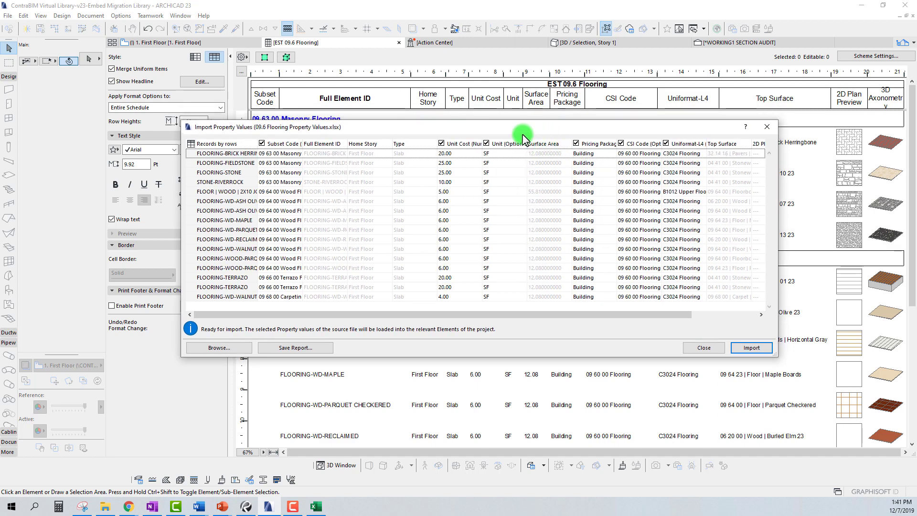
left_click(752, 349)
left_click(459, 187)
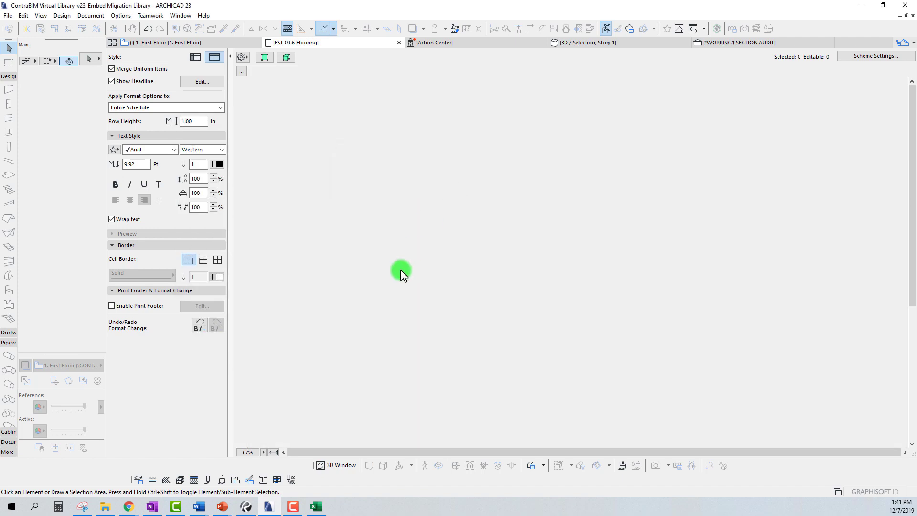
- Enter LF as the Brick Herringbone unit in cell G3
left_click(317, 506)
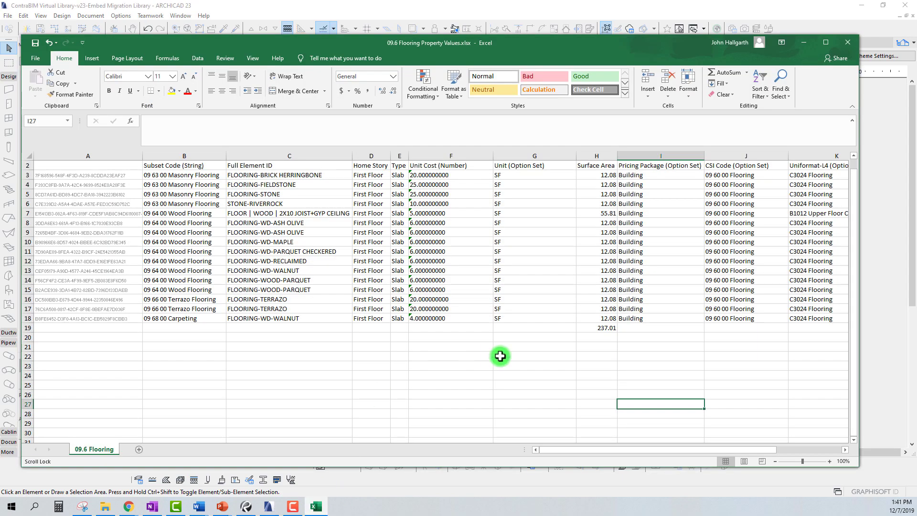
left_click(588, 385)
left_click(513, 174)
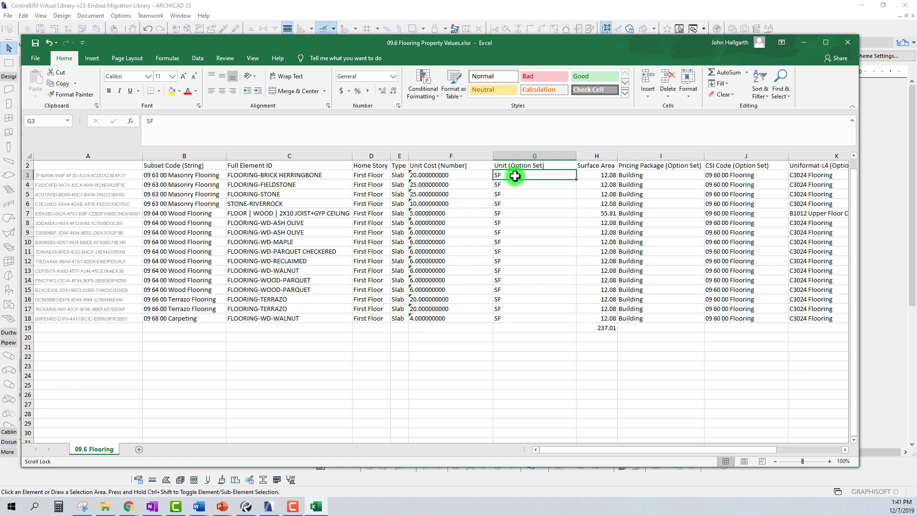
left_click_drag(576, 156, 557, 156)
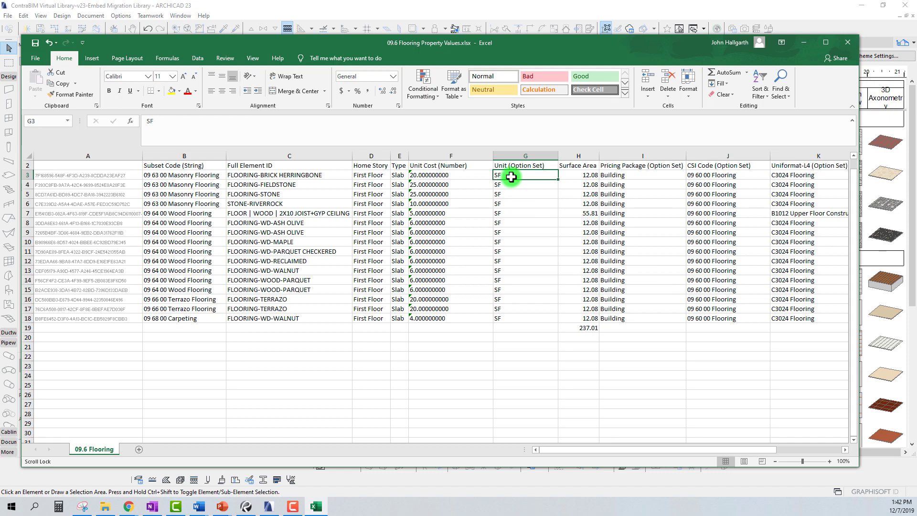
type("L")
key("Return")
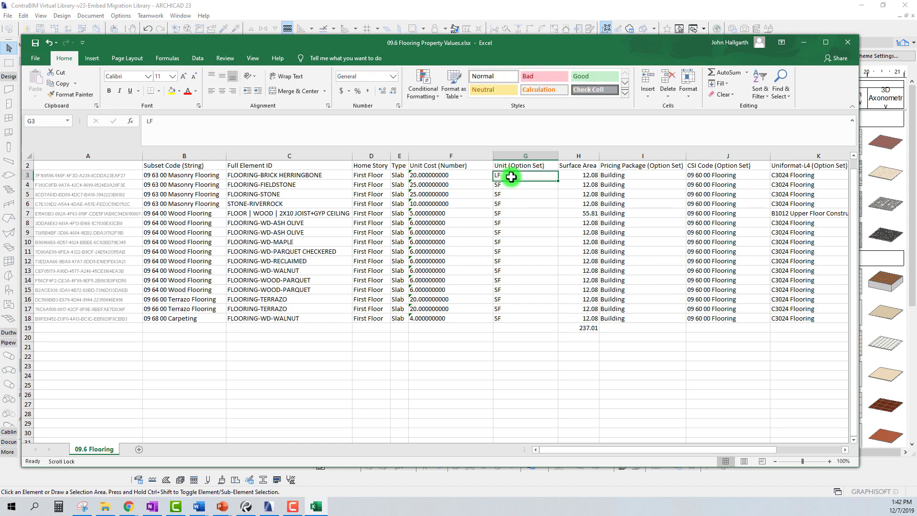
- Check ARCHICAD's Unit dropdown for Brick Herringbone, leaving it at SF
left_click_drag(519, 49, 568, 195)
left_click(512, 146)
left_click(511, 142)
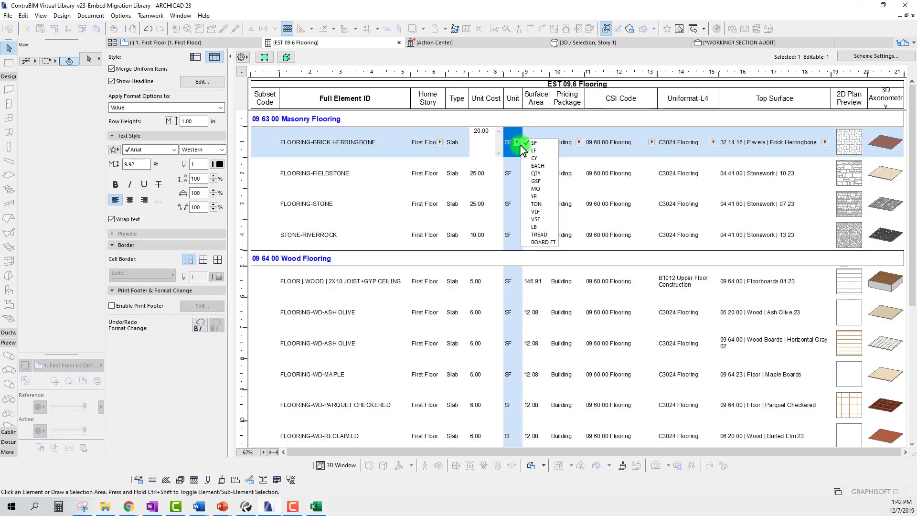
left_click(534, 142)
- Retype lf as the G3 unit in the Excel workbook
left_click(316, 506)
left_click(550, 333)
type("lf")
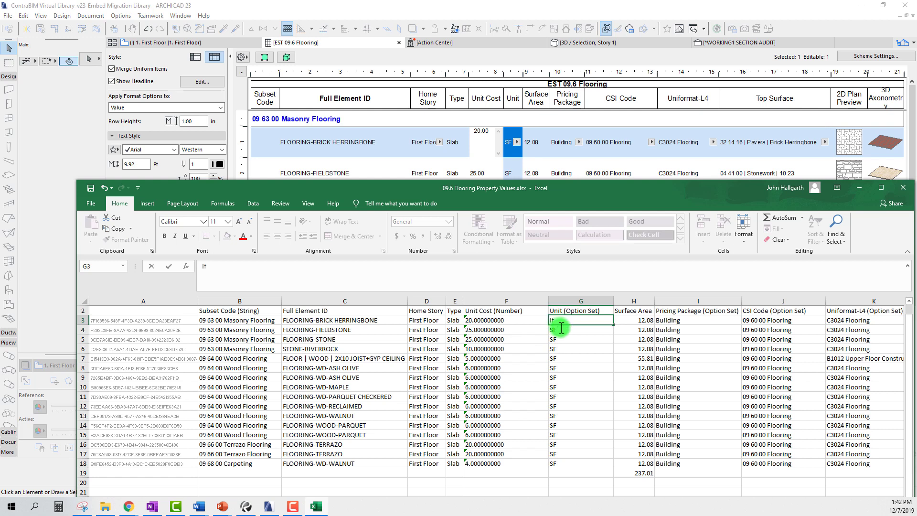
key("ctrl+Return")
left_click_drag(560, 188, 534, 120)
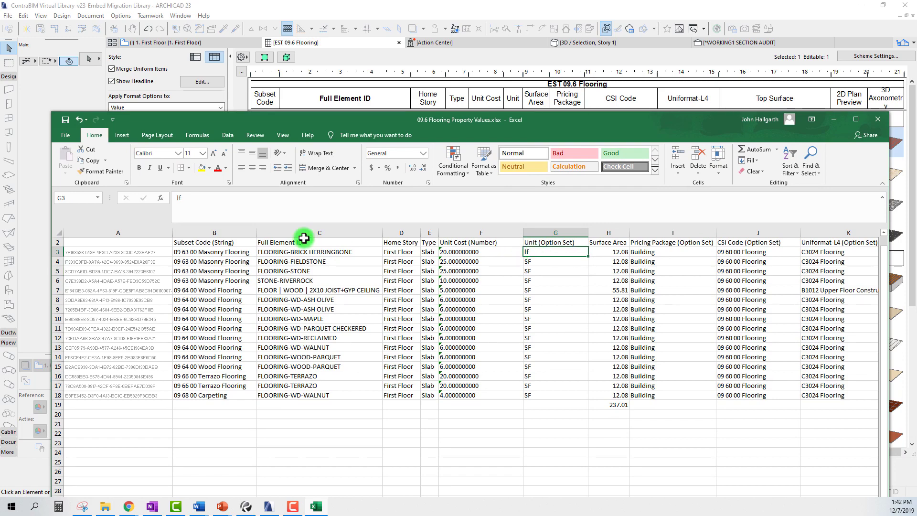
- Visit the workbook's File page, then return to ARCHICAD
left_click(65, 135)
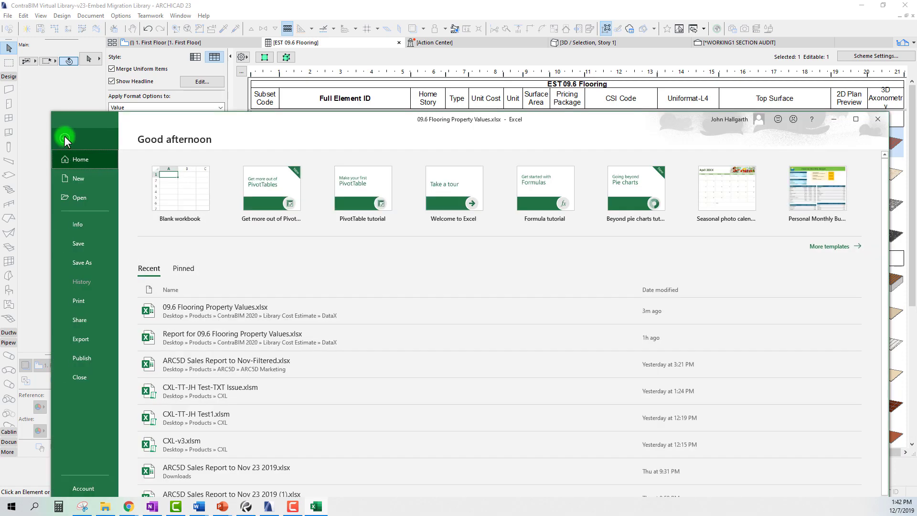
left_click(65, 138)
left_click(65, 135)
left_click(65, 137)
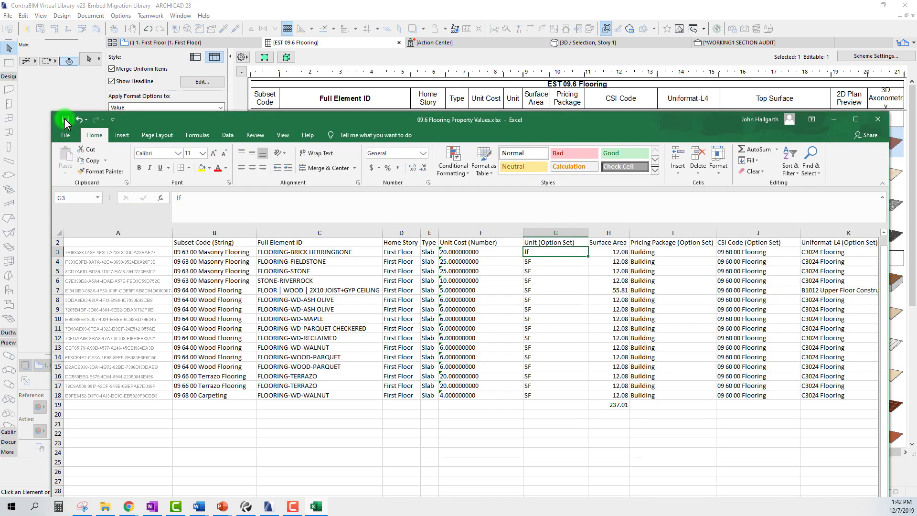
left_click(239, 7)
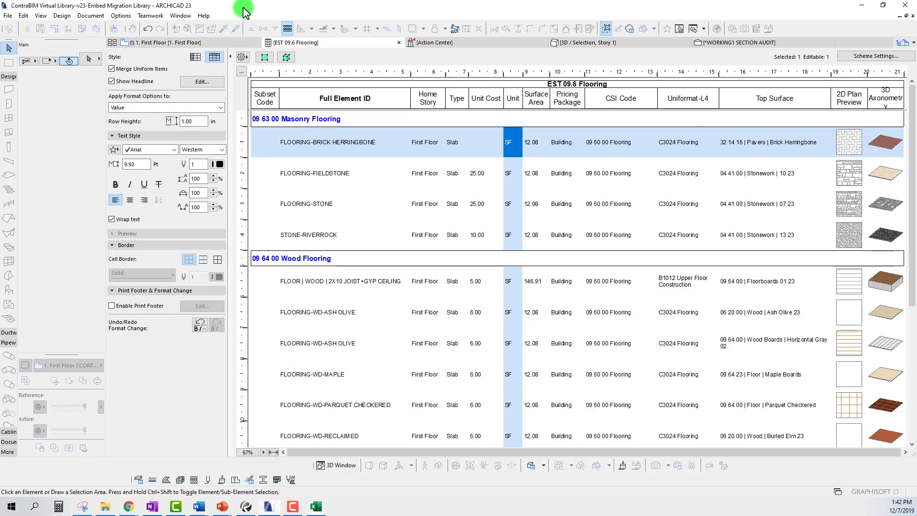
- Load the edited workbook into Import Property Values and review the invalid lf unit error
left_click(8, 16)
mouse_move(67, 137)
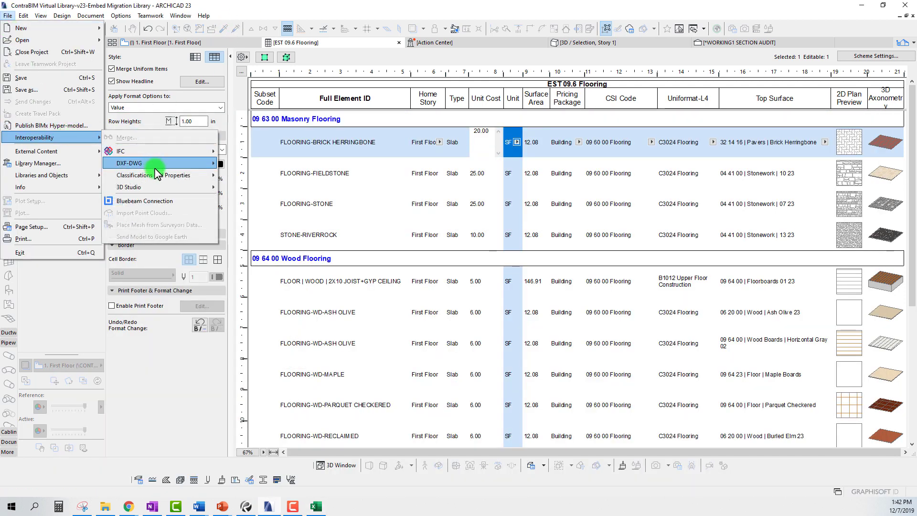
mouse_move(162, 174)
left_click(279, 213)
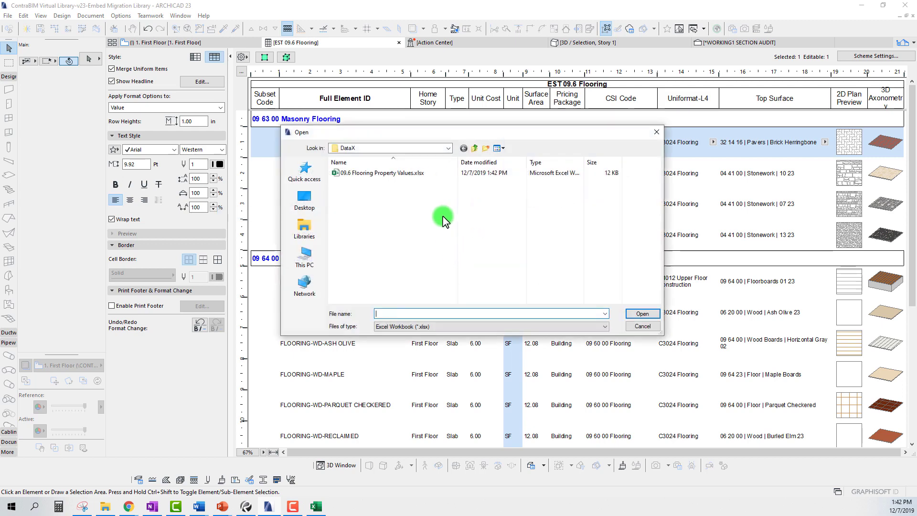
left_click(385, 172)
left_click(643, 314)
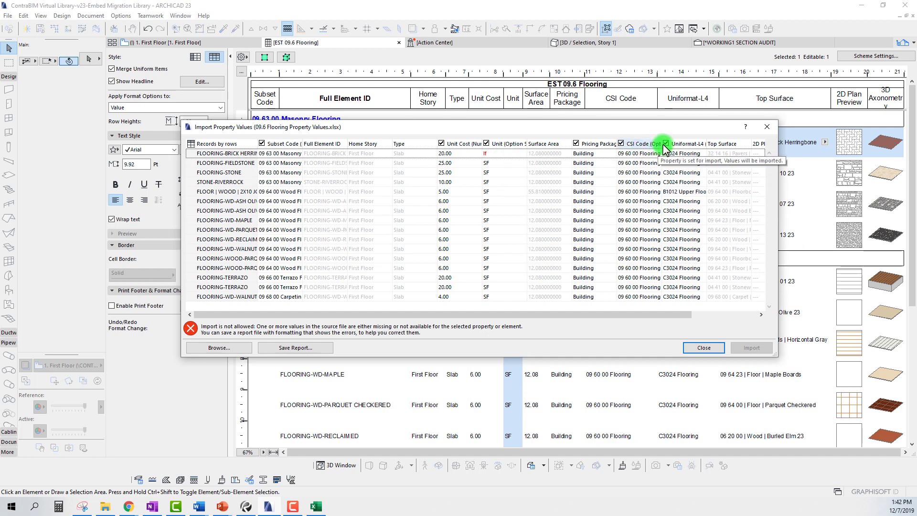
left_click_drag(664, 144, 760, 144)
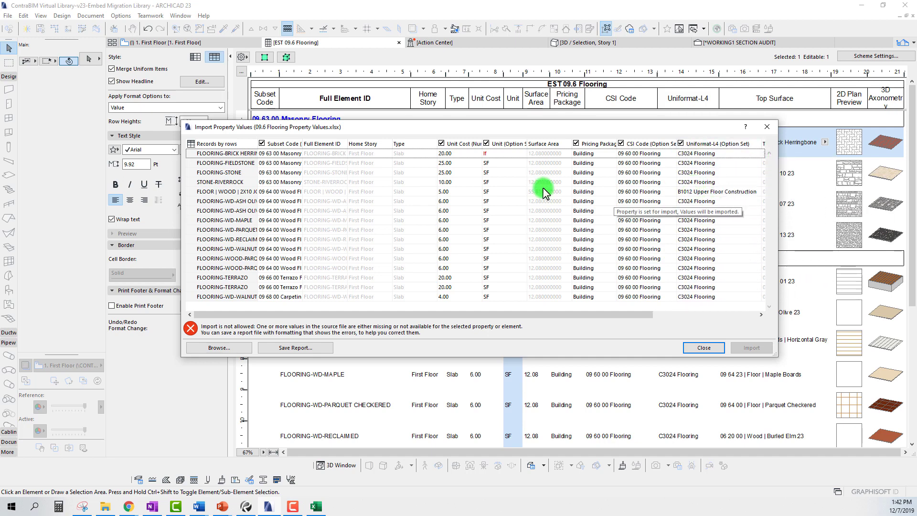
left_click_drag(512, 125, 537, 154)
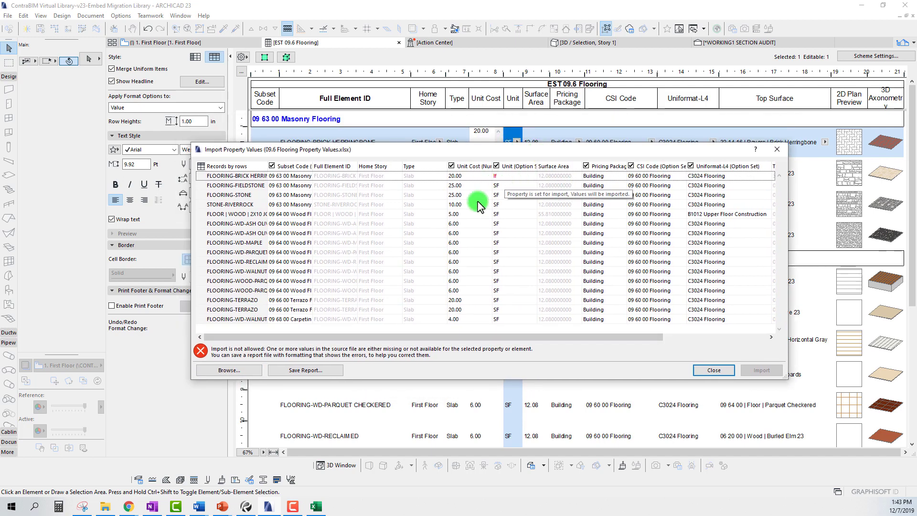
- Save the import error report, setting it to open after saving
left_click(292, 372)
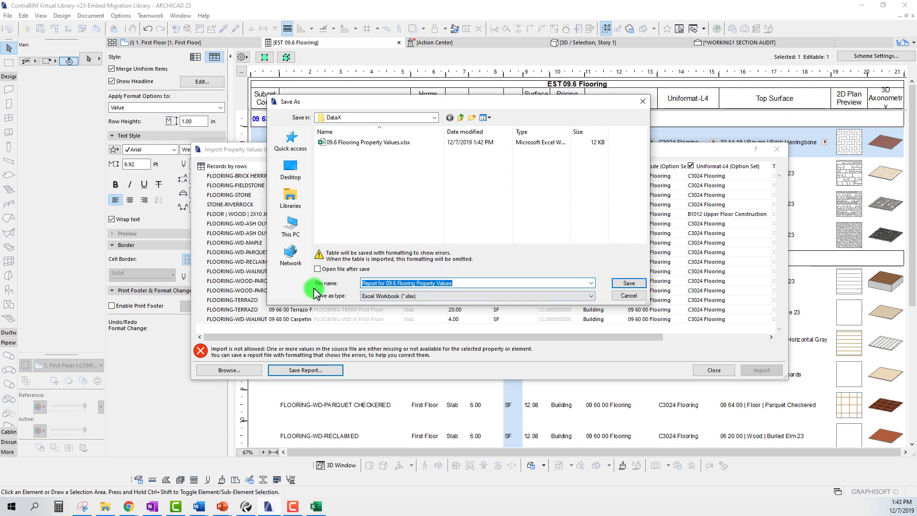
left_click(317, 269)
left_click(631, 284)
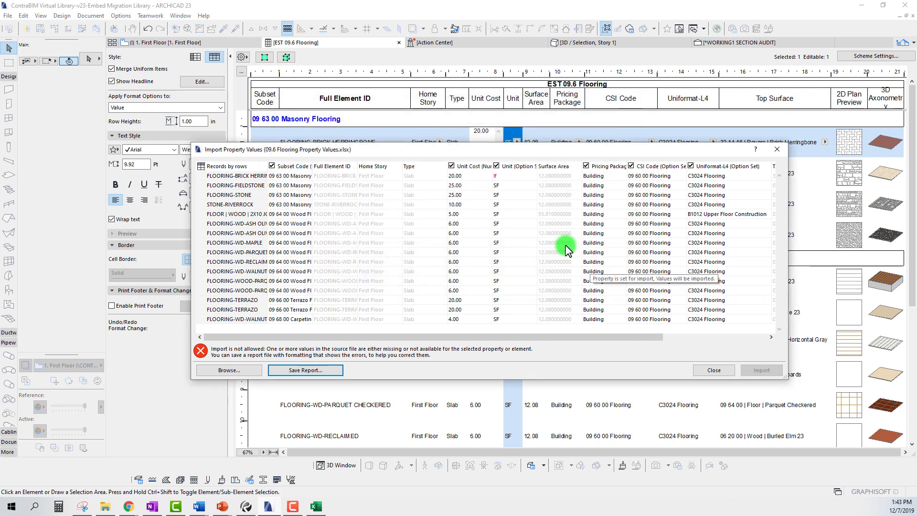
key("alt+Tab")
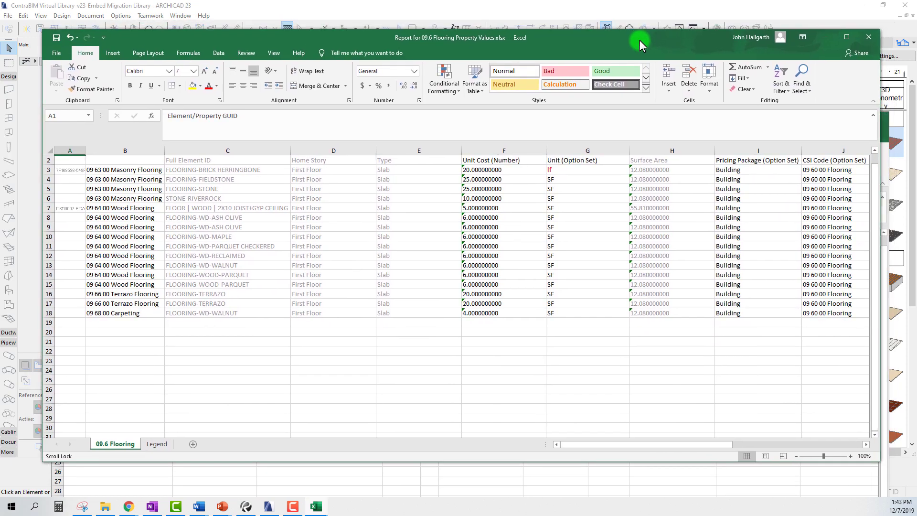
- Check red-flagged unit G3 against the Legend's Invalid data status, then close the report
left_click(579, 171)
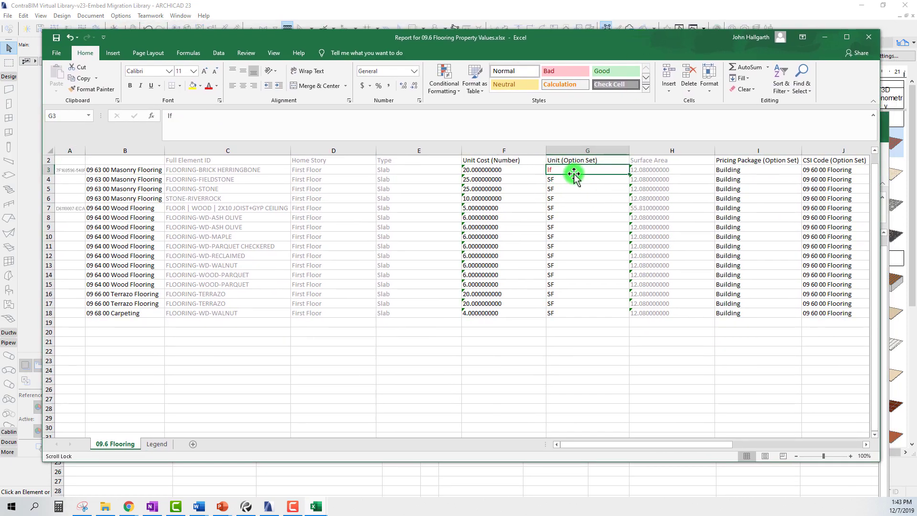
left_click(157, 443)
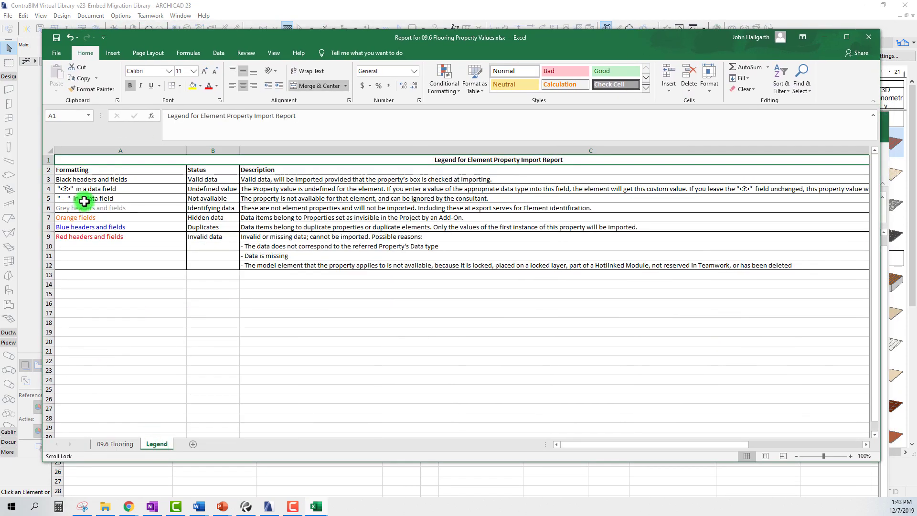
left_click(76, 237)
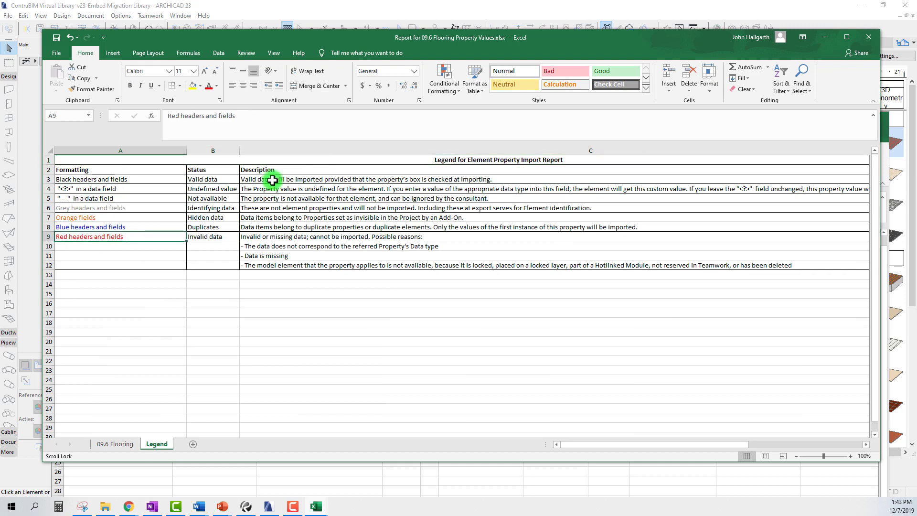
left_click(211, 238)
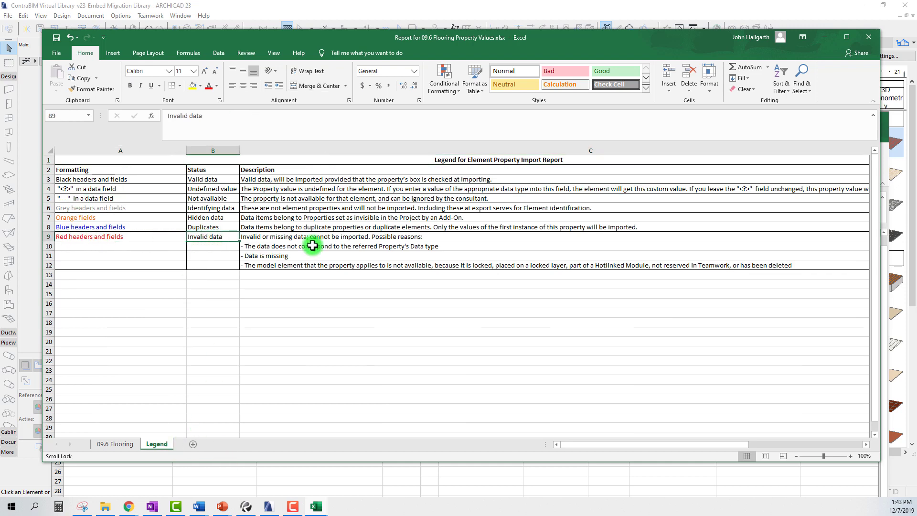
left_click(115, 443)
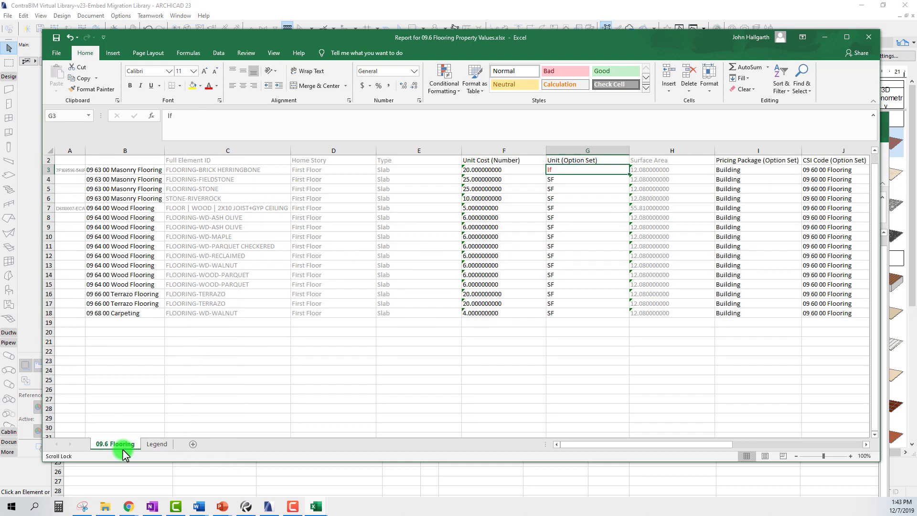
left_click(868, 37)
- Change brick herringbone's unit in cell G3 to uppercase LF
left_click_drag(581, 127, 550, 101)
left_click(504, 225)
type("LF")
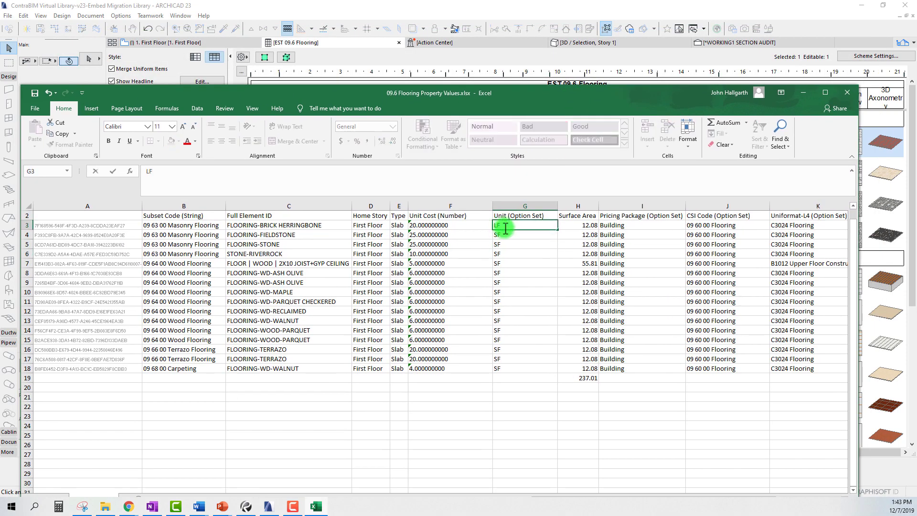
left_click(512, 254)
left_click(507, 228)
left_click_drag(509, 97, 532, 96)
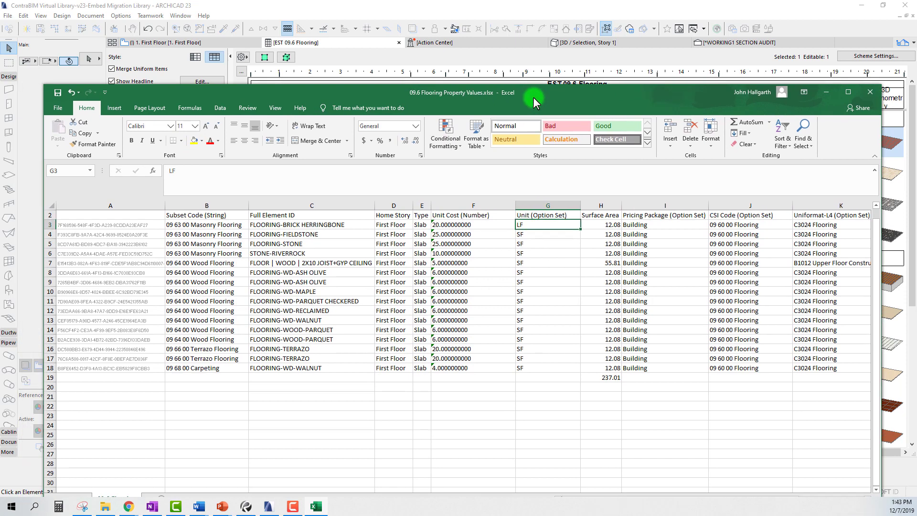
- Dismiss the old error and import 09.6 Flooring Property Values.xlsx into elements
left_click(149, 25)
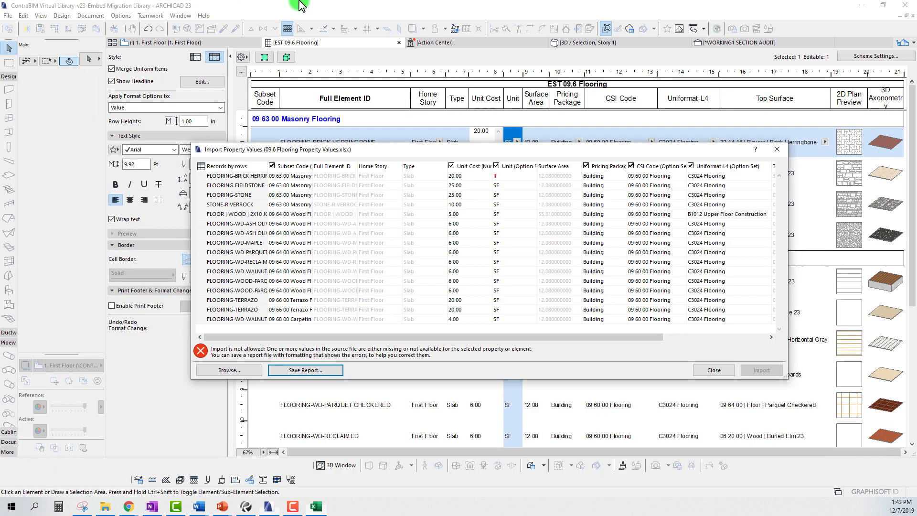
left_click(712, 371)
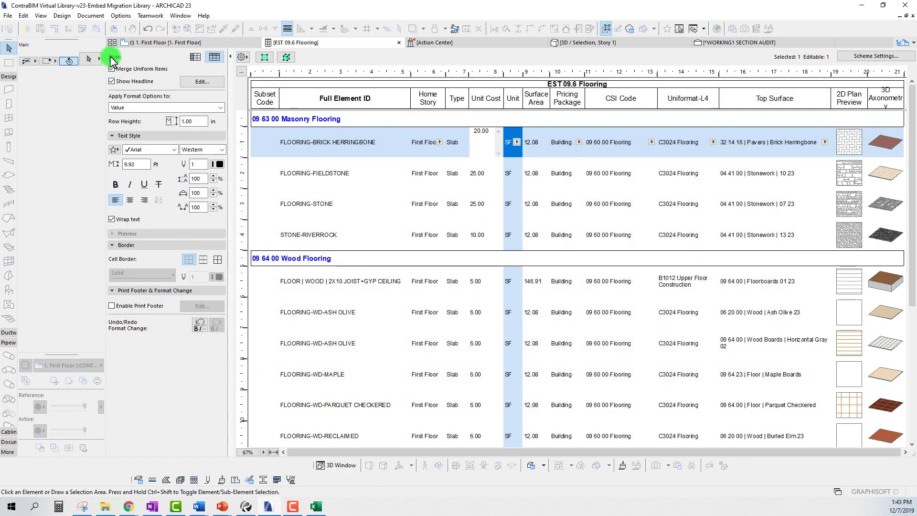
left_click(8, 16)
mouse_move(43, 137)
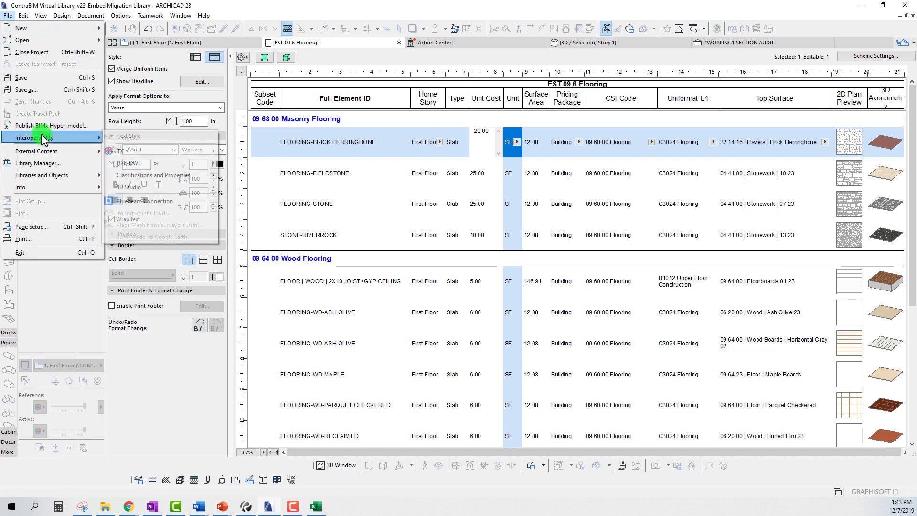
mouse_move(172, 175)
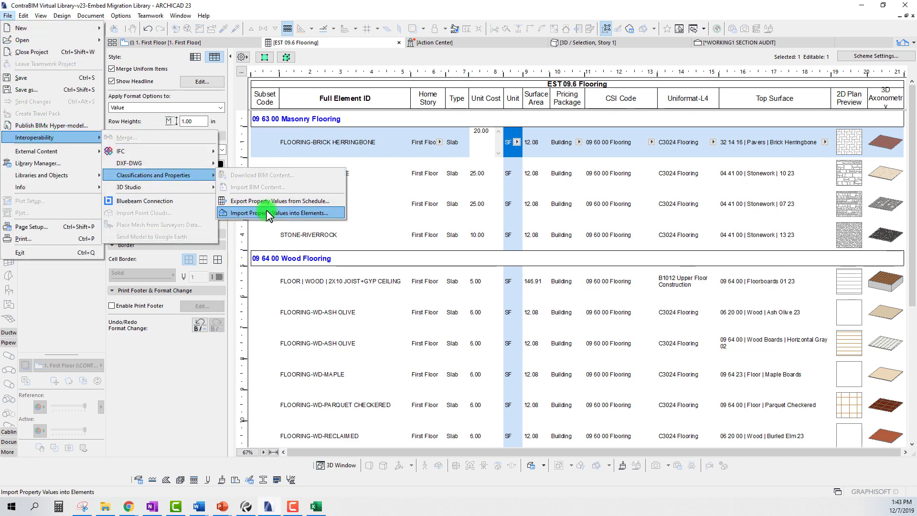
left_click(258, 213)
left_click(366, 174)
left_click(642, 313)
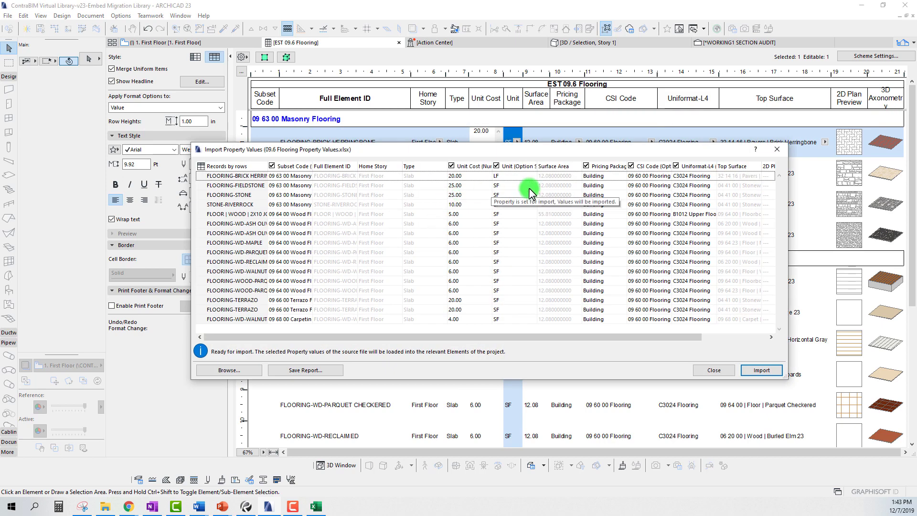
left_click(759, 371)
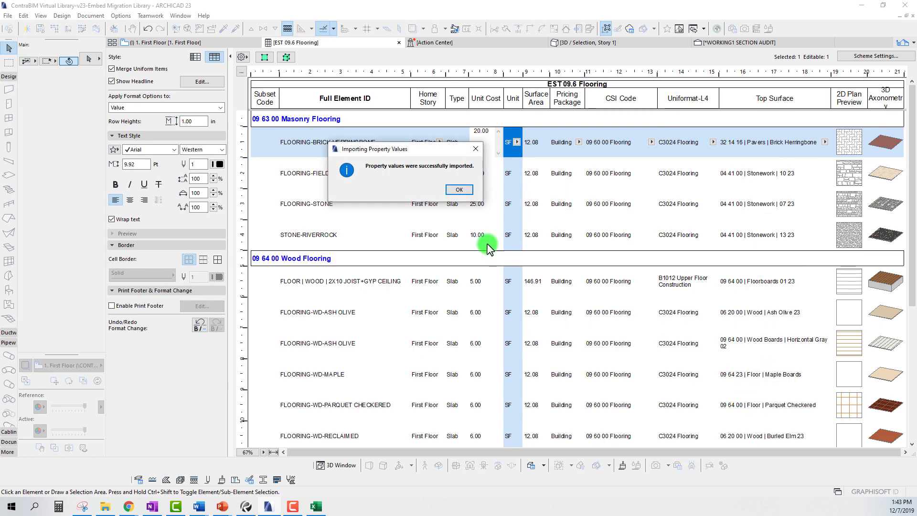
left_click(459, 191)
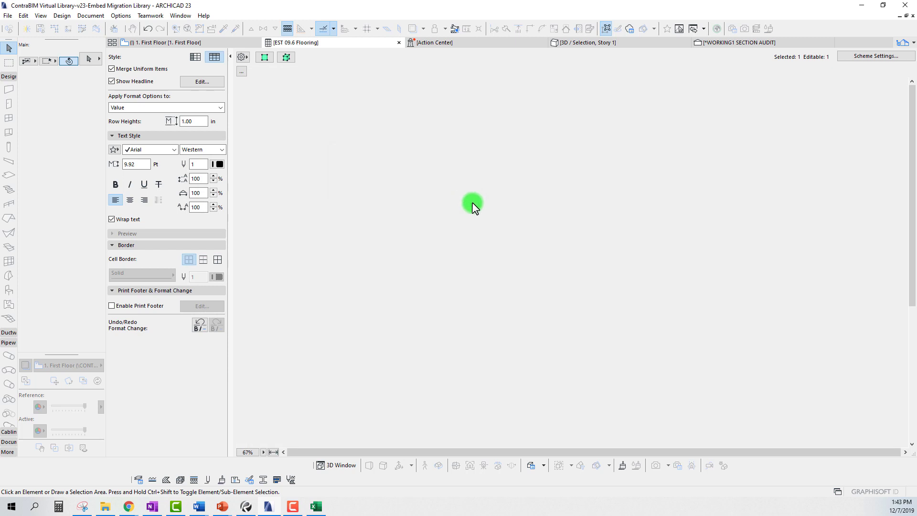
- Clear the 'Building' Pricing Package value from brick herringbone's cell I3
mouse_move(316, 507)
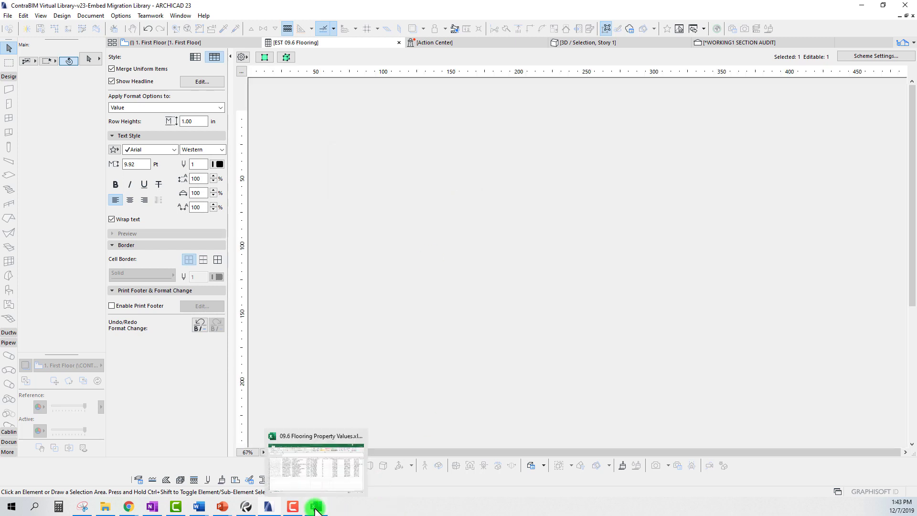
left_click(318, 480)
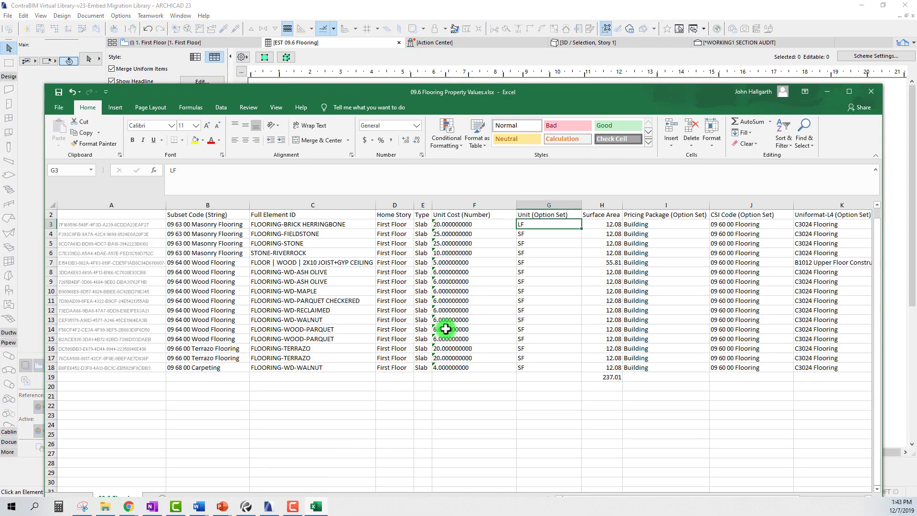
left_click(521, 421)
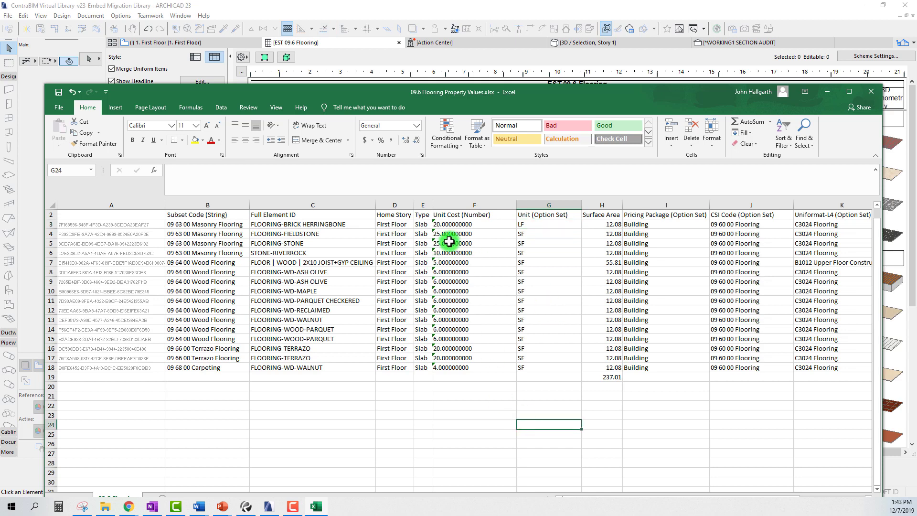
left_click(668, 224)
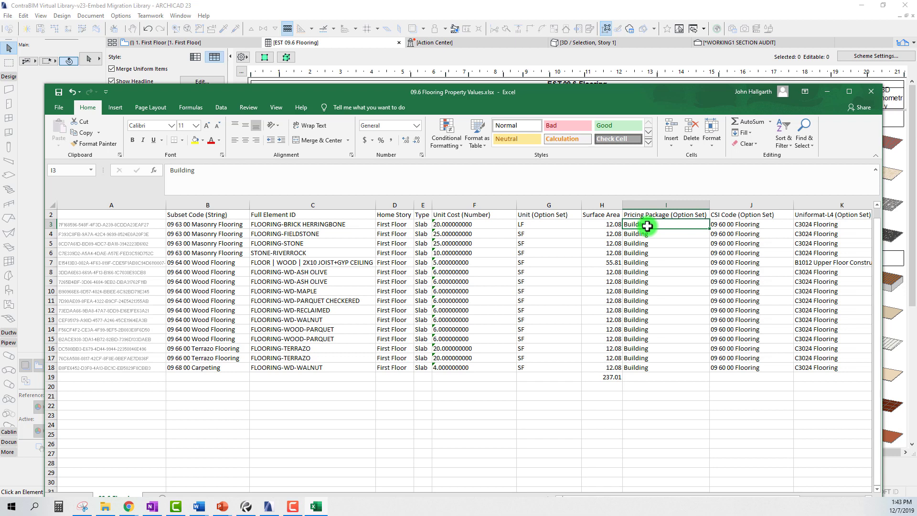
key("BackSpace")
left_click(668, 388)
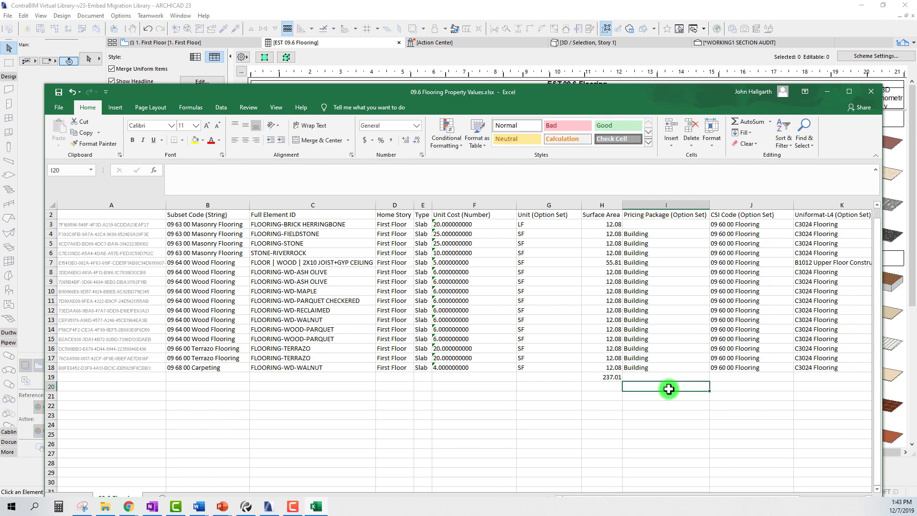
left_click(659, 216)
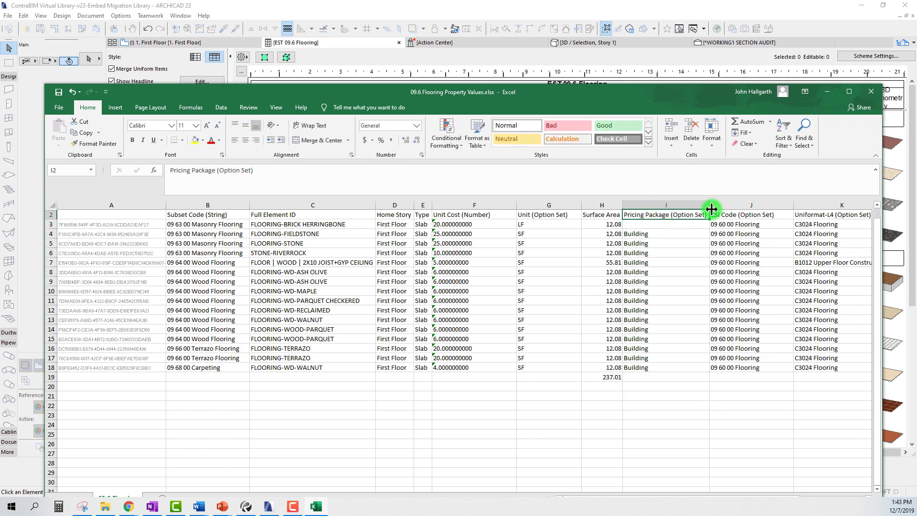
left_click(647, 225)
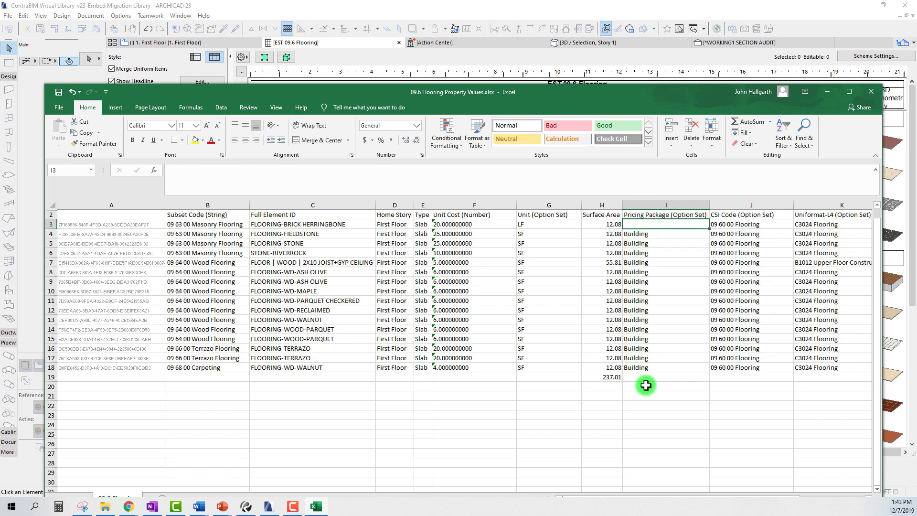
- Load 09.6 Flooring Property Values.xlsx into the Import Property Values into Elements preview
left_click(415, 7)
left_click(8, 16)
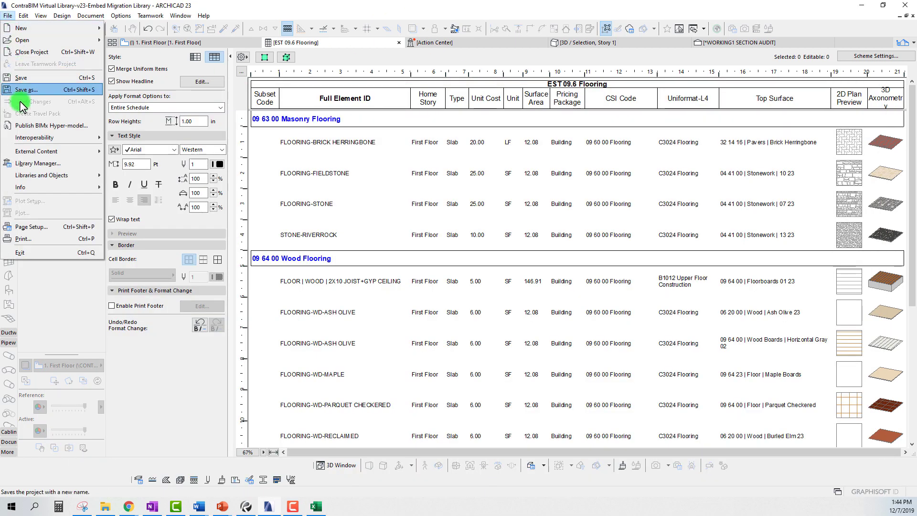
mouse_move(64, 135)
mouse_move(174, 175)
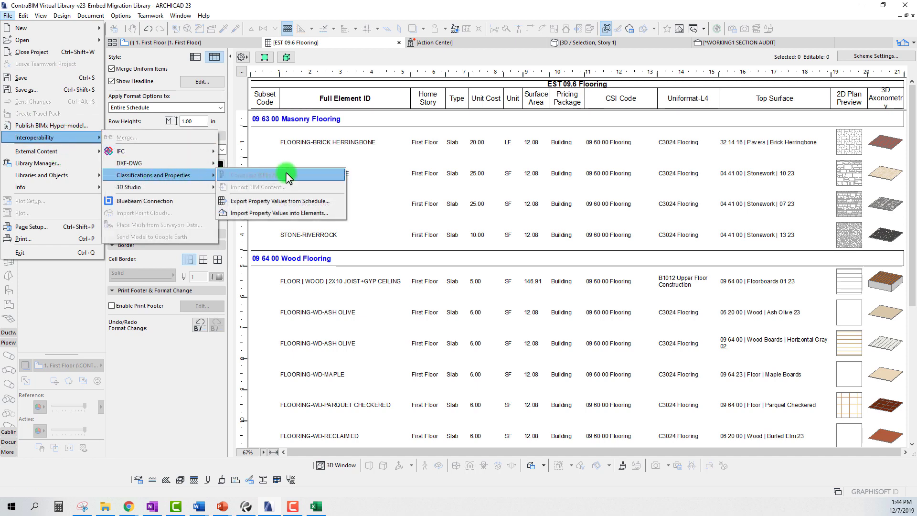
left_click(293, 212)
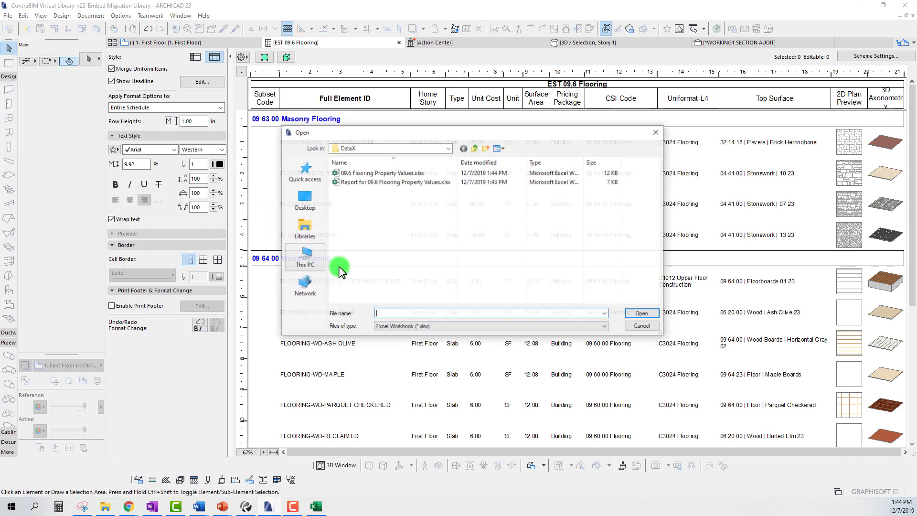
left_click(377, 173)
left_click(638, 314)
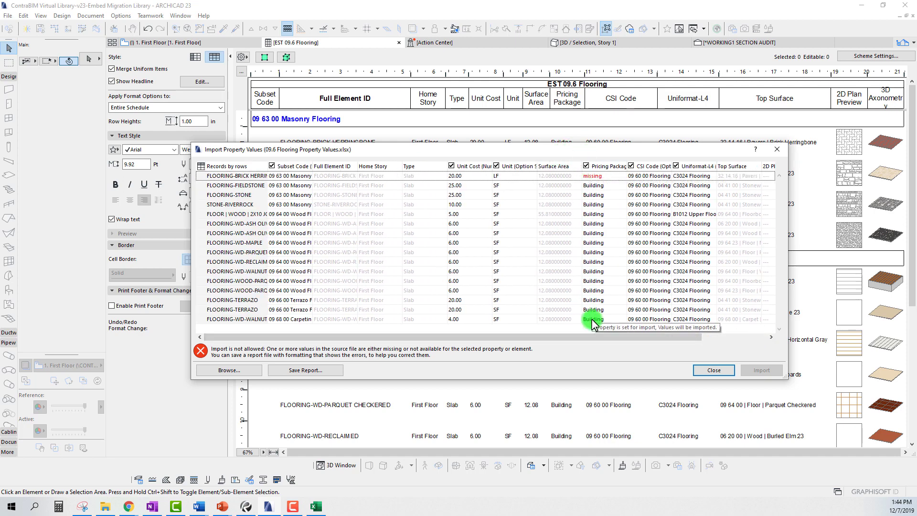
- Exclude the Pricing Package column and import the workbook values, acknowledging success
left_click(586, 166)
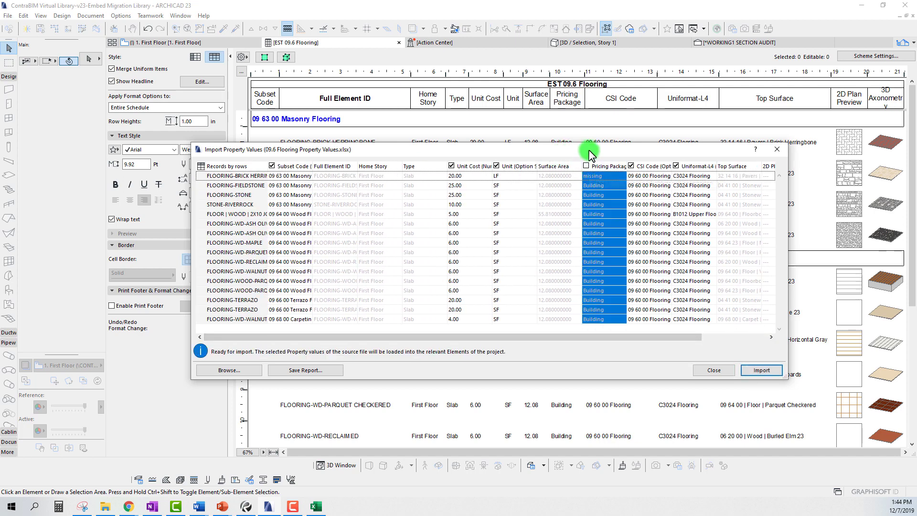
left_click_drag(590, 152, 565, 165)
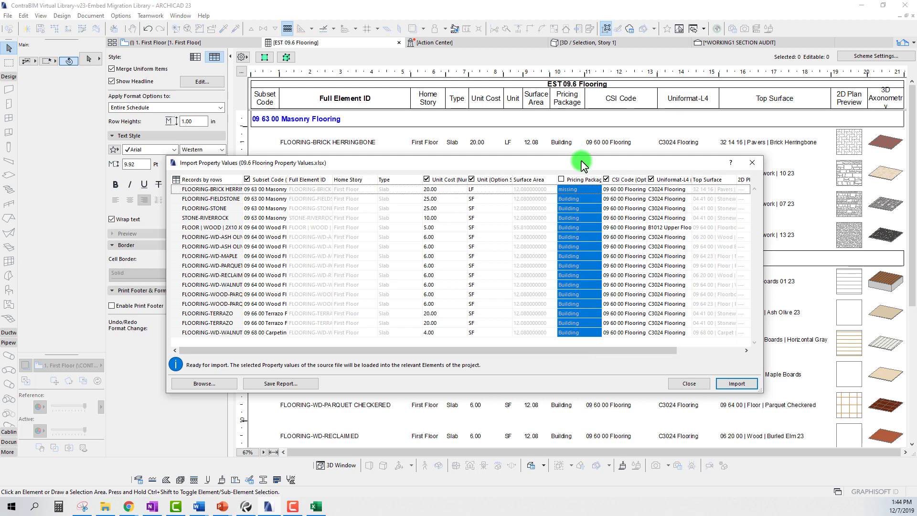
left_click_drag(580, 162, 582, 180)
left_click(563, 196)
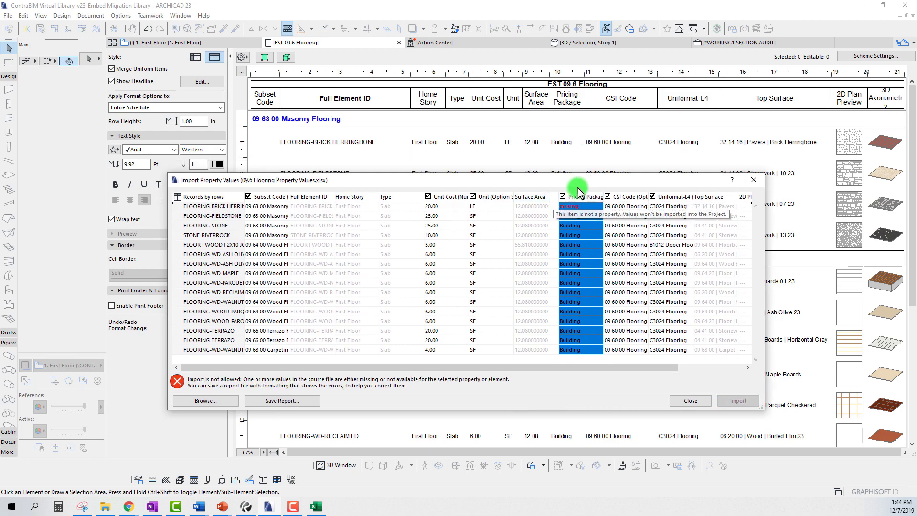
left_click_drag(551, 368, 666, 372)
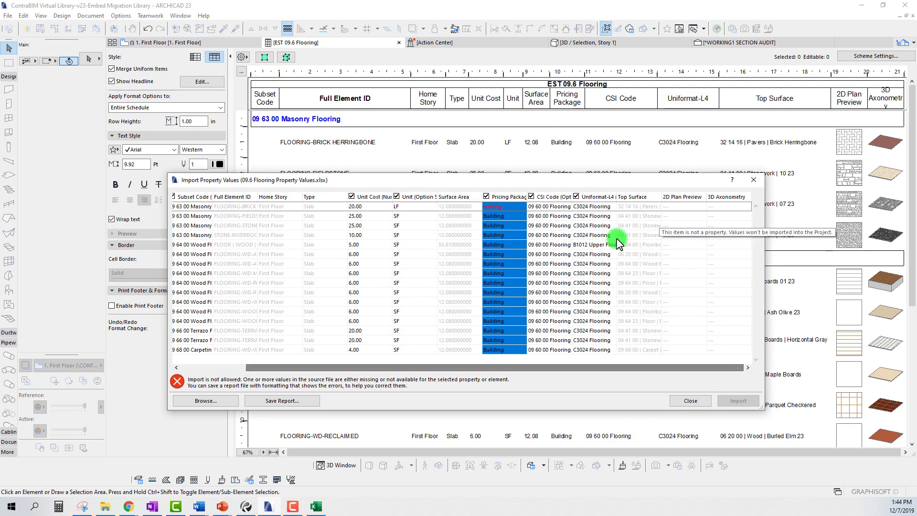
left_click_drag(483, 368, 417, 369)
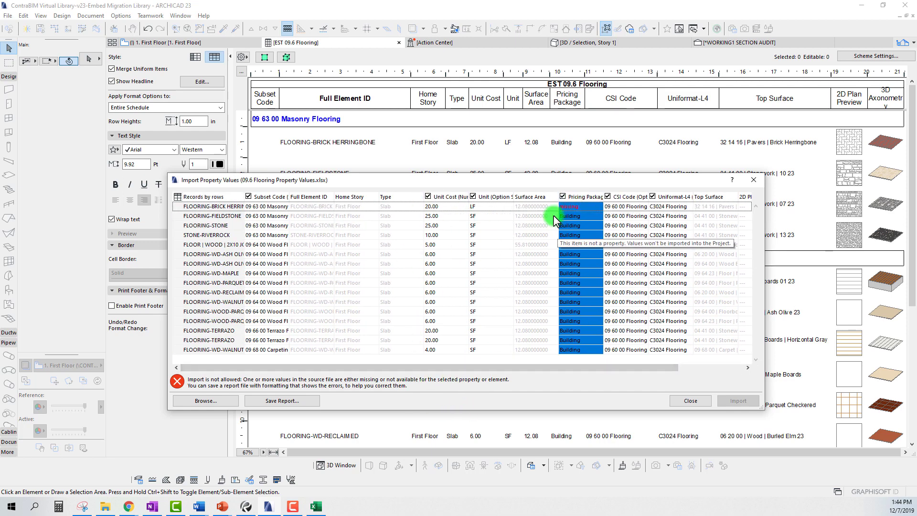
left_click(562, 197)
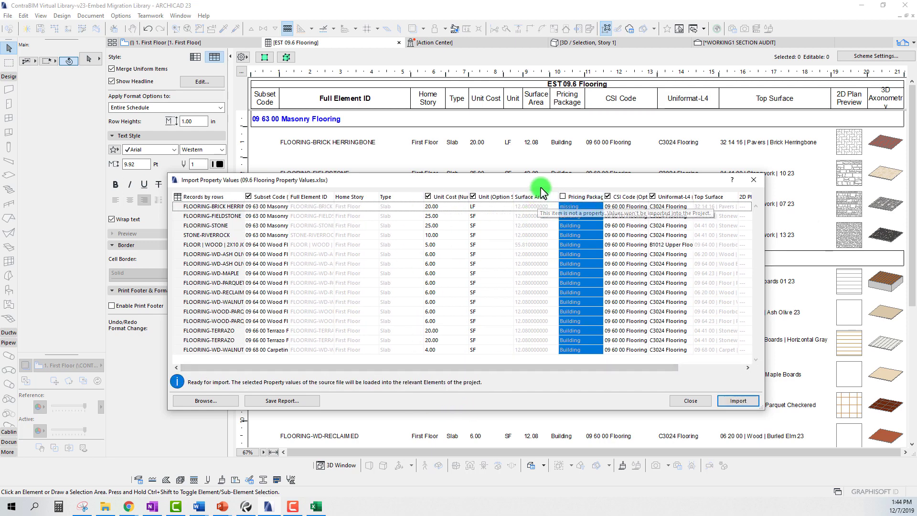
left_click_drag(544, 179, 547, 186)
left_click(735, 397)
left_click(458, 189)
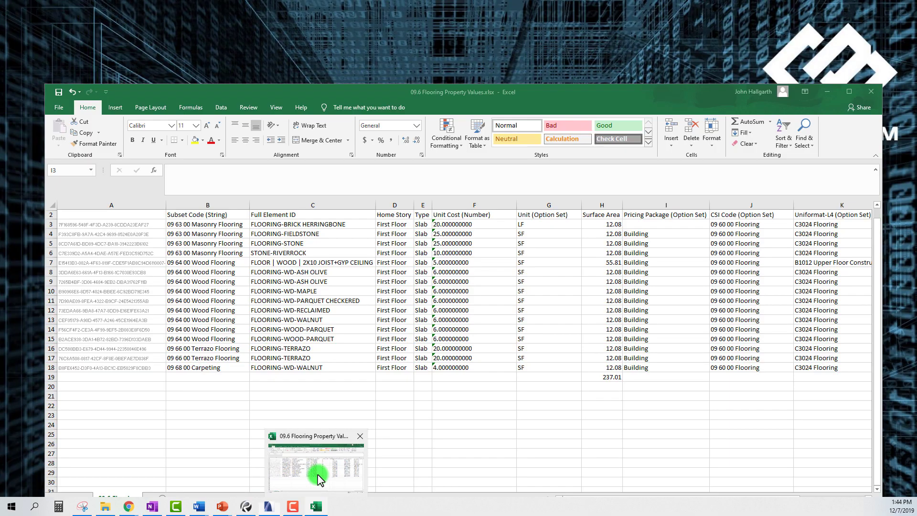
- Move the Excel window aside and turn off merging of identical schedule rows
left_click(317, 473)
mouse_move(574, 100)
left_mouse_down()
mouse_move(575, 75)
mouse_move(596, 278)
mouse_move(585, 104)
left_mouse_up()
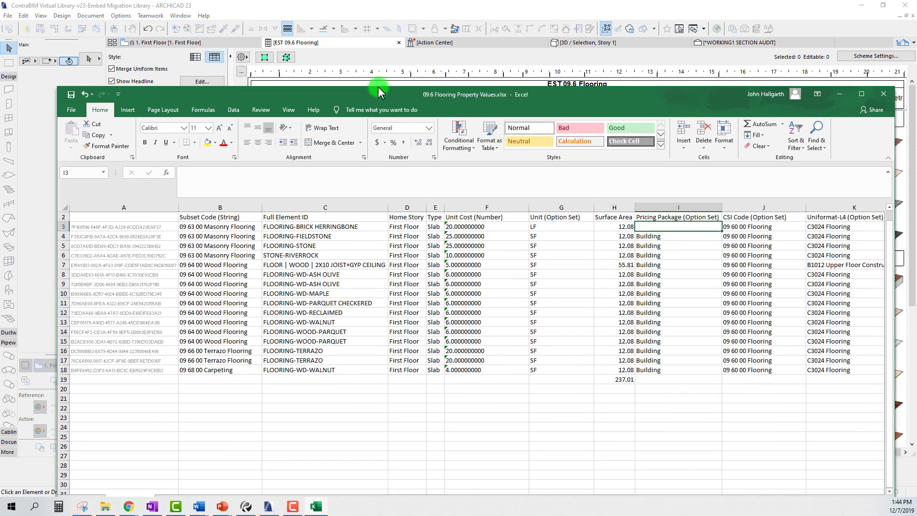
left_click_drag(377, 87, 386, 75)
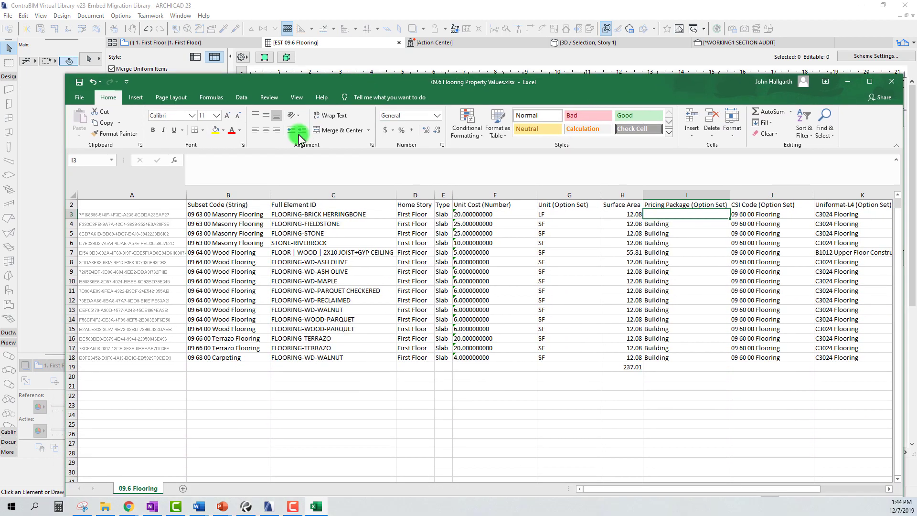
left_click(847, 82)
left_click(111, 69)
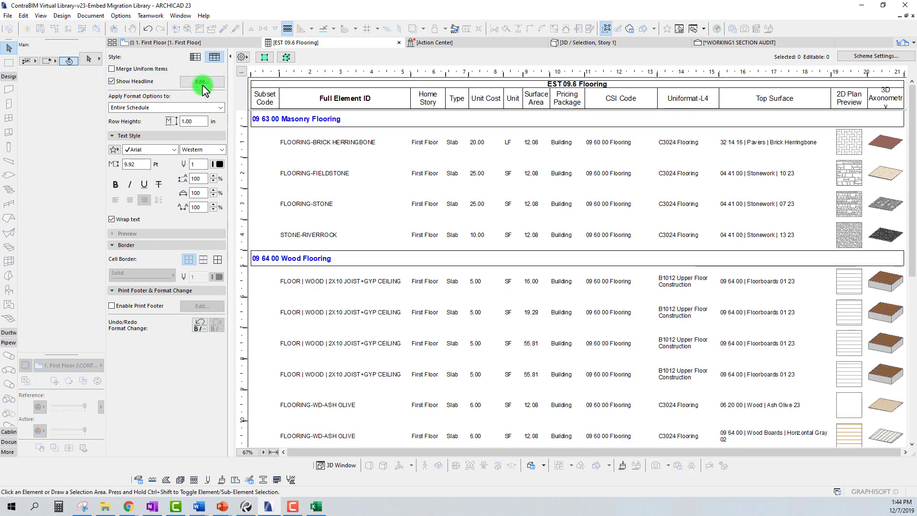
- Close the Excel workbook and scroll through the EST 09.6 Flooring schedule
left_click(316, 506)
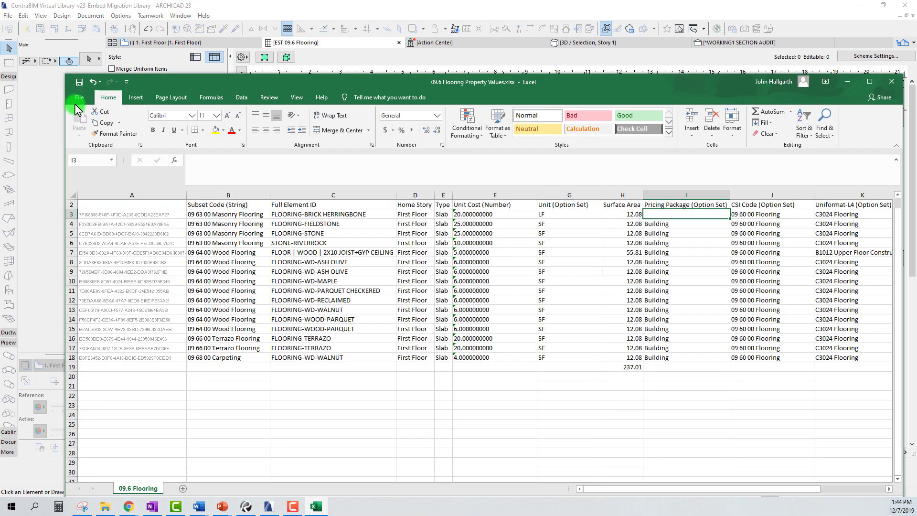
left_click(893, 83)
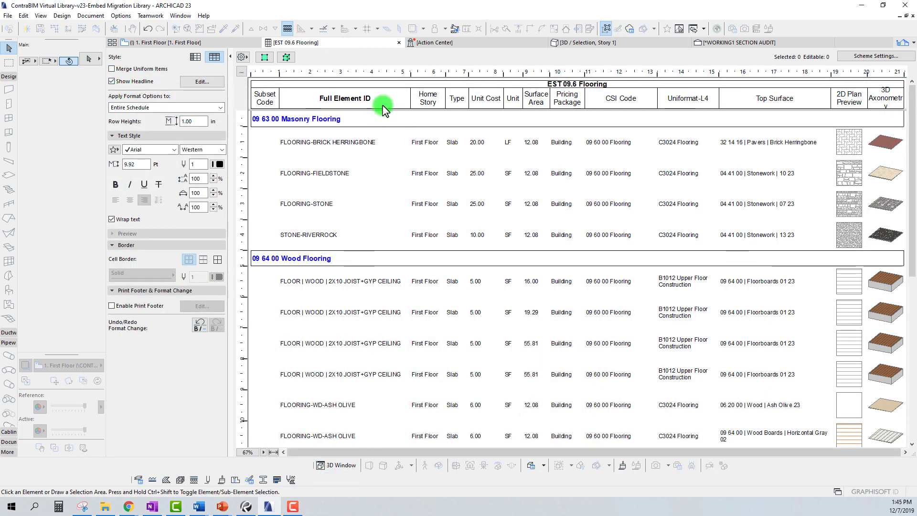
scroll(473, 235, "down", 5)
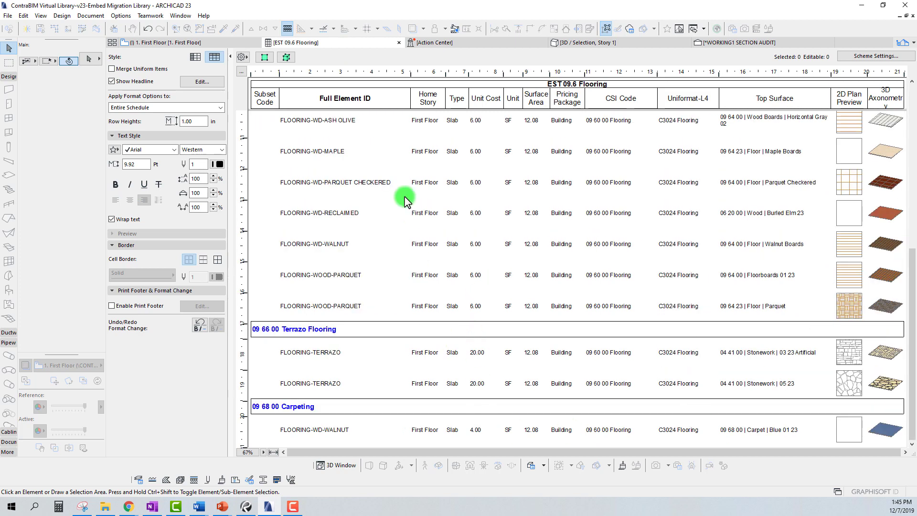
scroll(270, 124, "up", 5)
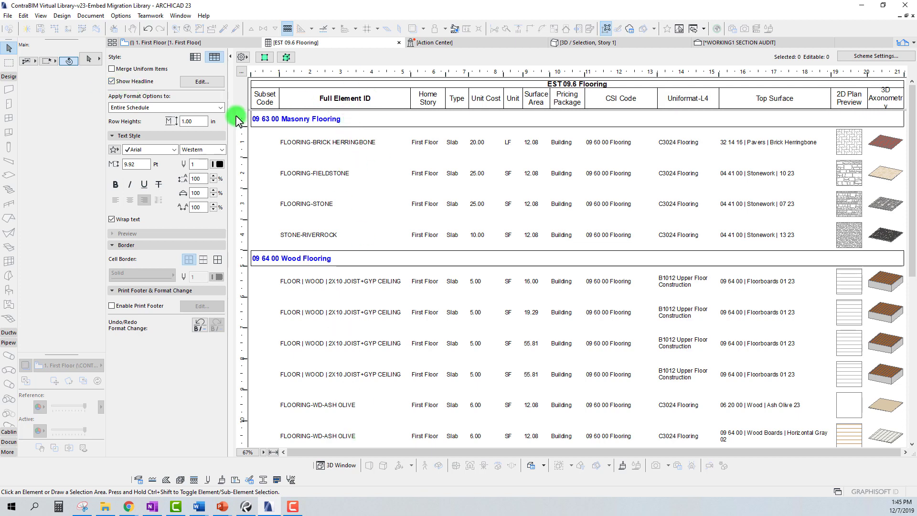
- Turn off Show Headline in the schedule's format settings
left_click(111, 83)
left_click(7, 15)
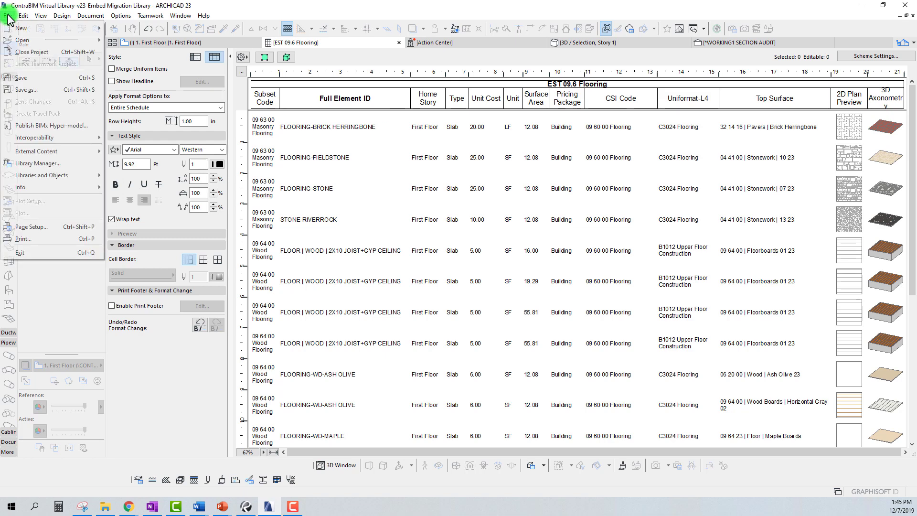
left_click(23, 116)
mouse_move(39, 139)
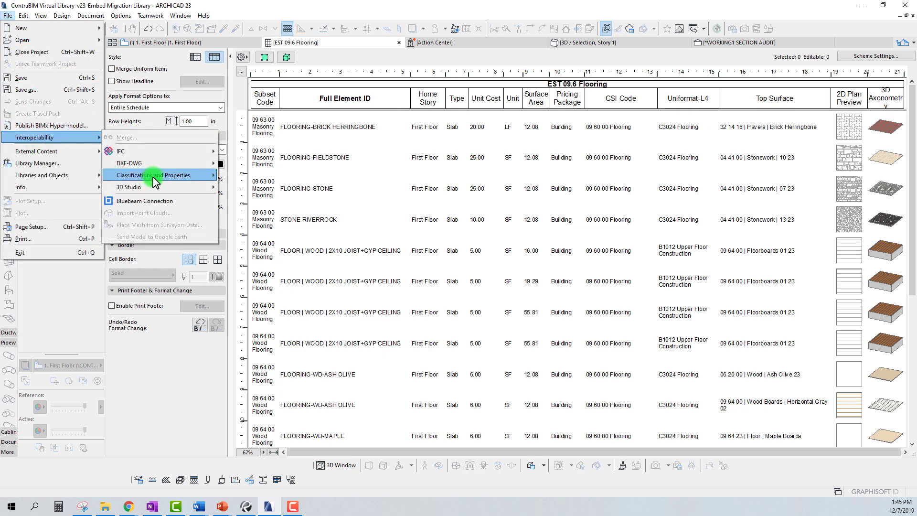
mouse_move(153, 177)
left_click(292, 213)
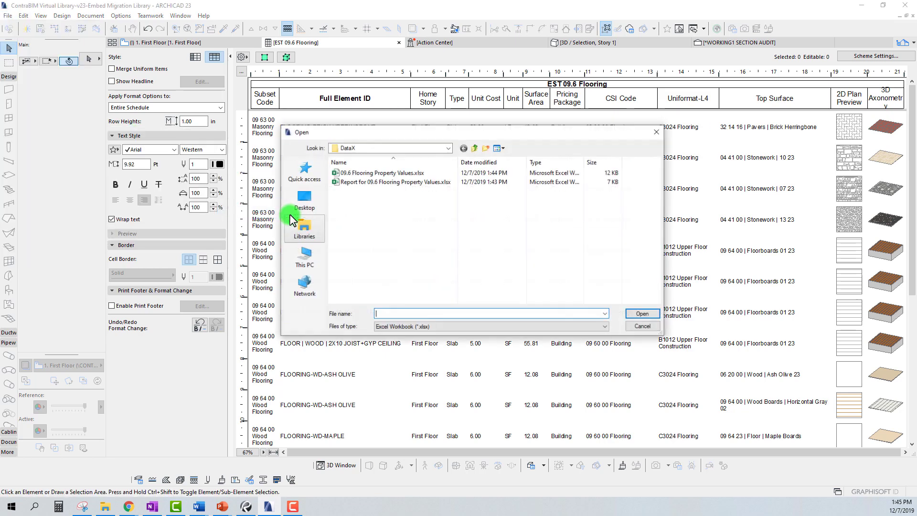
left_click(635, 319)
- Export schedule property values over 09.6 Flooring Property Values.xlsx, opening it after saving
left_click(7, 15)
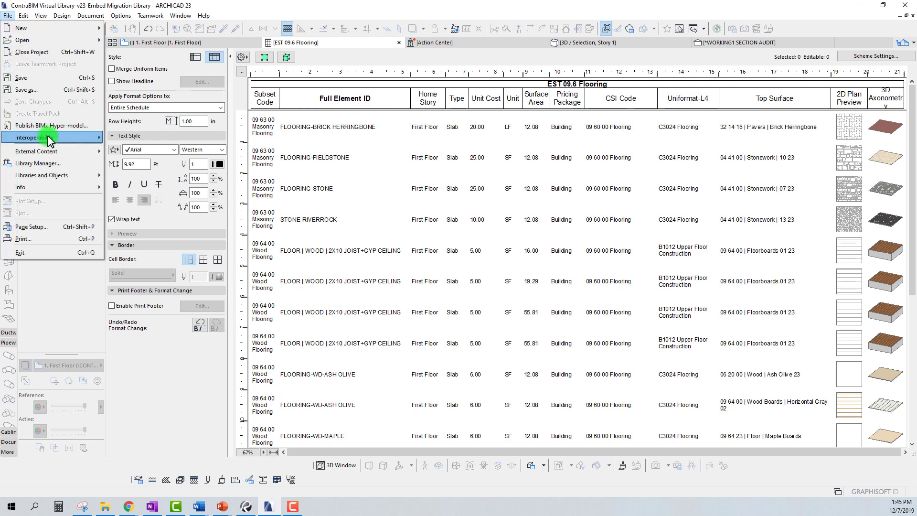
mouse_move(47, 135)
mouse_move(167, 176)
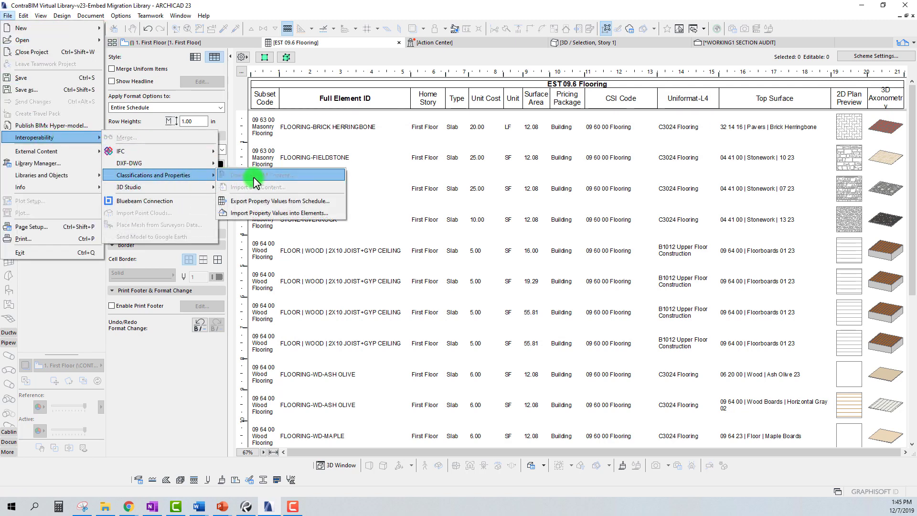
left_click(254, 201)
left_click(387, 212)
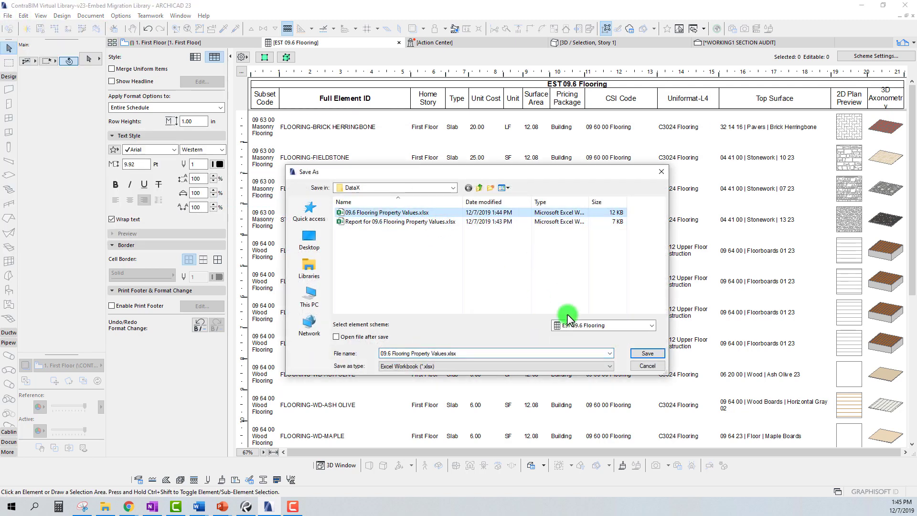
left_click(648, 354)
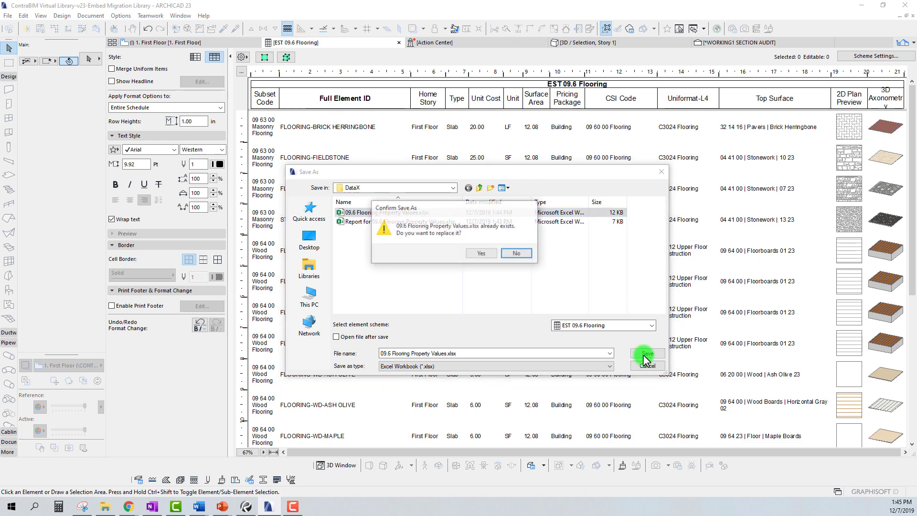
left_click(517, 253)
left_click(336, 337)
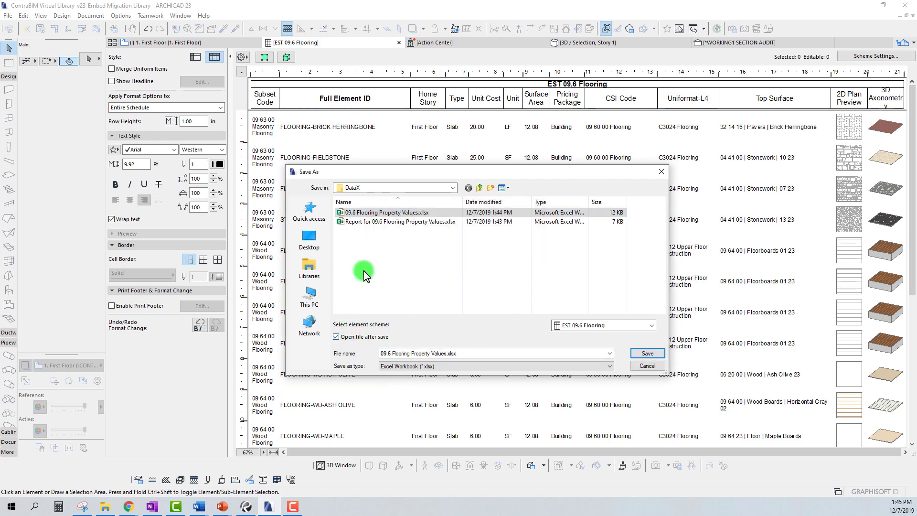
left_click(648, 353)
left_click(479, 254)
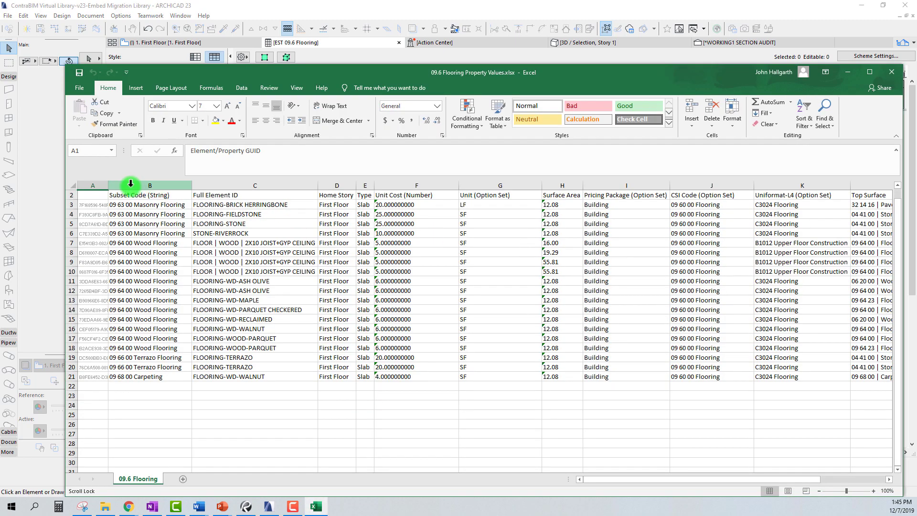
- Widen column A to see full GUIDs, close unsaved, and select the fieldstone row
left_click_drag(109, 186, 210, 187)
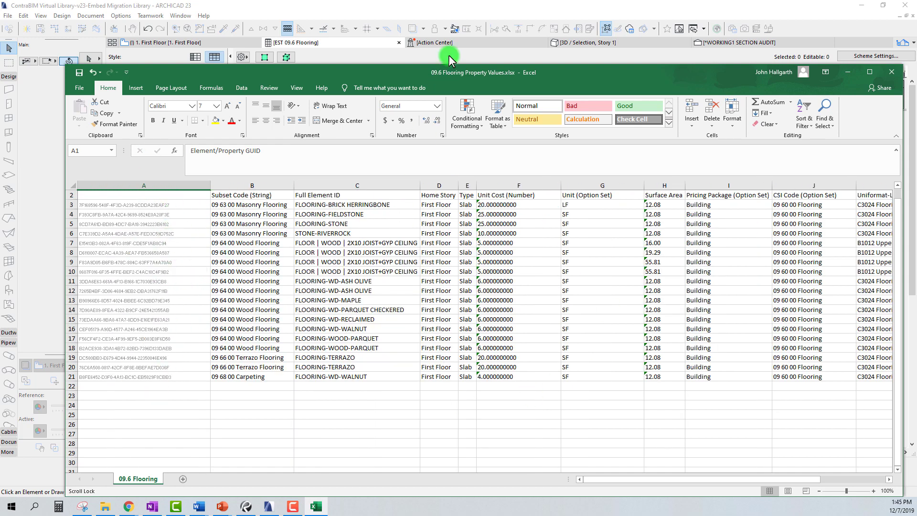
left_click_drag(452, 71, 416, 56)
left_click(862, 62)
left_click(454, 263)
left_click(348, 239)
left_click(348, 173)
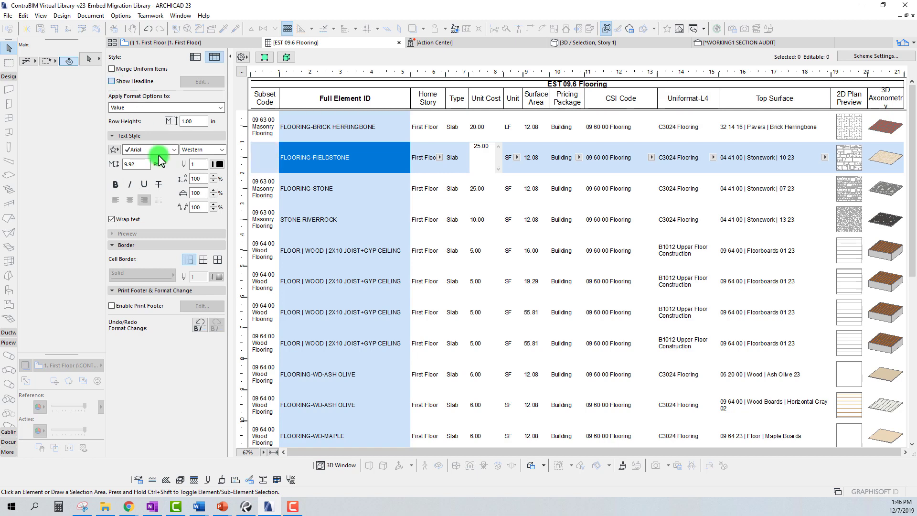
- Turn Show Headline back on and dock the Navigator palette at the right
left_click(113, 82)
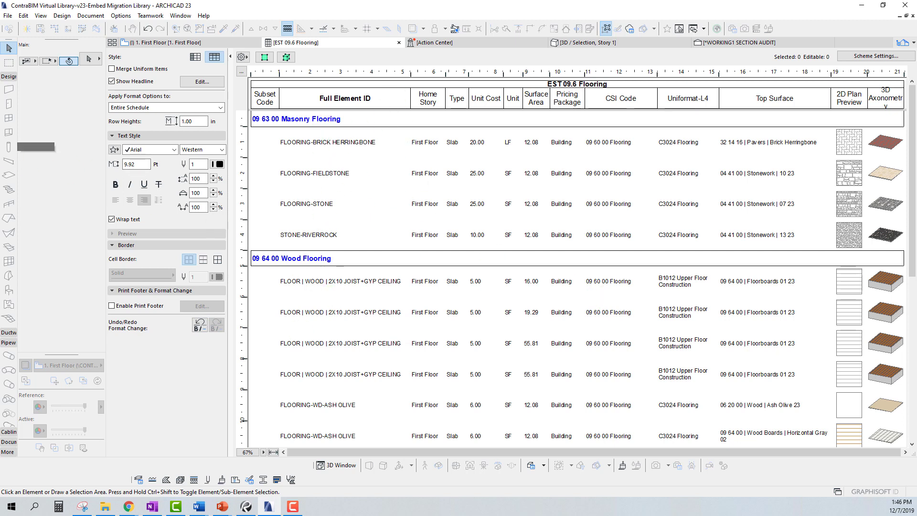
left_click_drag(382, 215, 814, 143)
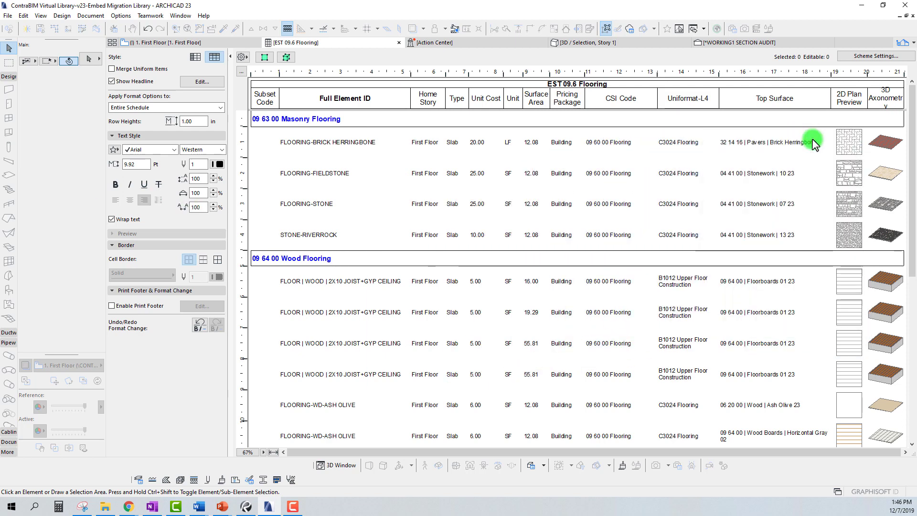
- Reopen EST 09.6 Flooring from Cost Reports in the docked Project Map
left_click(904, 43)
left_click(862, 119)
scroll(855, 363, "down", 5)
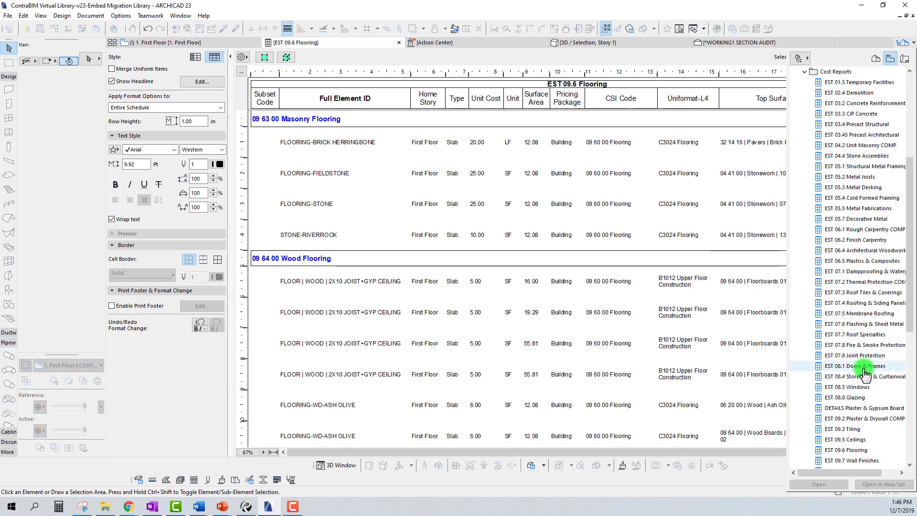
scroll(844, 391, "down", 3)
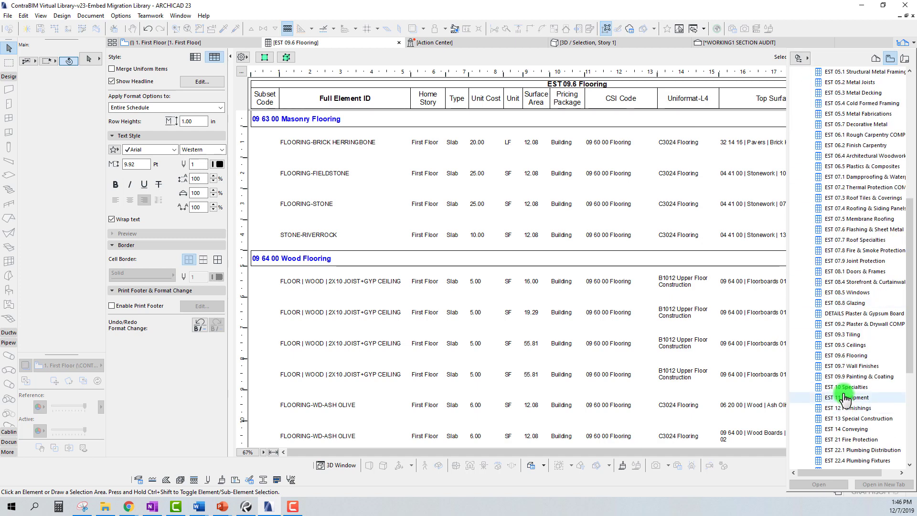
left_click(826, 356)
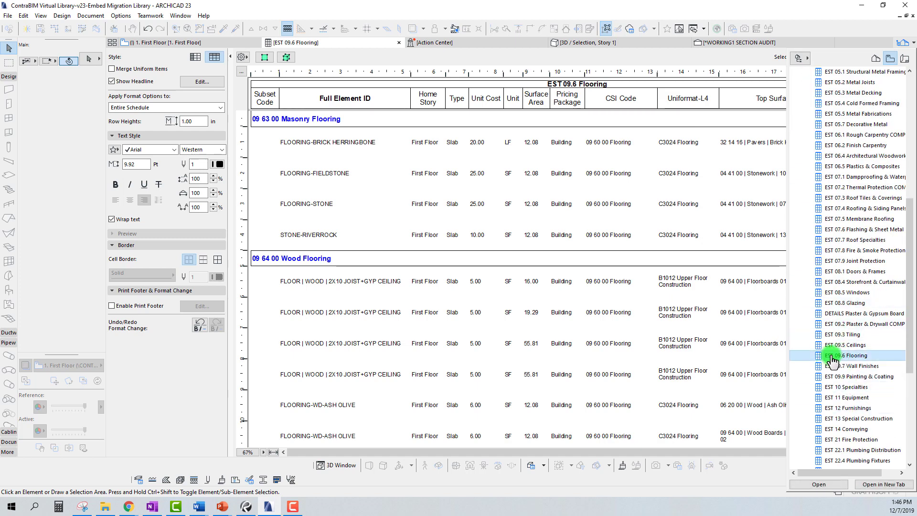
double_click(831, 355)
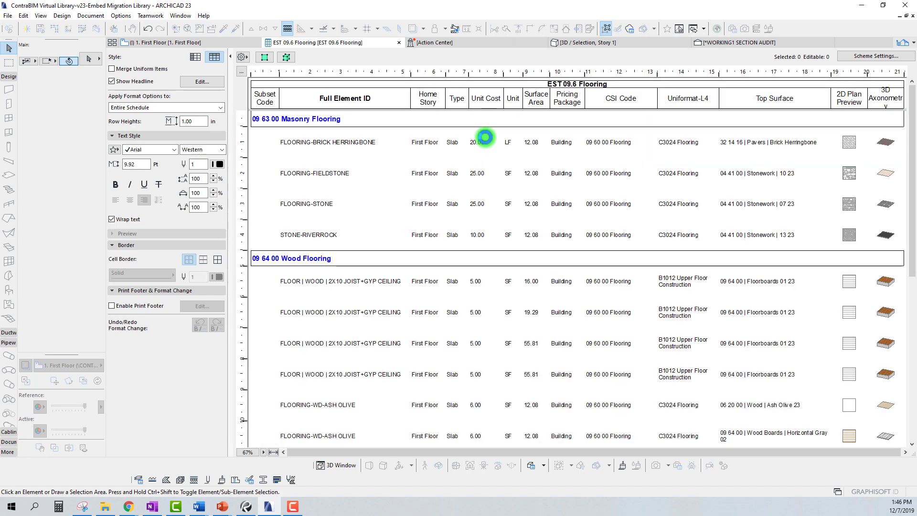
- Change FLOORING-BRICK HERRINGBONE's unit from LF to SF in the flooring schedule
left_click(483, 135)
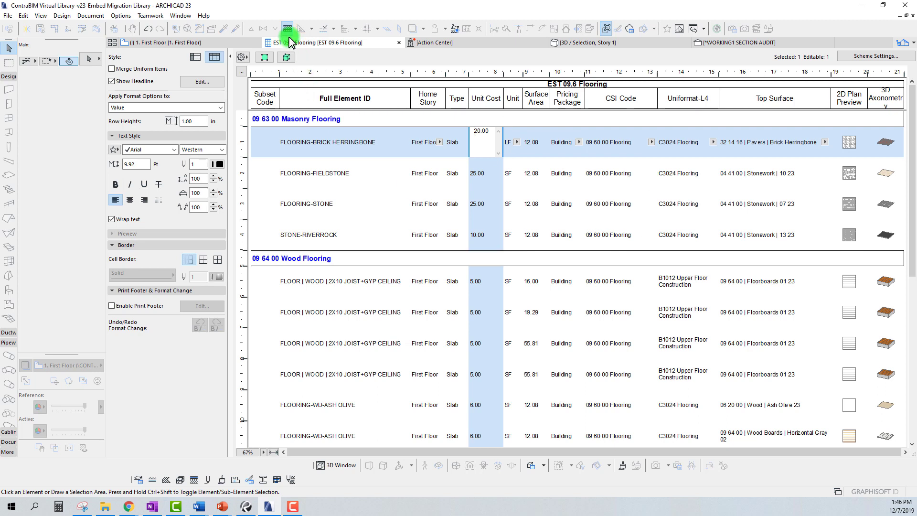
left_click(509, 143)
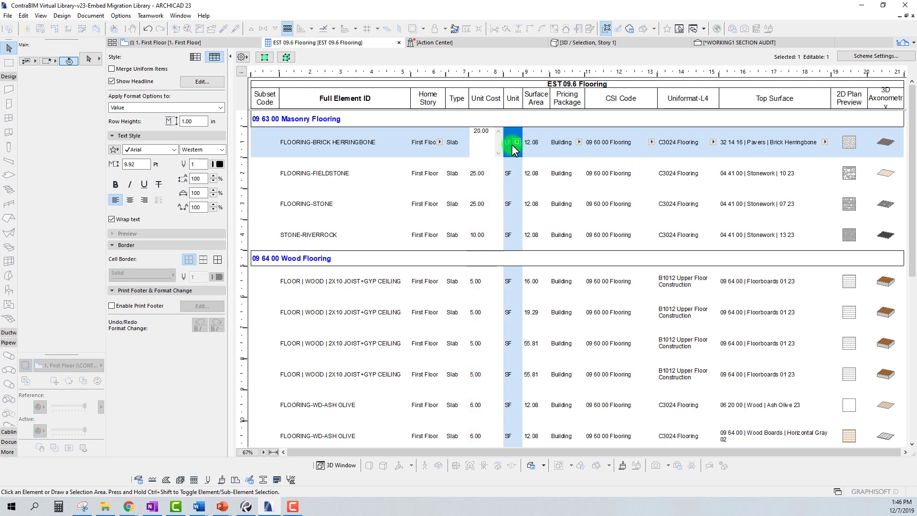
left_click(515, 142)
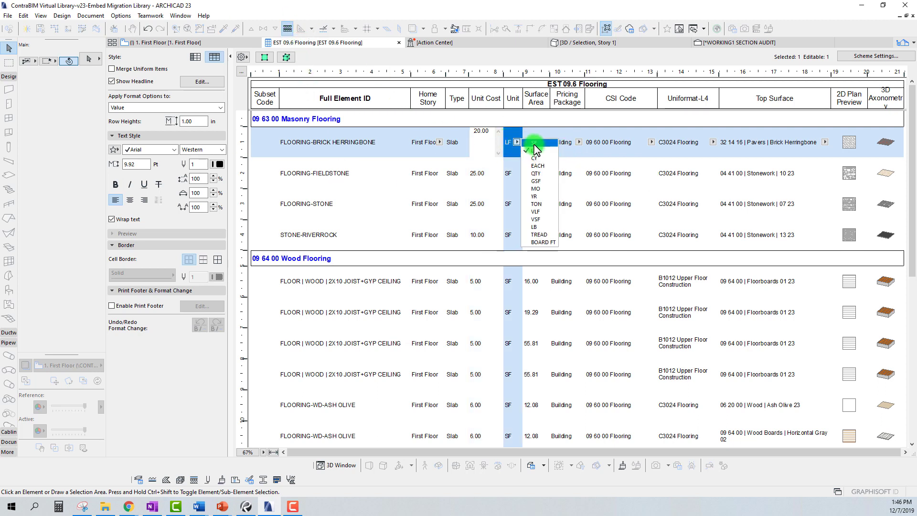
left_click(534, 151)
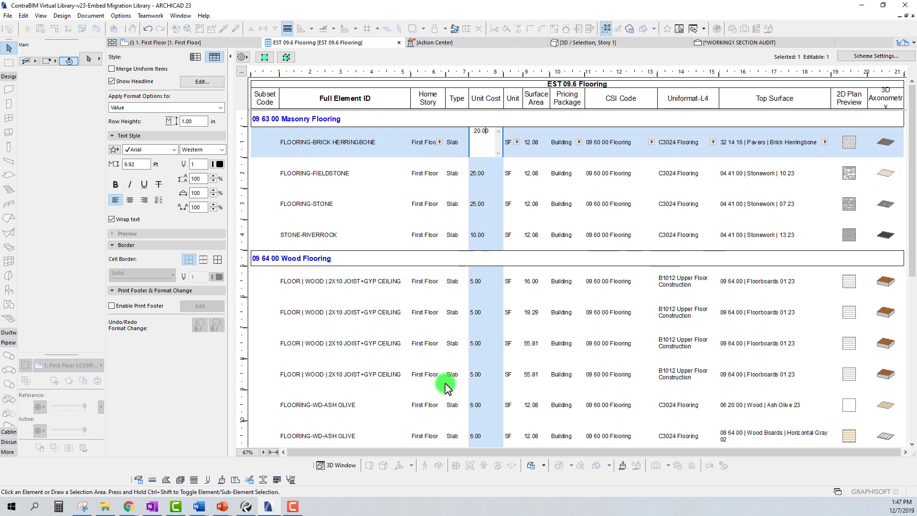
- Select the FLOORING-STONE row's Unit Cost, Type and CSI Code cells, and the schedule headline
left_click(487, 207)
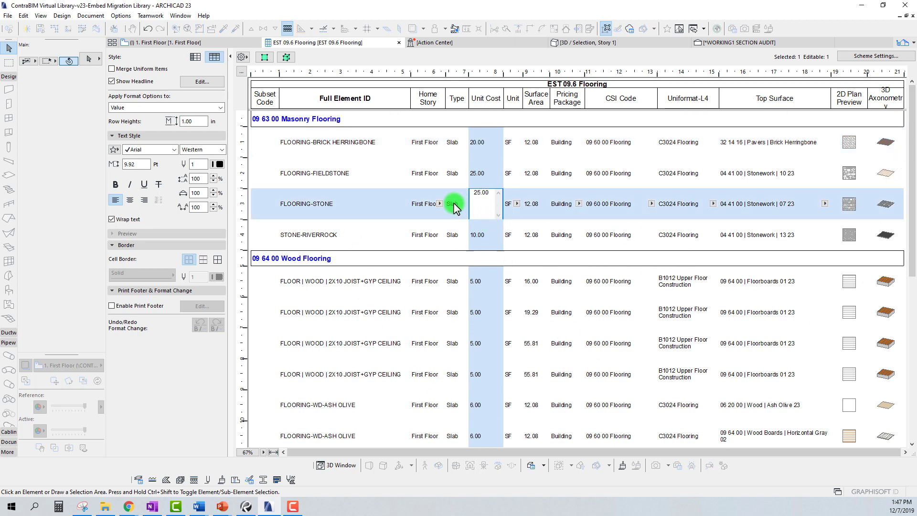
left_click(454, 204)
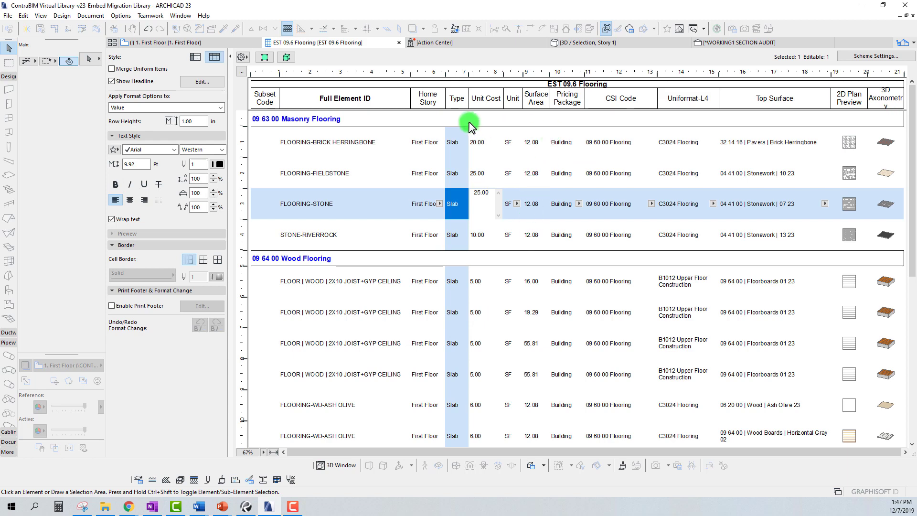
left_click(487, 84)
left_click(482, 205)
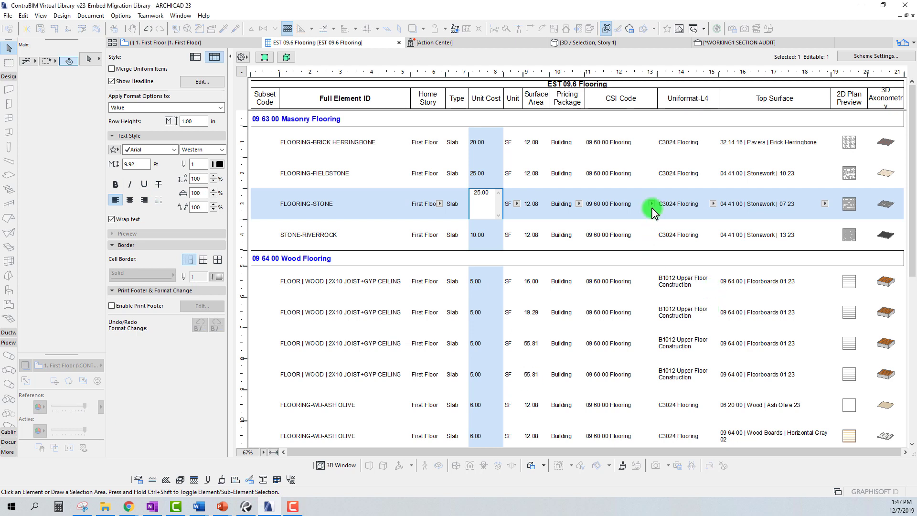
left_click(606, 222)
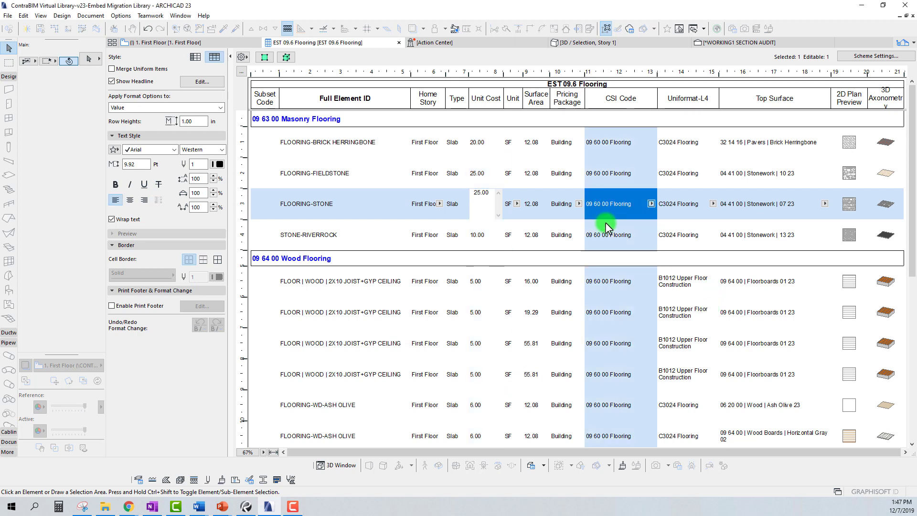